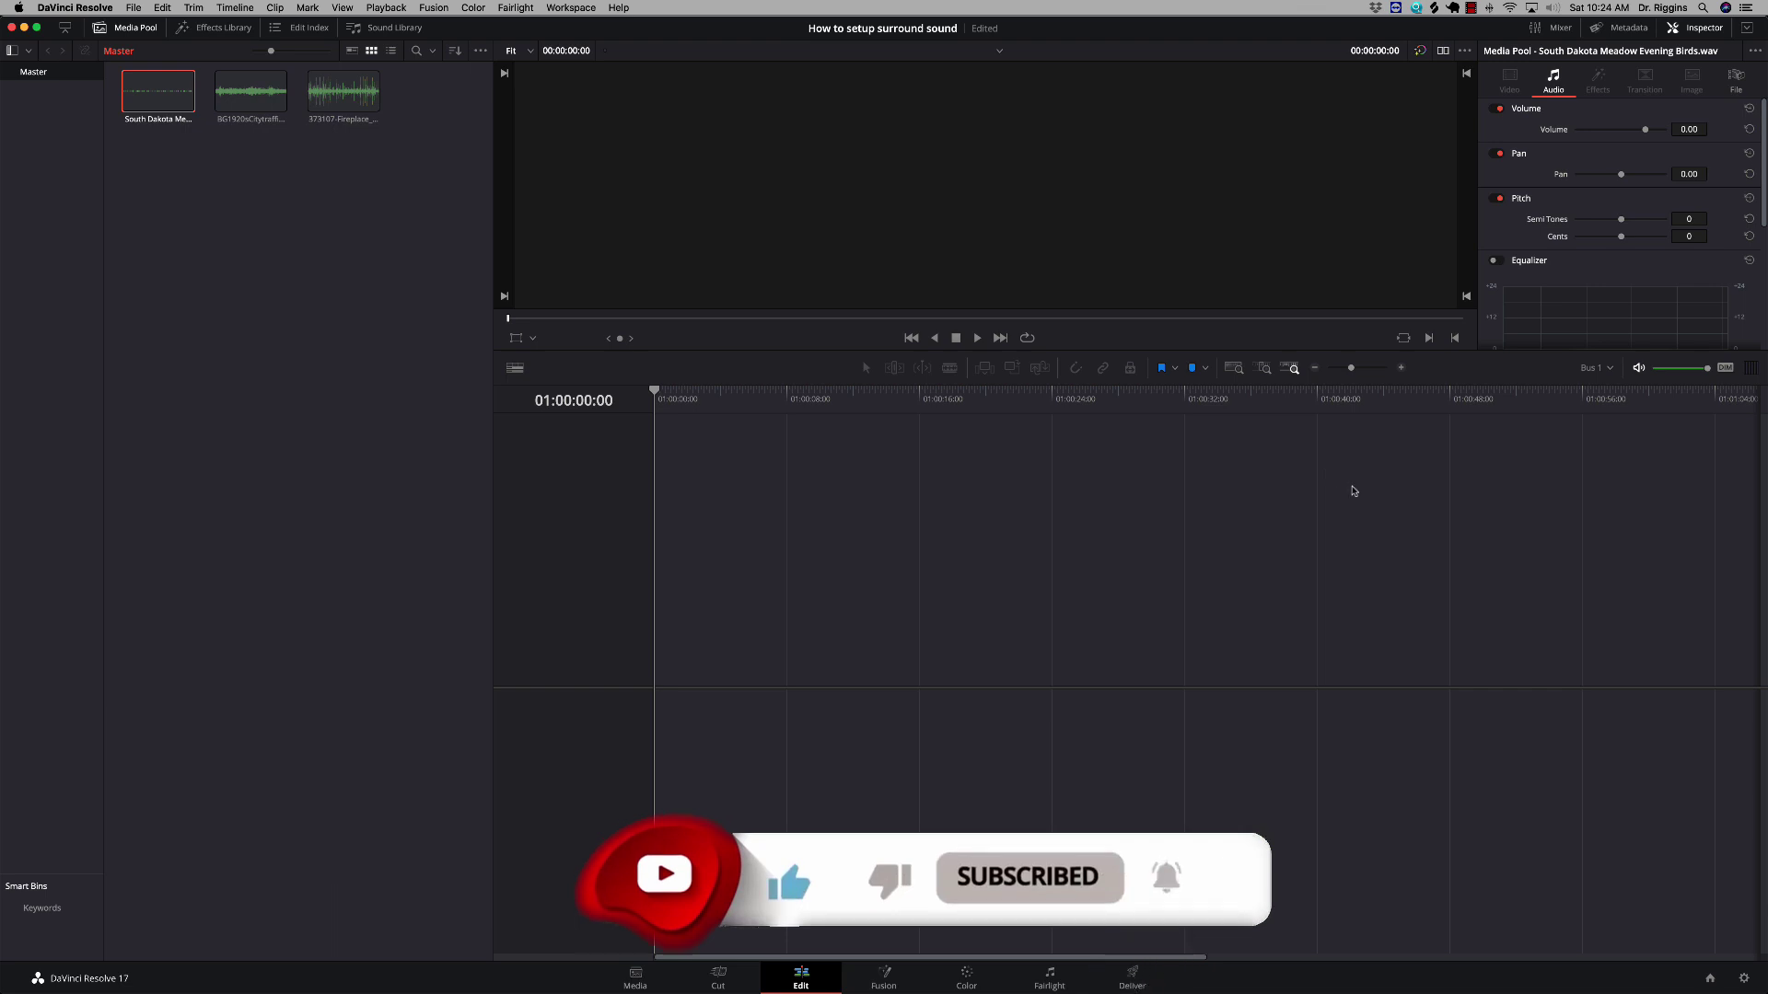
- Enable Dolby Atmos and Auro-3D in the Fairlight project settings and save
click(1742, 980)
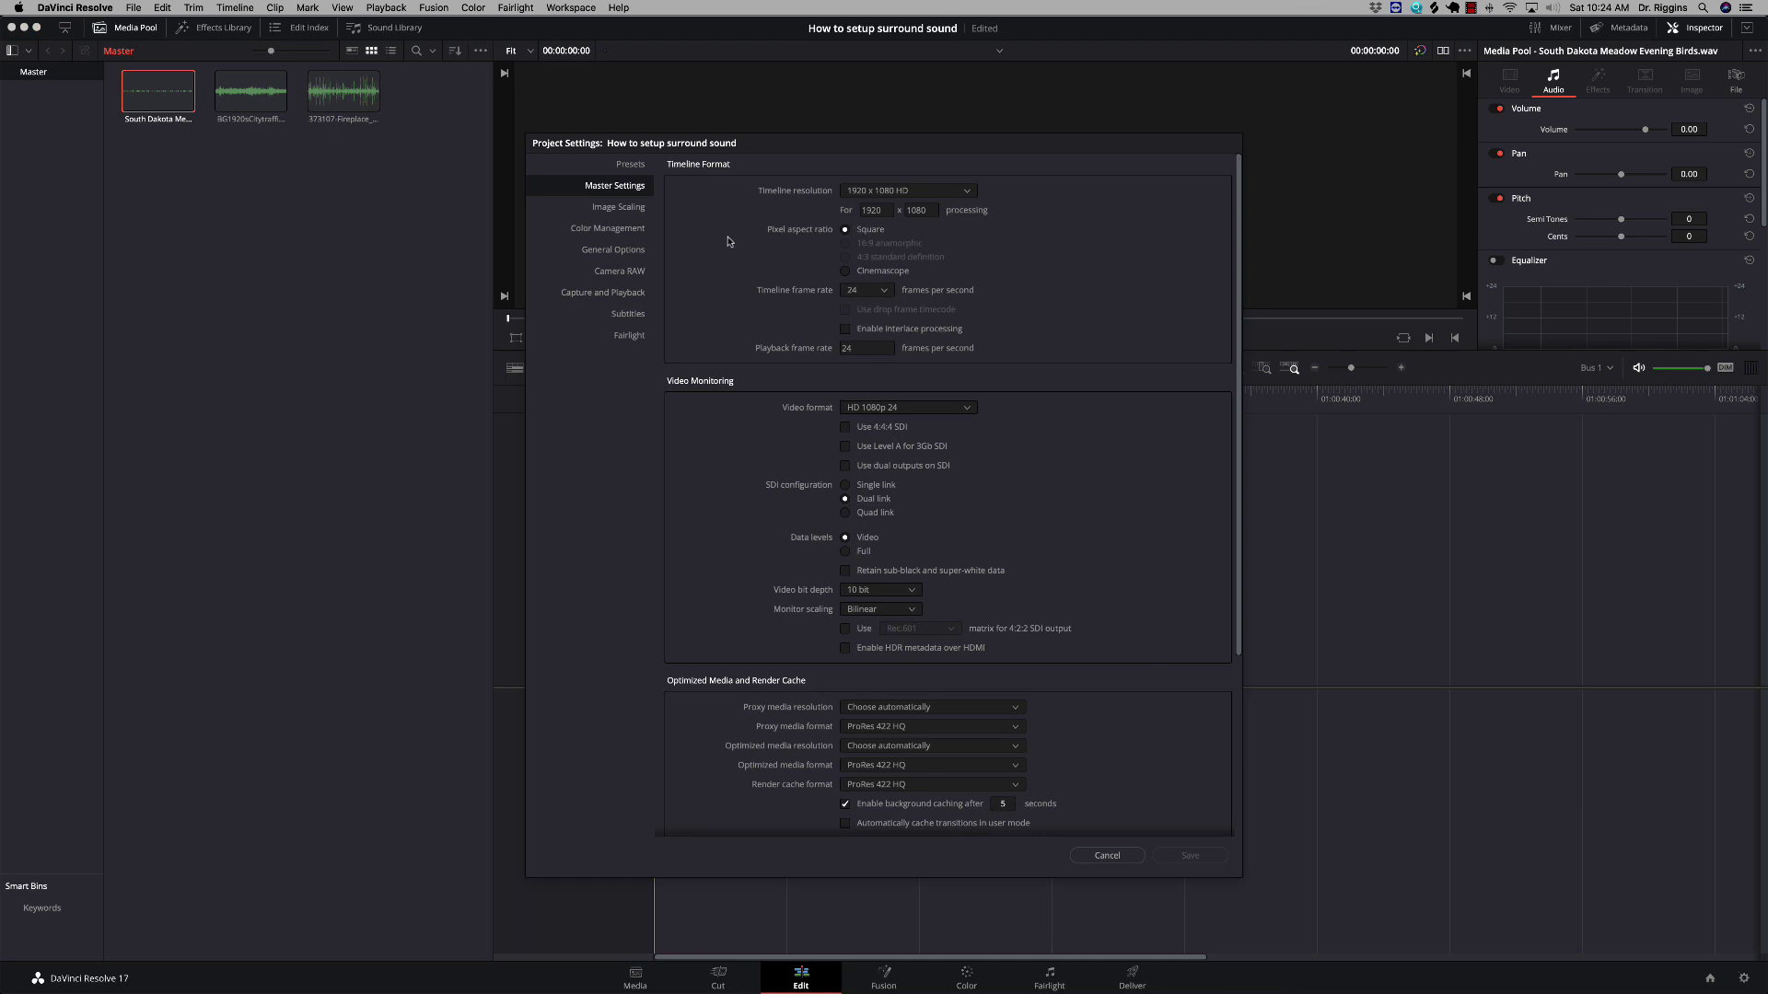
click(637, 333)
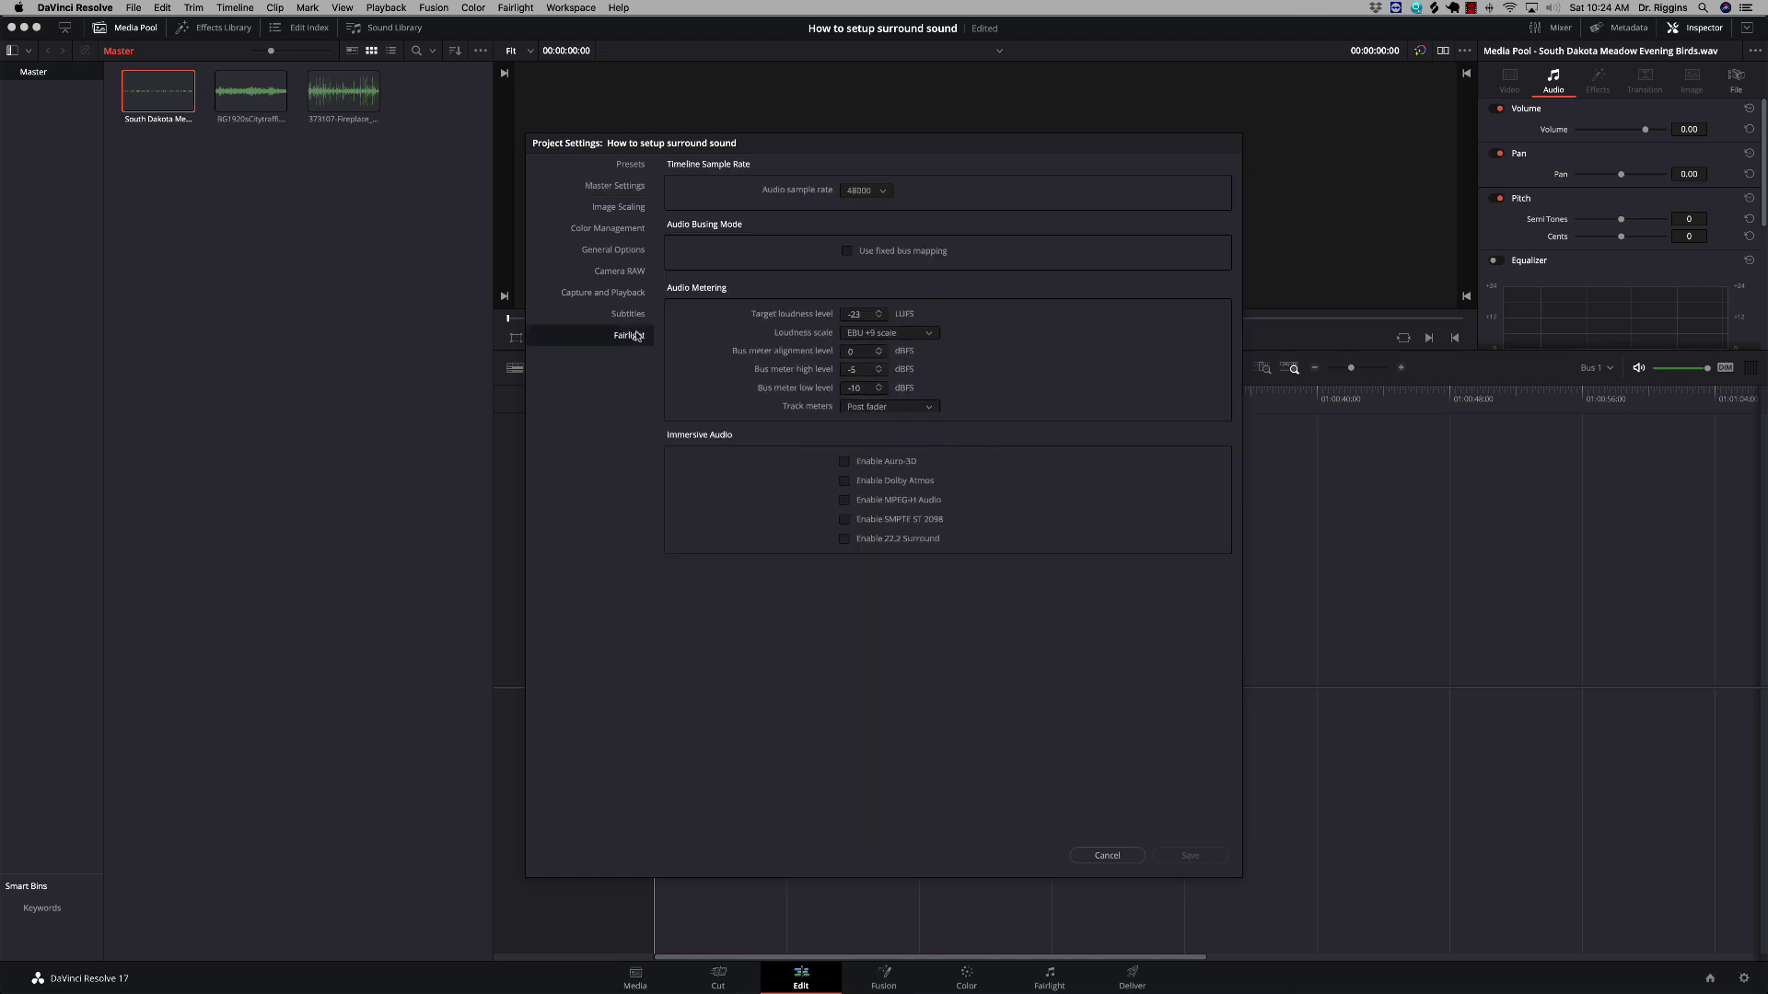
click(845, 487)
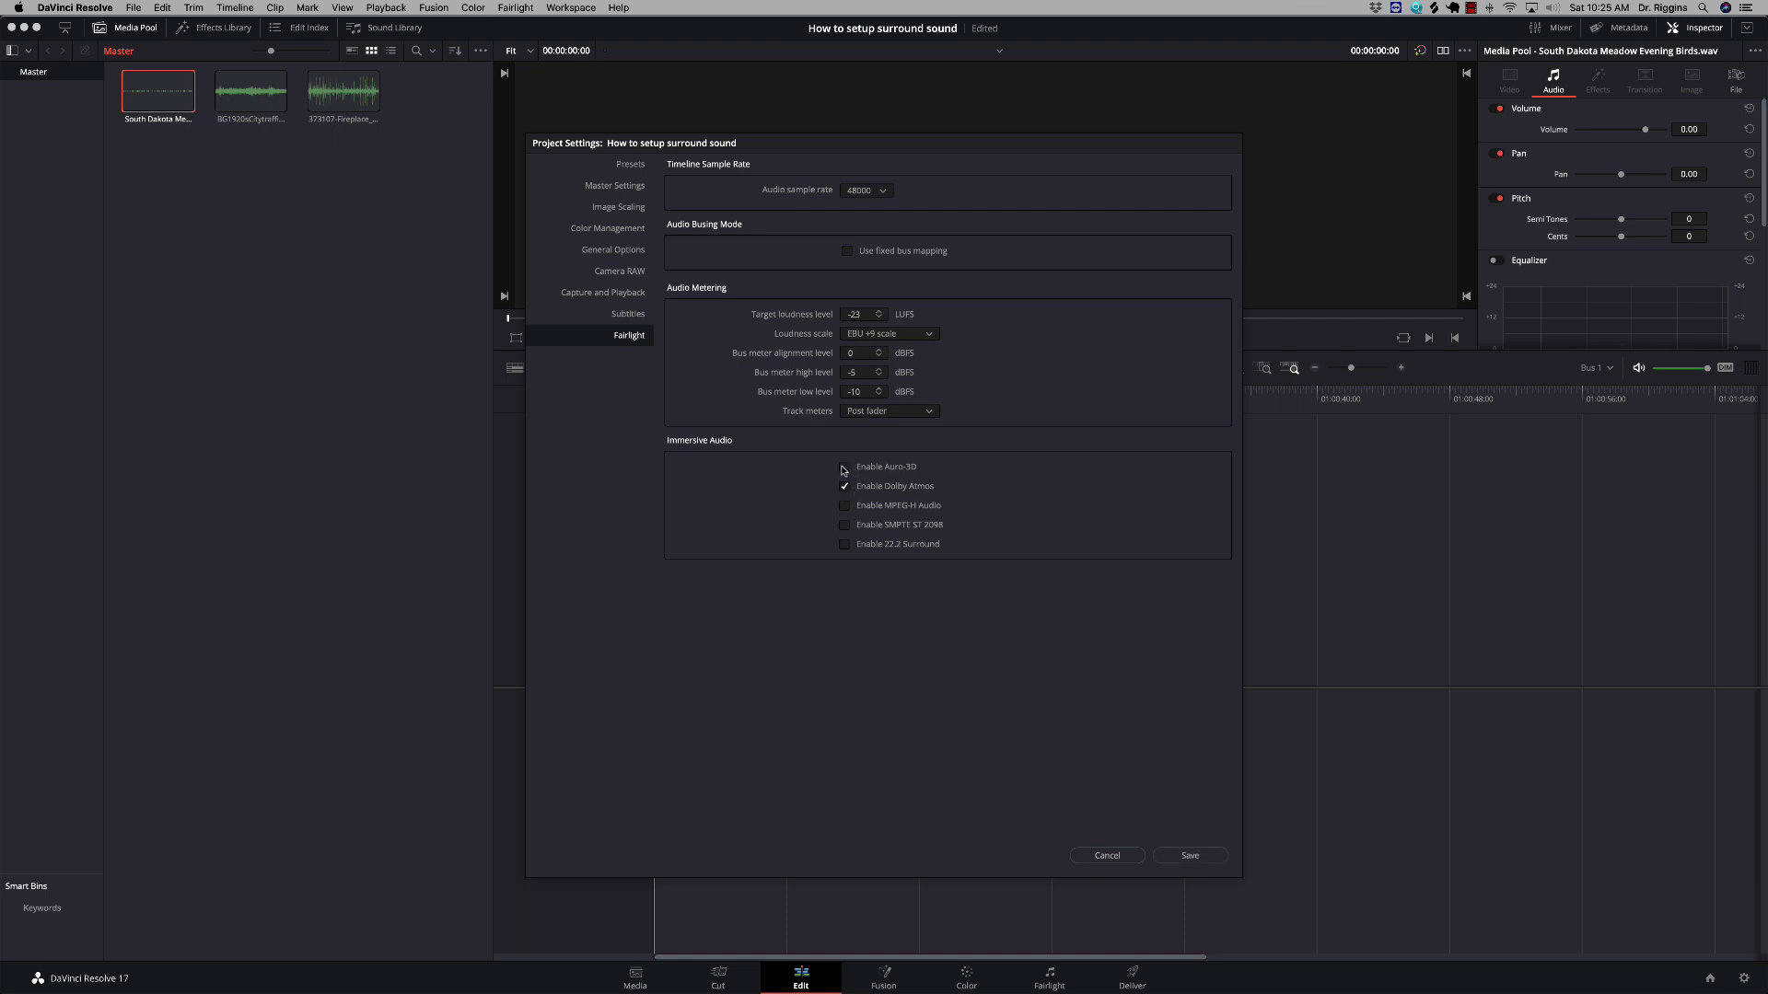
click(843, 468)
click(1190, 854)
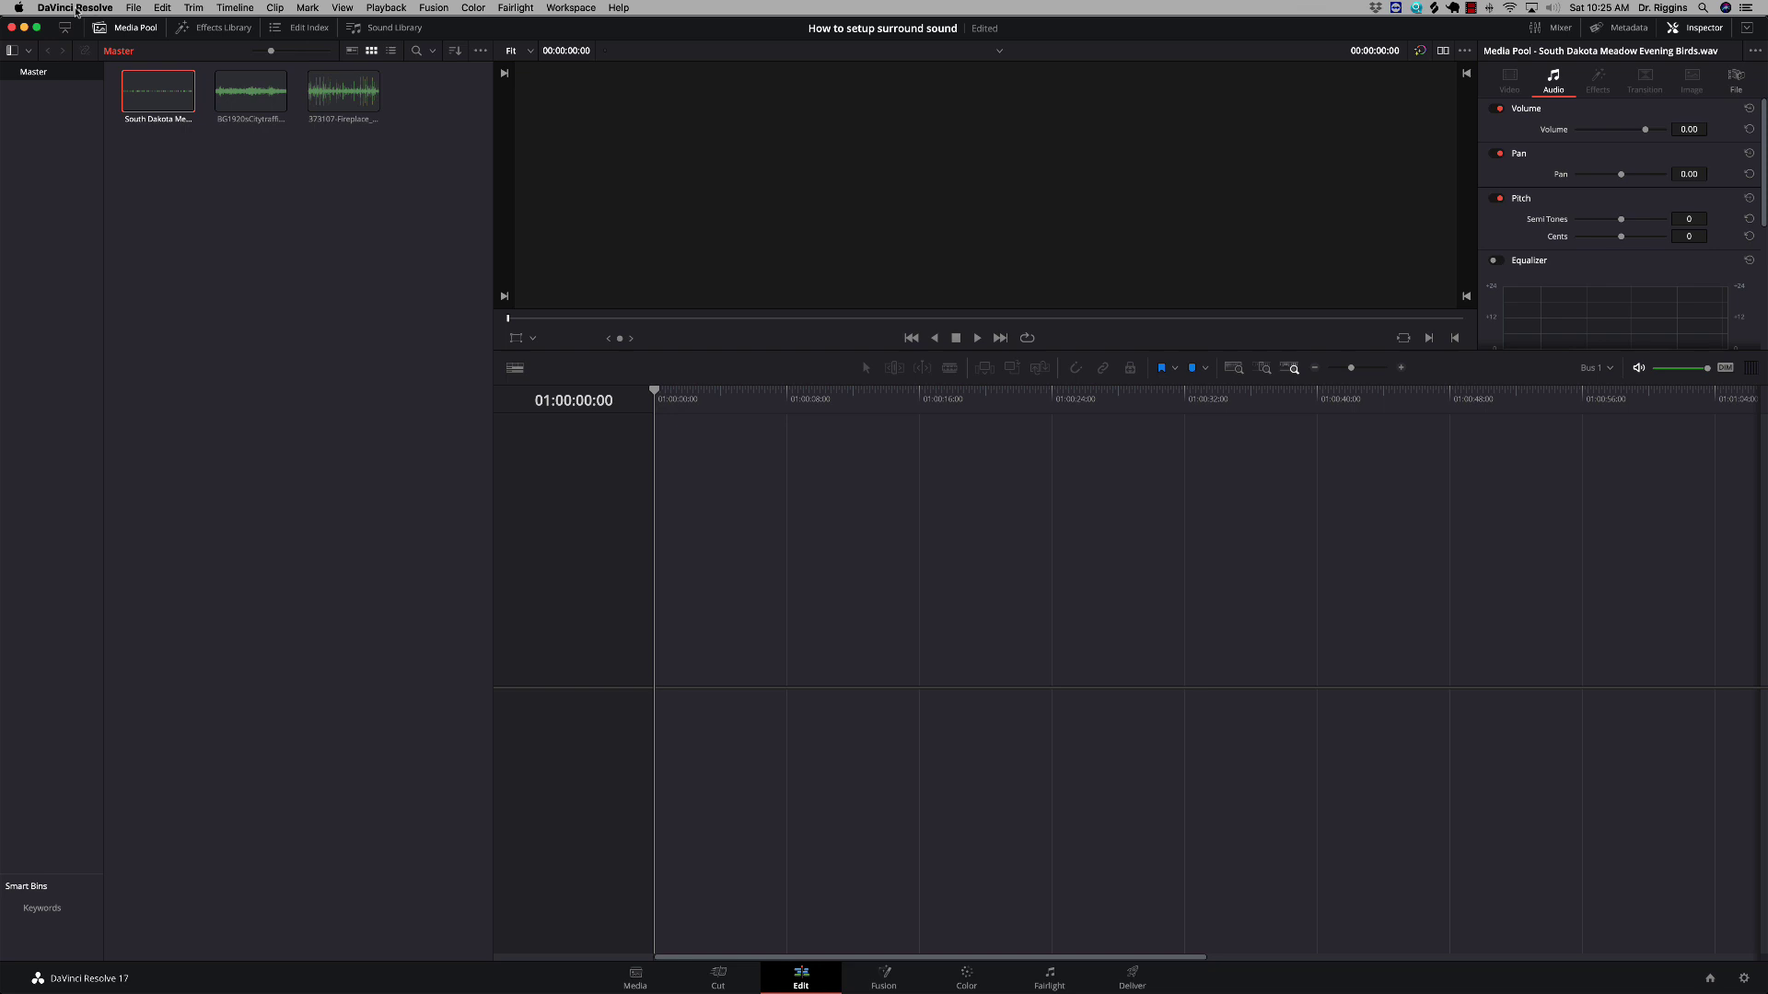
- Show the Video and Audio I/O preferences with the 7.1.2 Scarlett 18i20 USB speaker setup
click(77, 7)
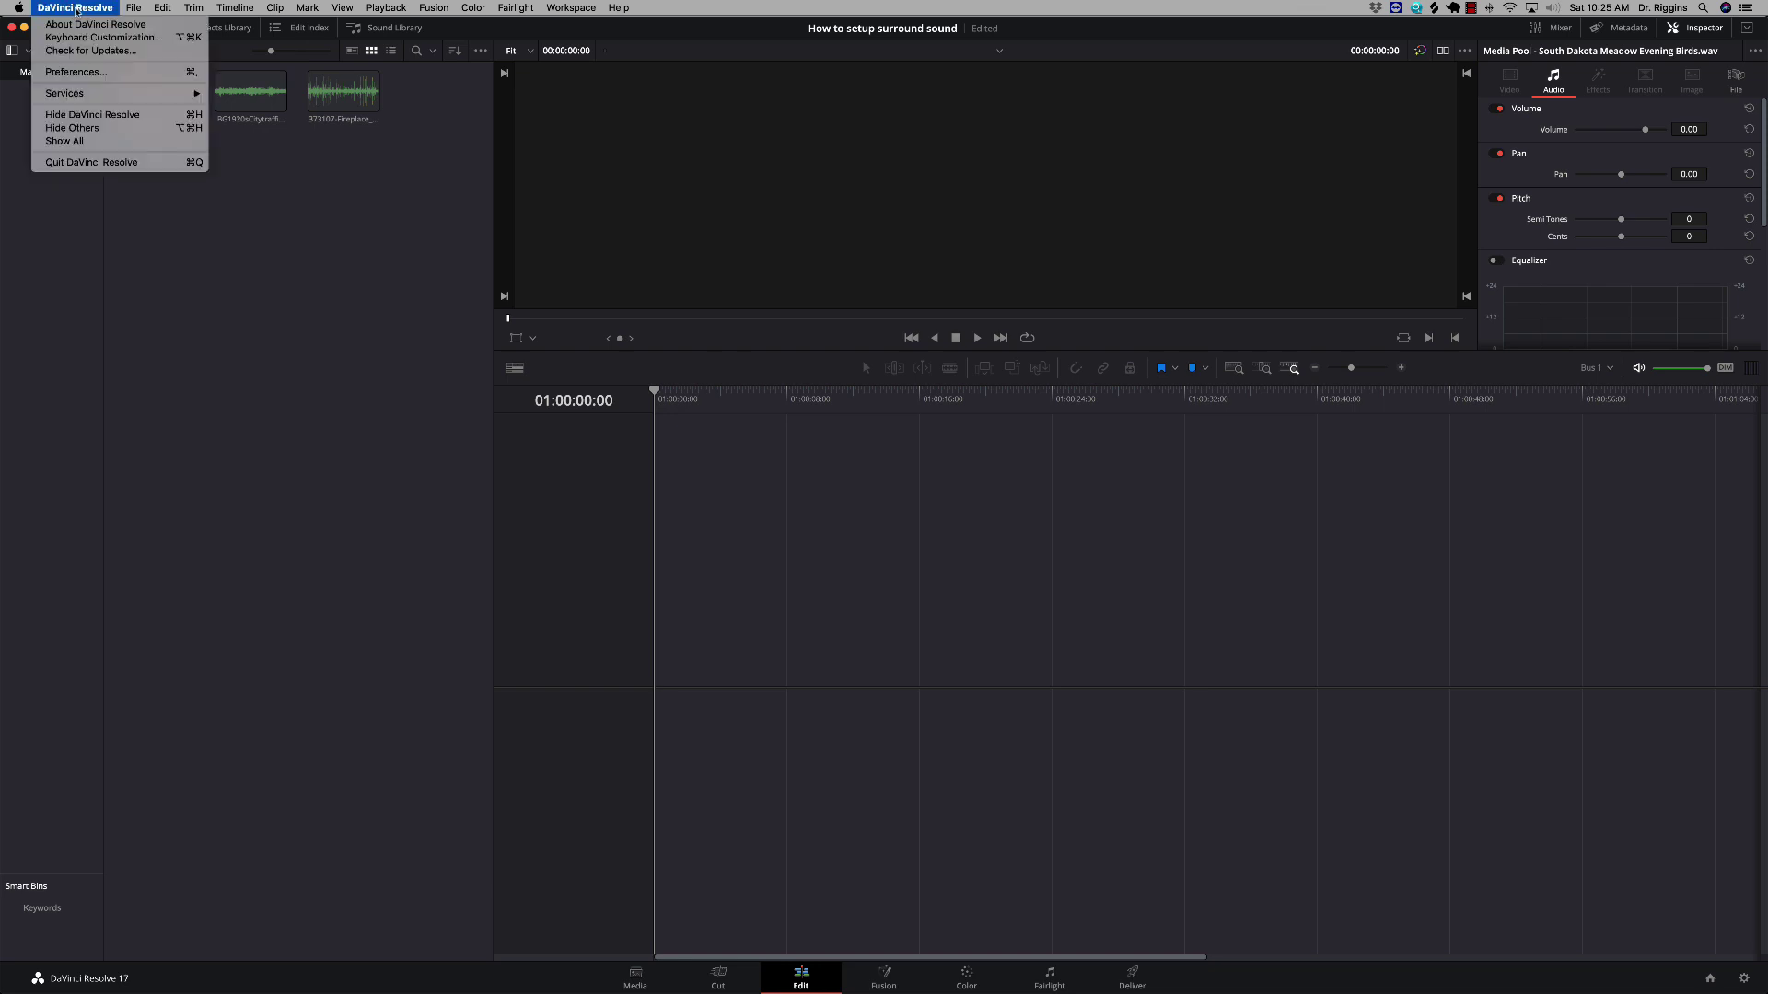
click(82, 71)
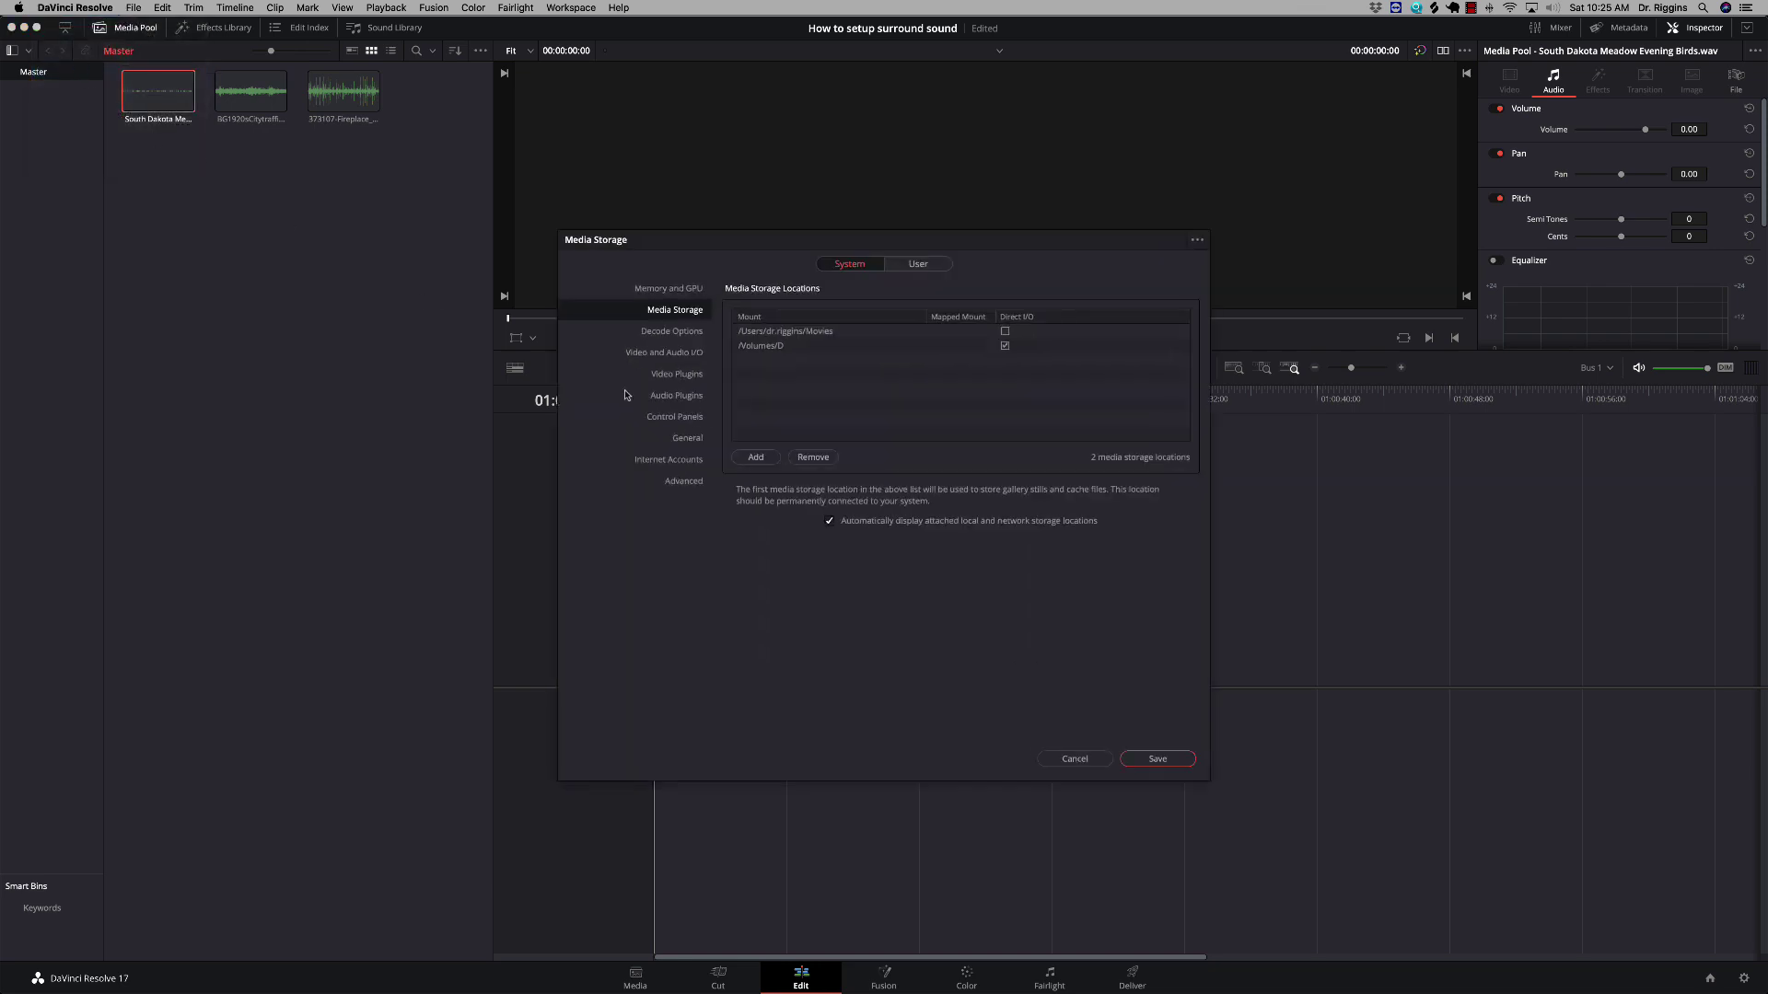
click(689, 359)
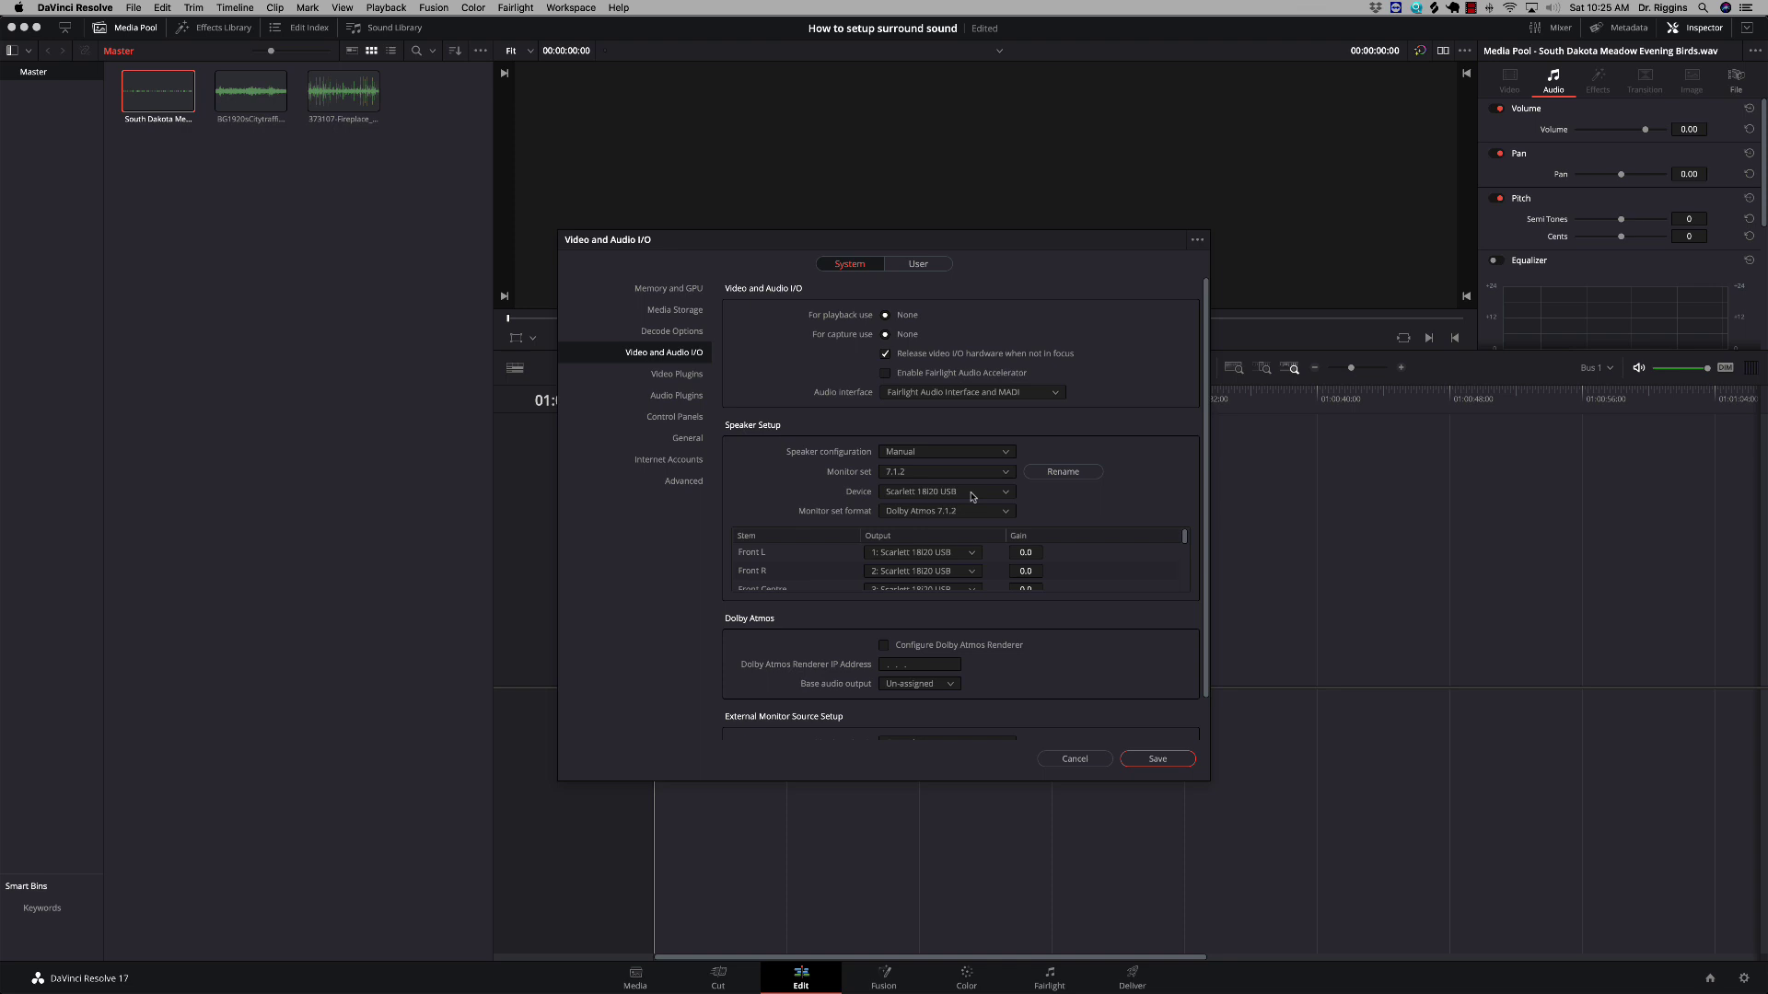
scroll(972, 497, down, 1)
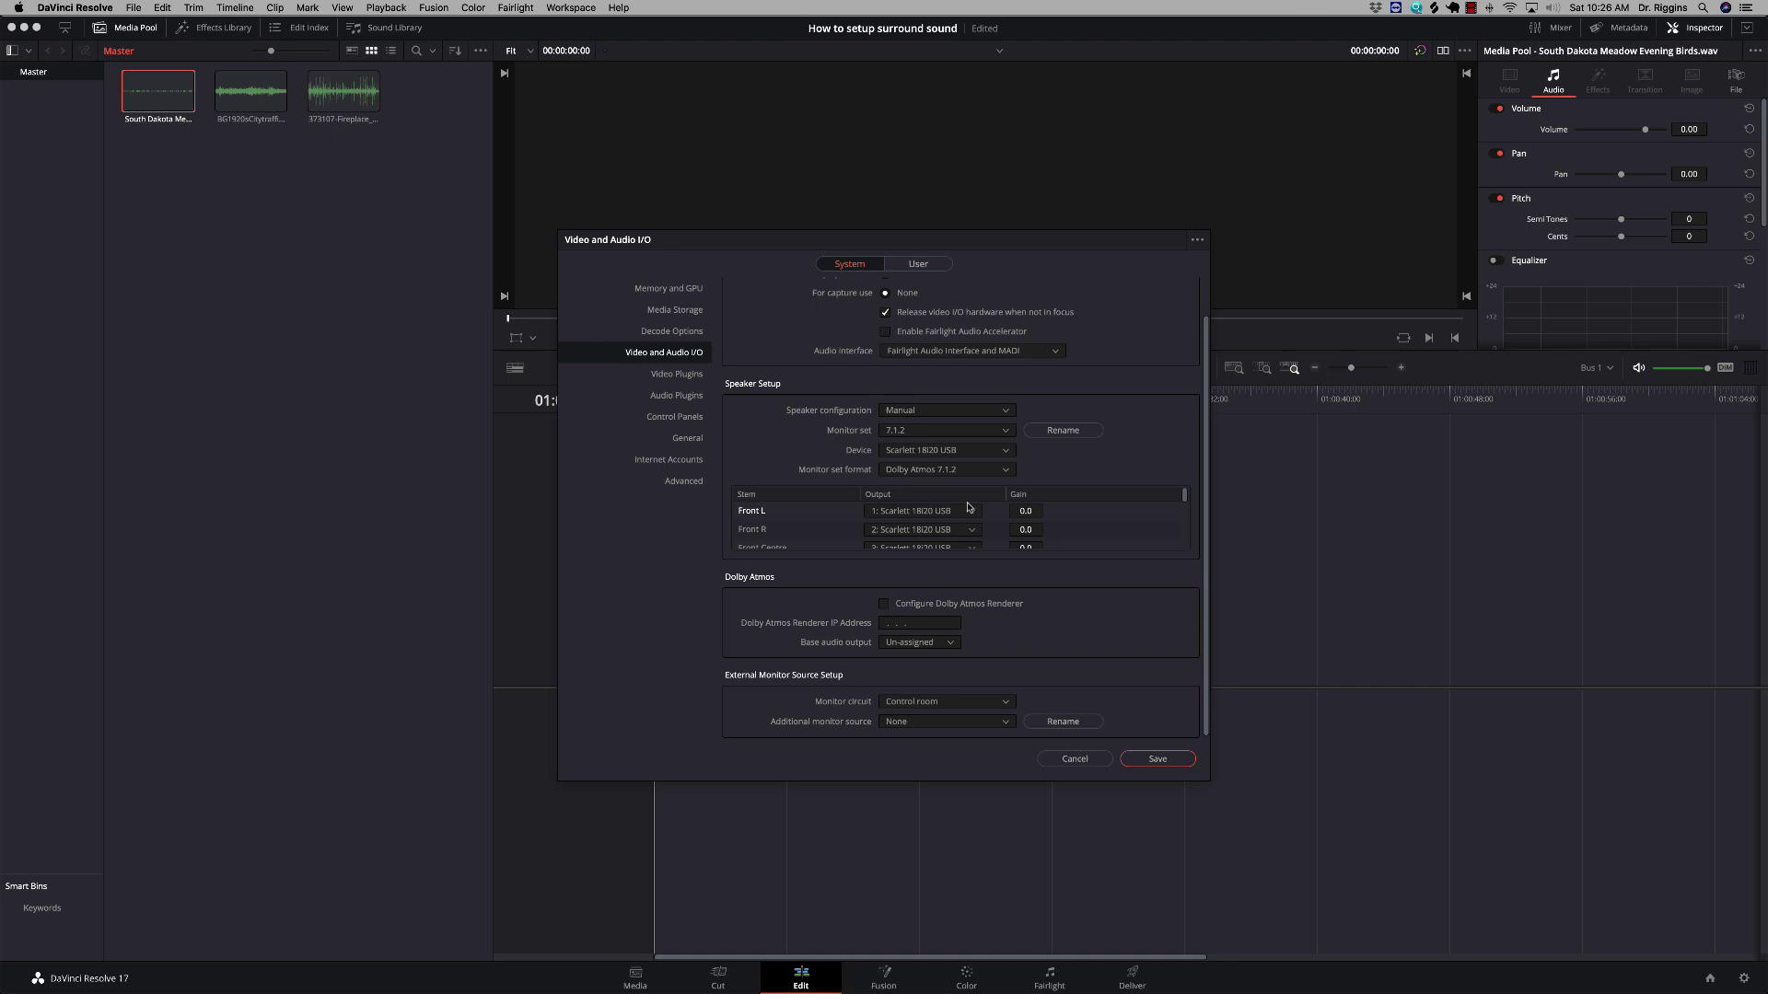
- Review every speaker output in the 7.1.2 stem list, then save and close Preferences
scroll(968, 506, down, 5)
scroll(969, 507, up, 8)
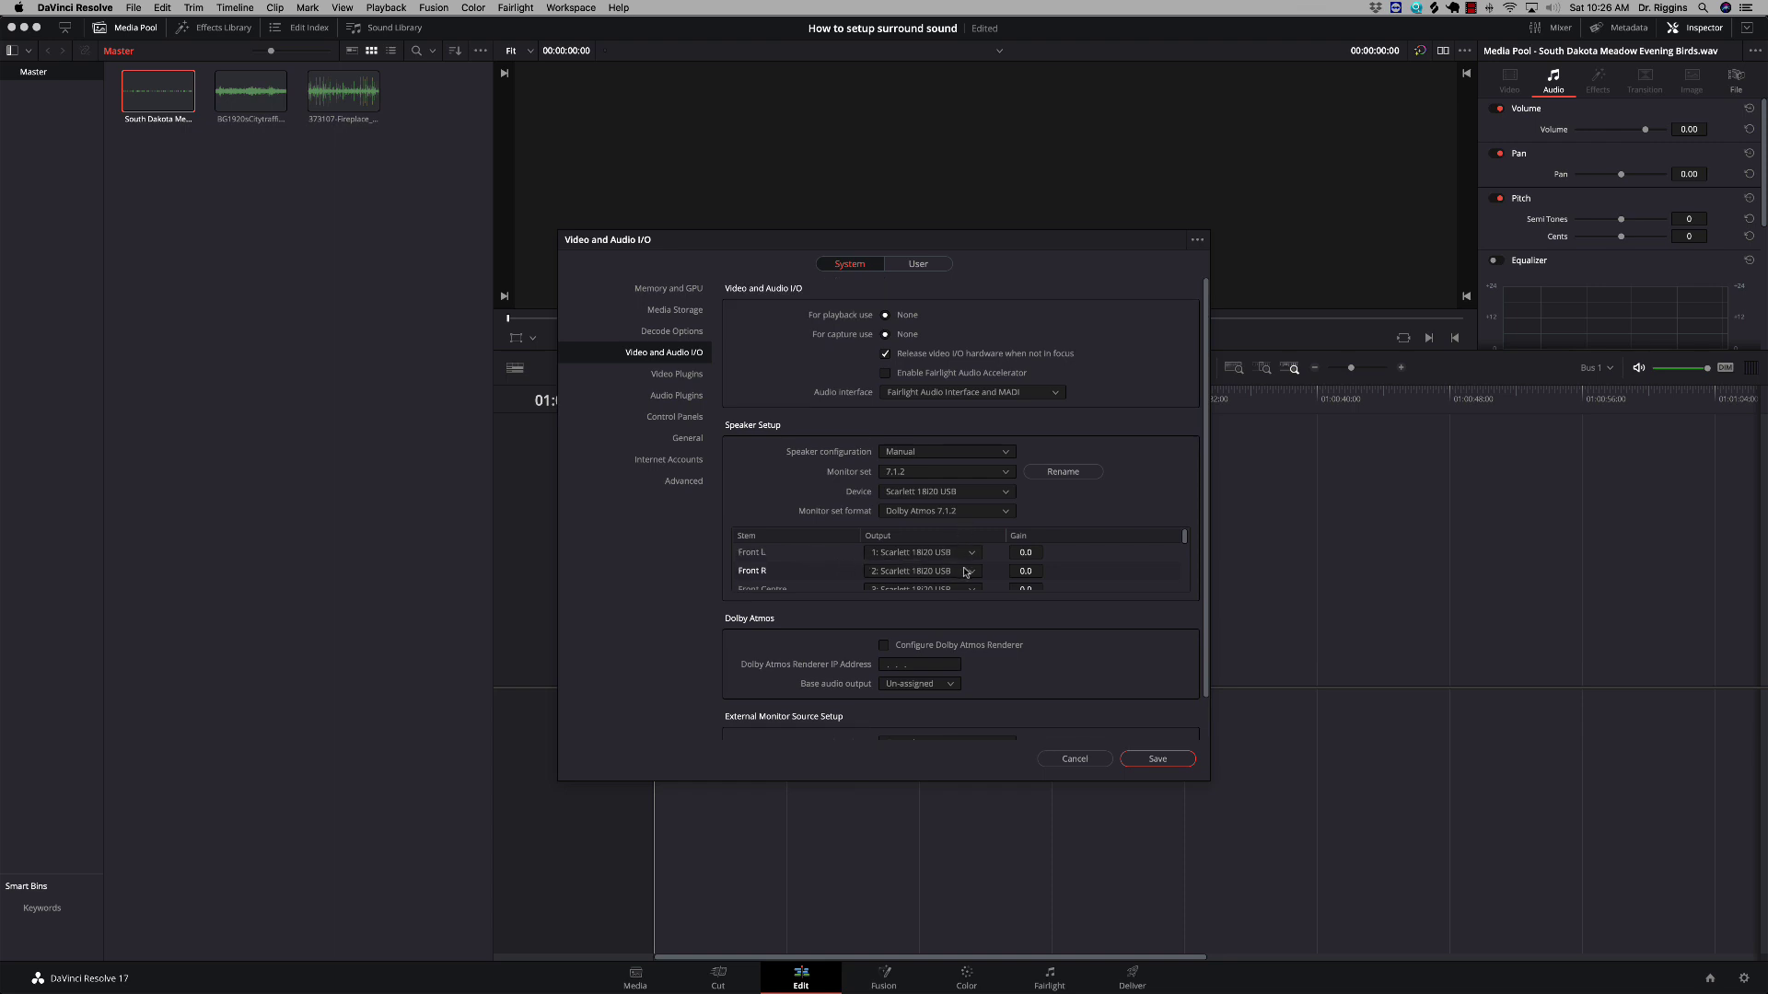
scroll(972, 578, down, 3)
scroll(972, 578, up, 1)
scroll(967, 573, down, 5)
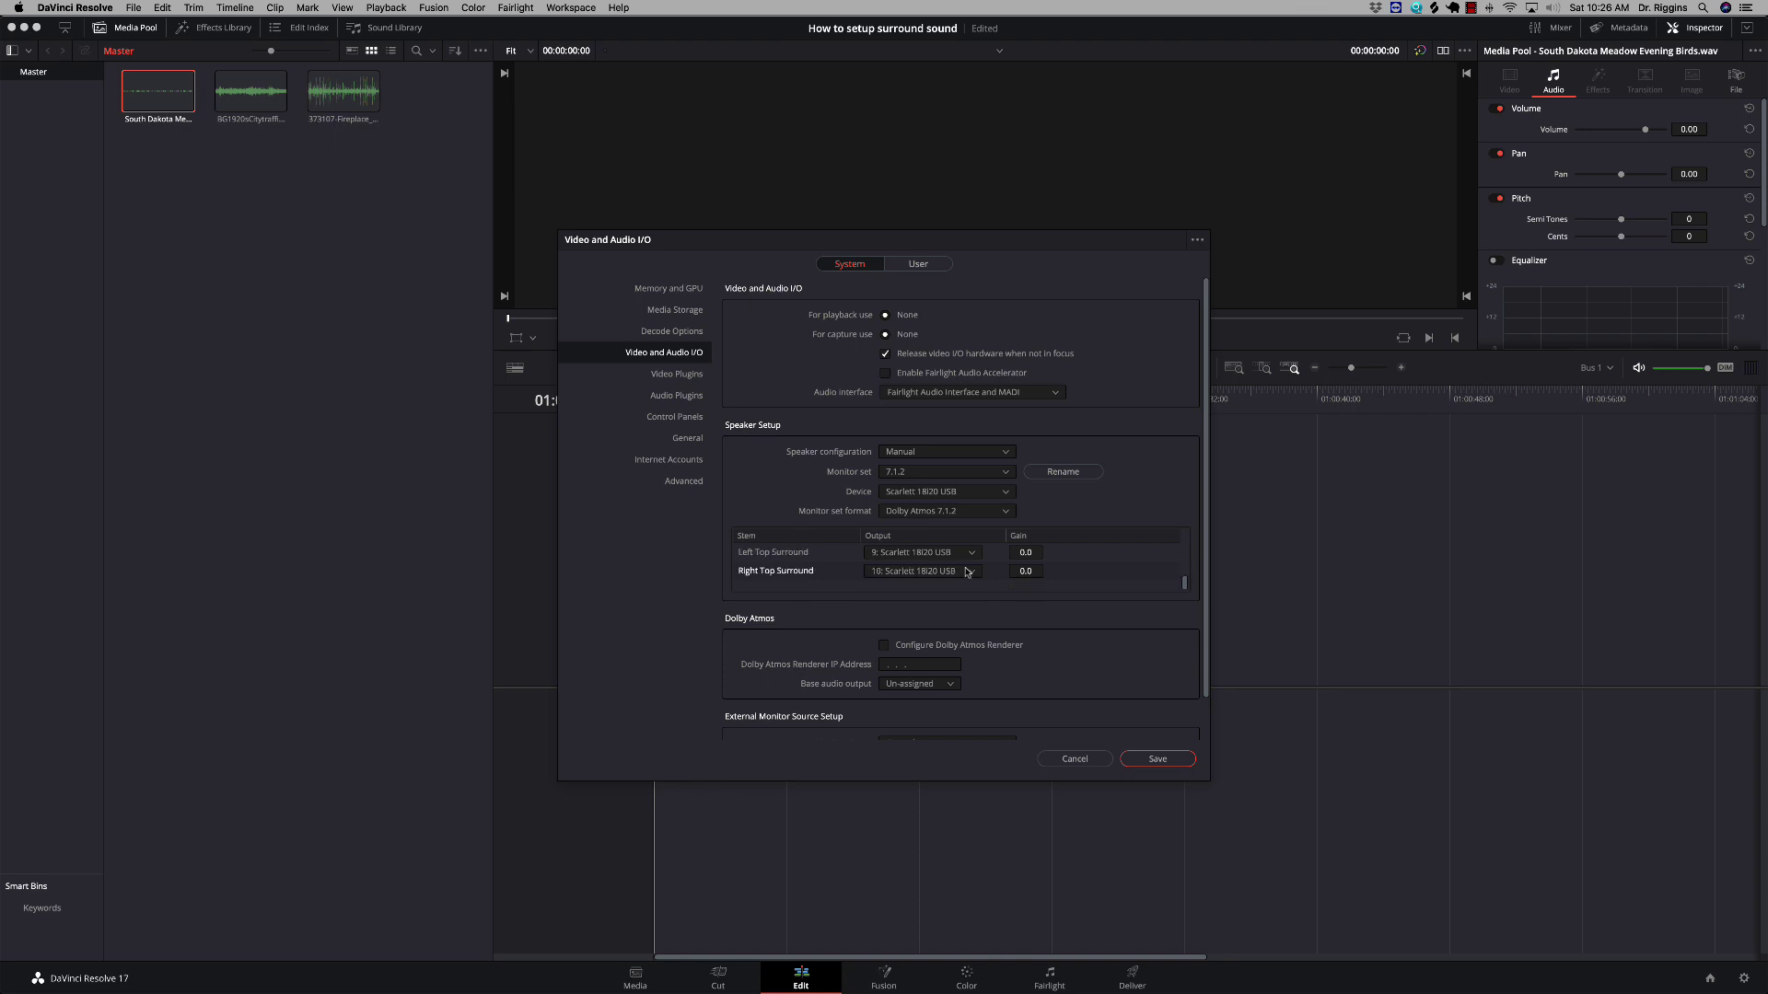
scroll(966, 572, down, 2)
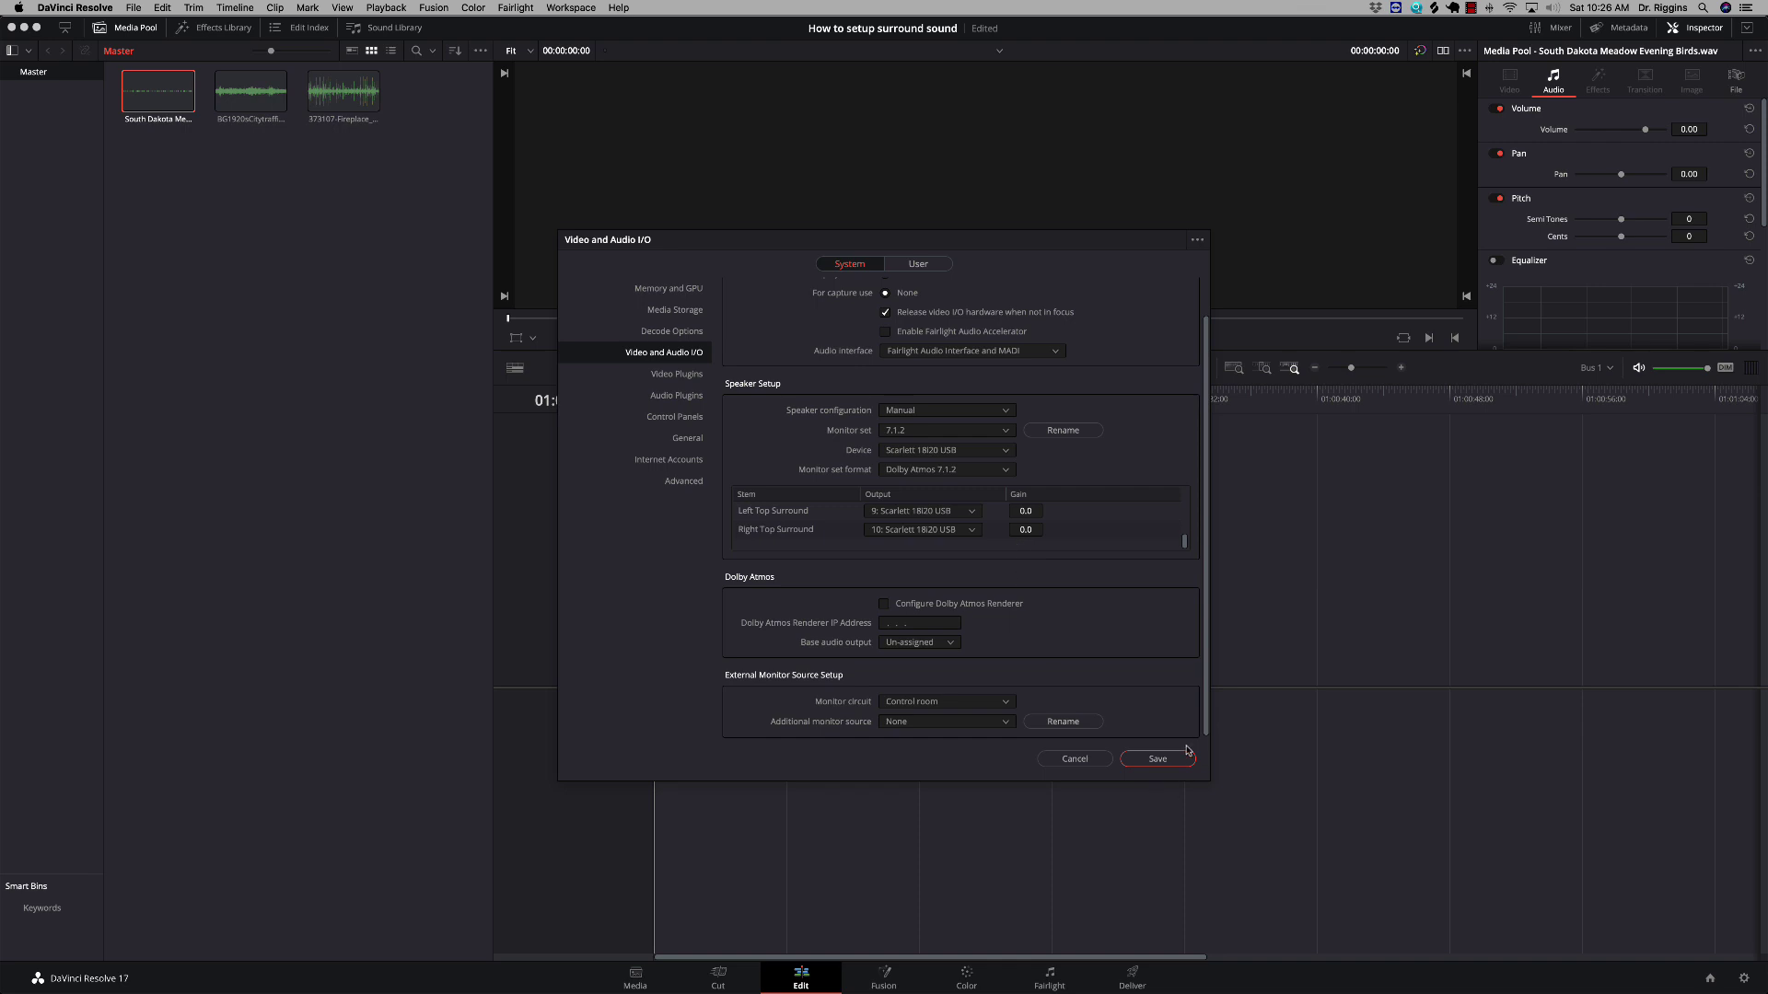
click(1158, 759)
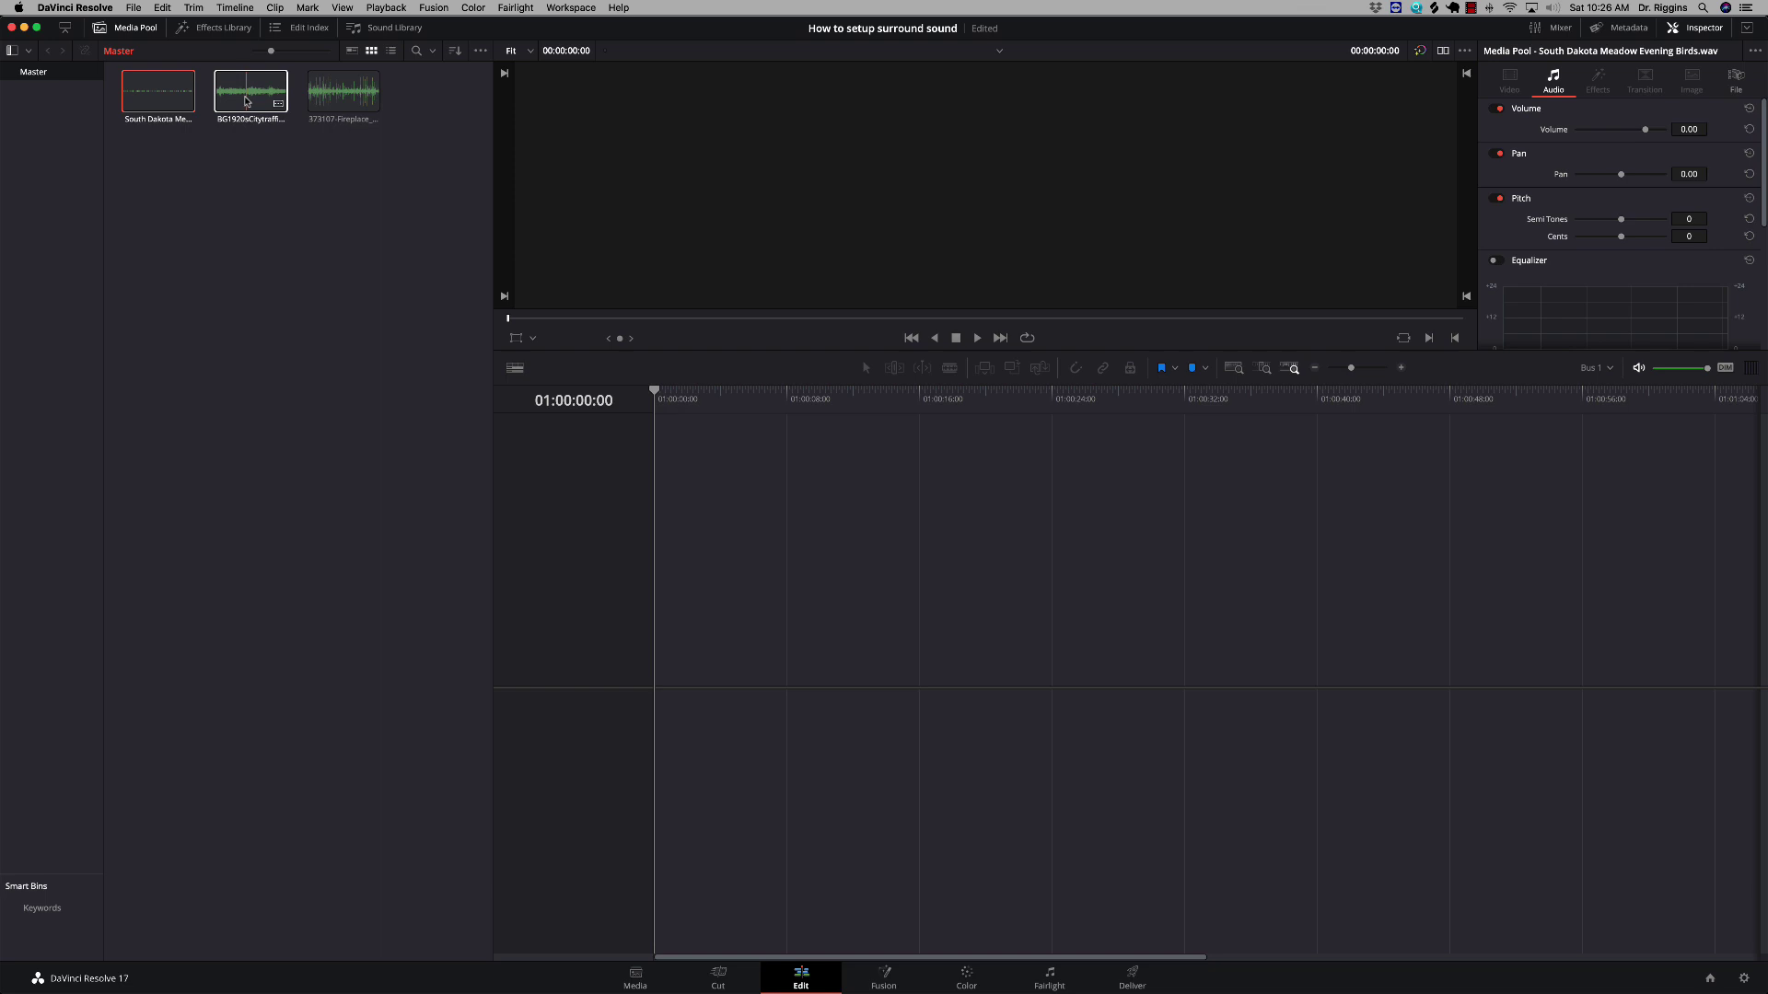
- Place the BG1920s city traffic clip on Audio 1 of a new Timeline 1
click(246, 100)
drag(246, 101, 671, 715)
key(Escape)
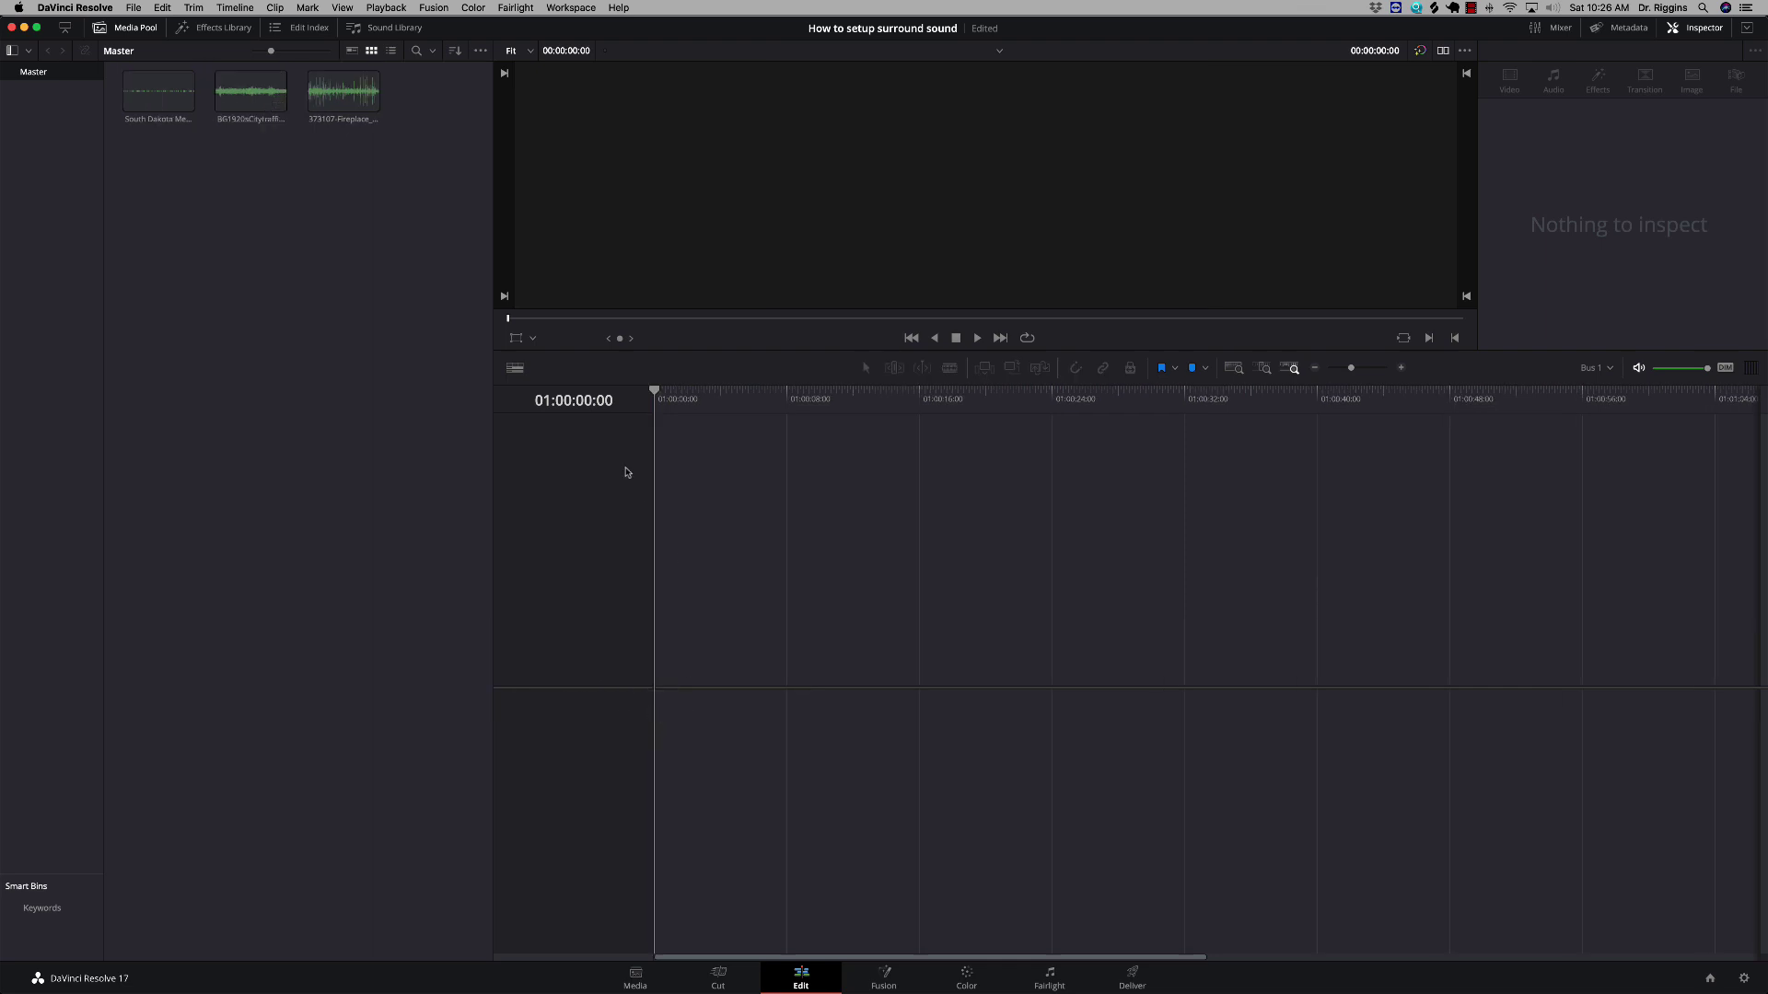
drag(255, 96, 632, 737)
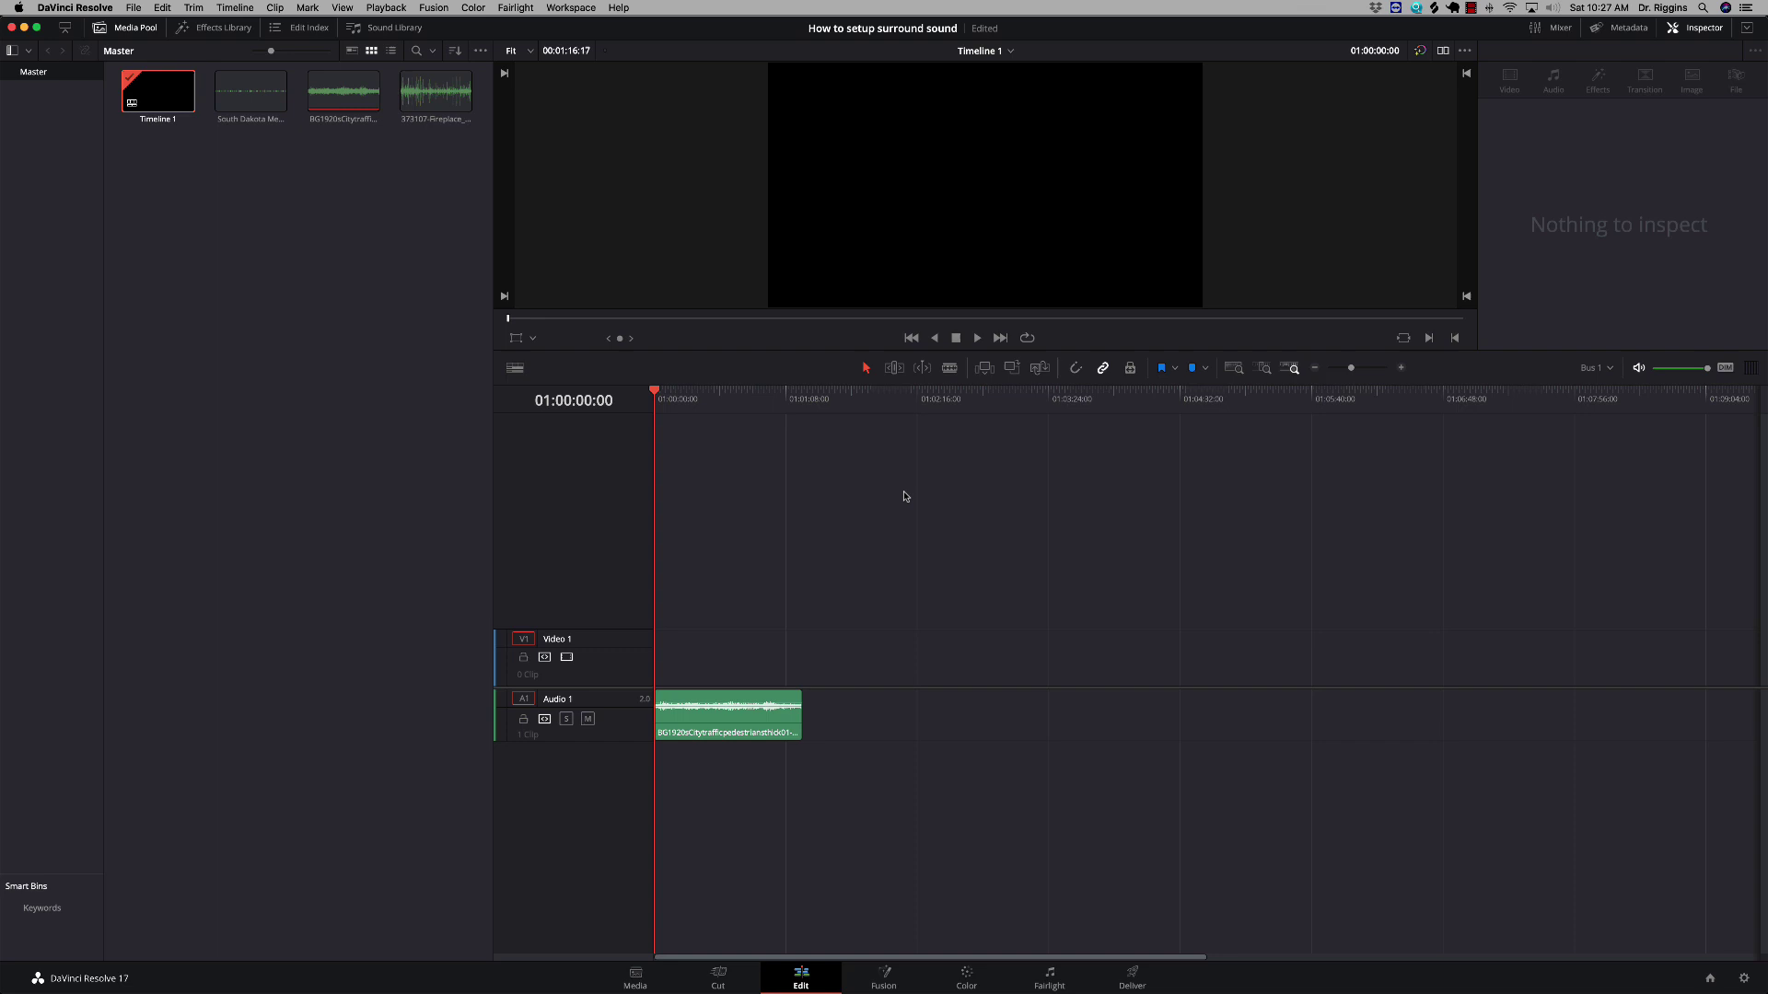
- Play the traffic audio to audition it, then return the playhead to the start
key(space)
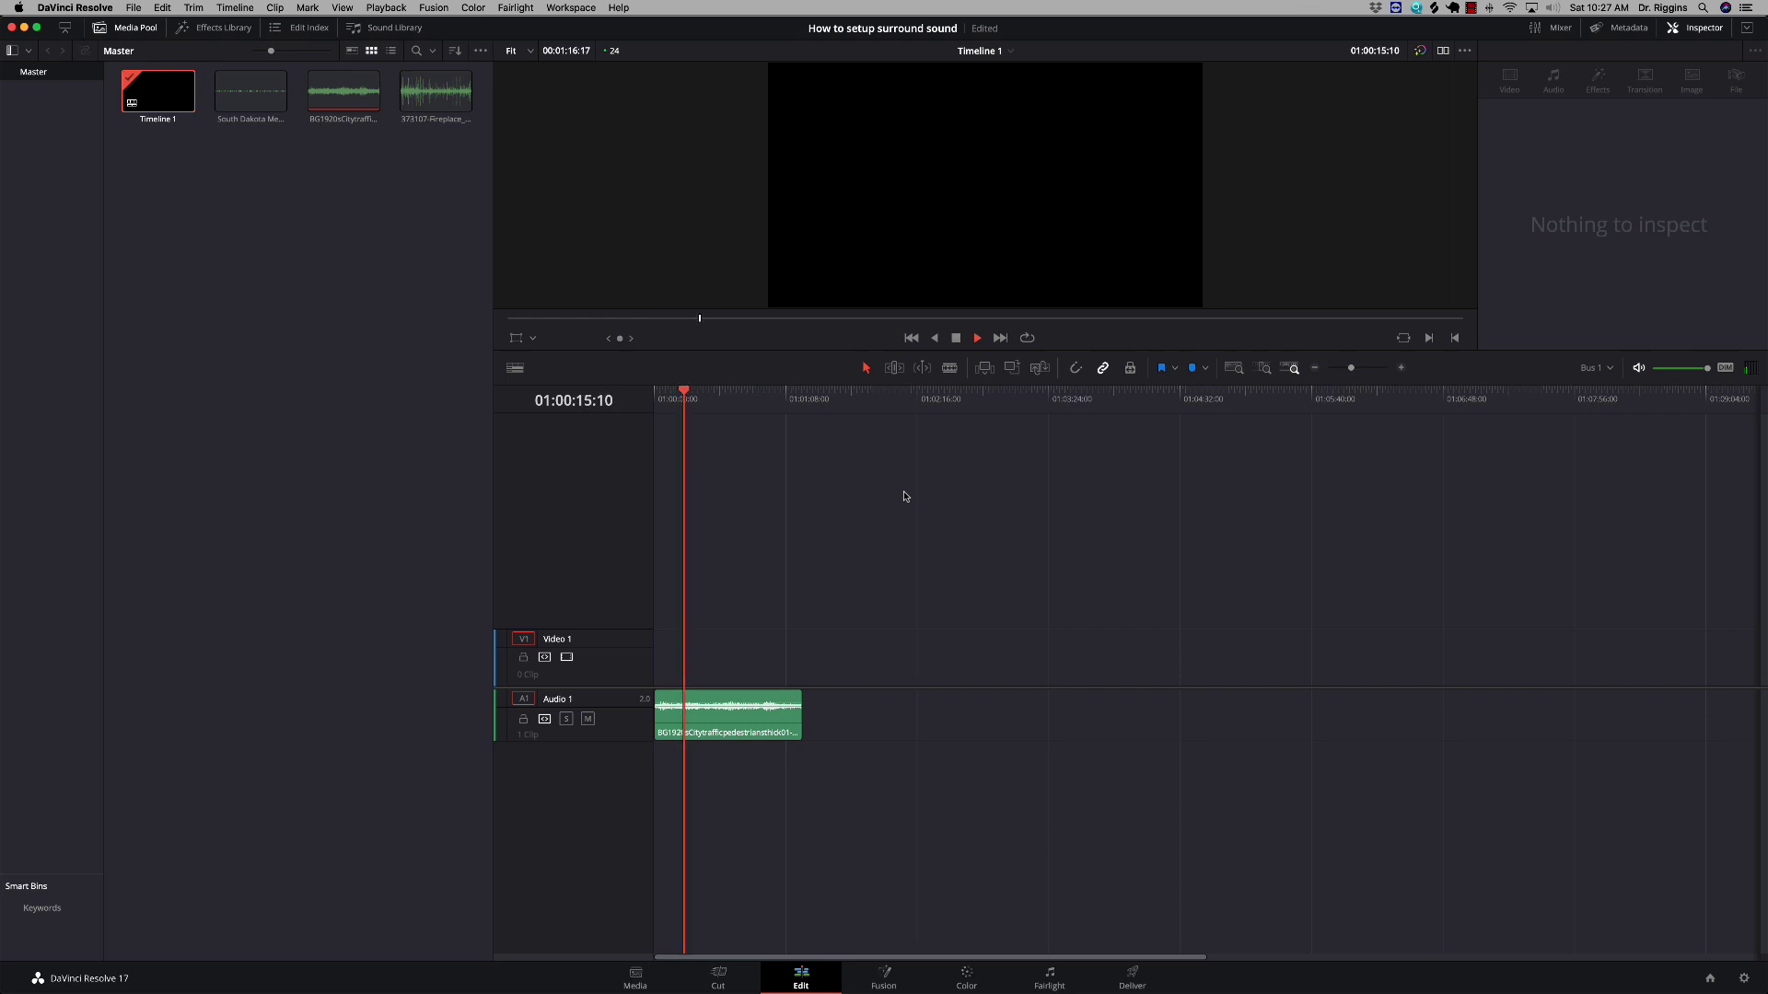
key(space)
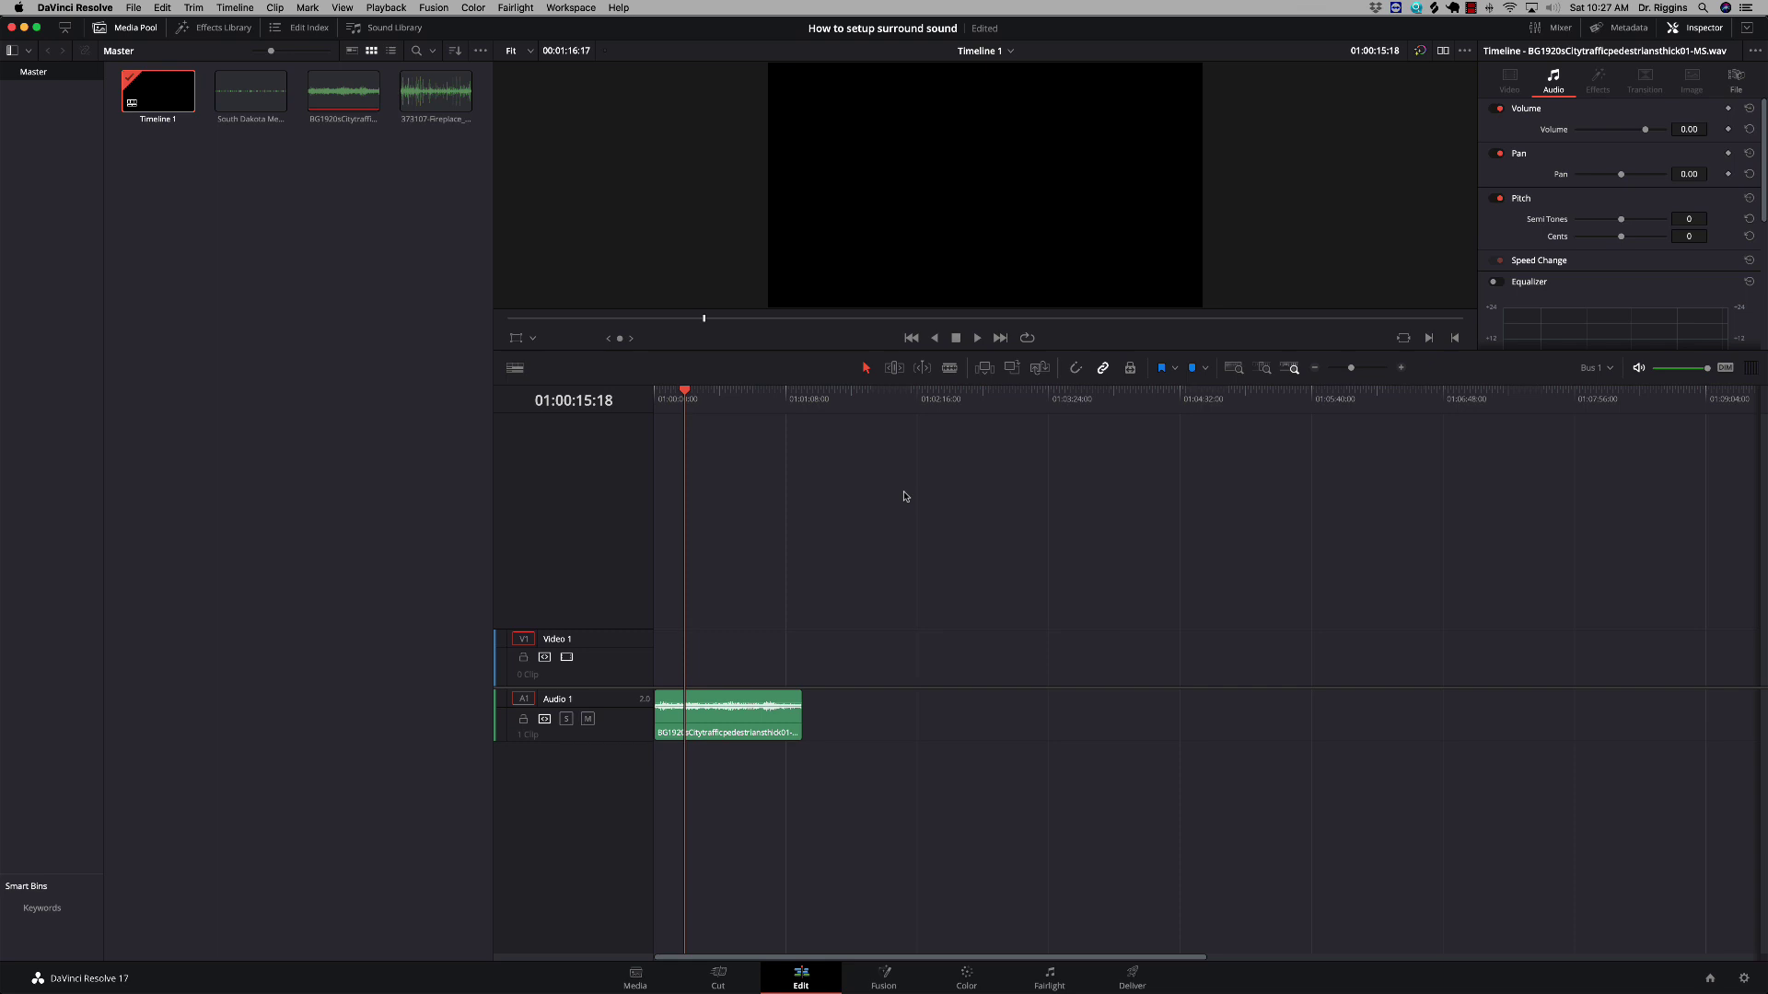
click(673, 389)
drag(673, 390, 650, 390)
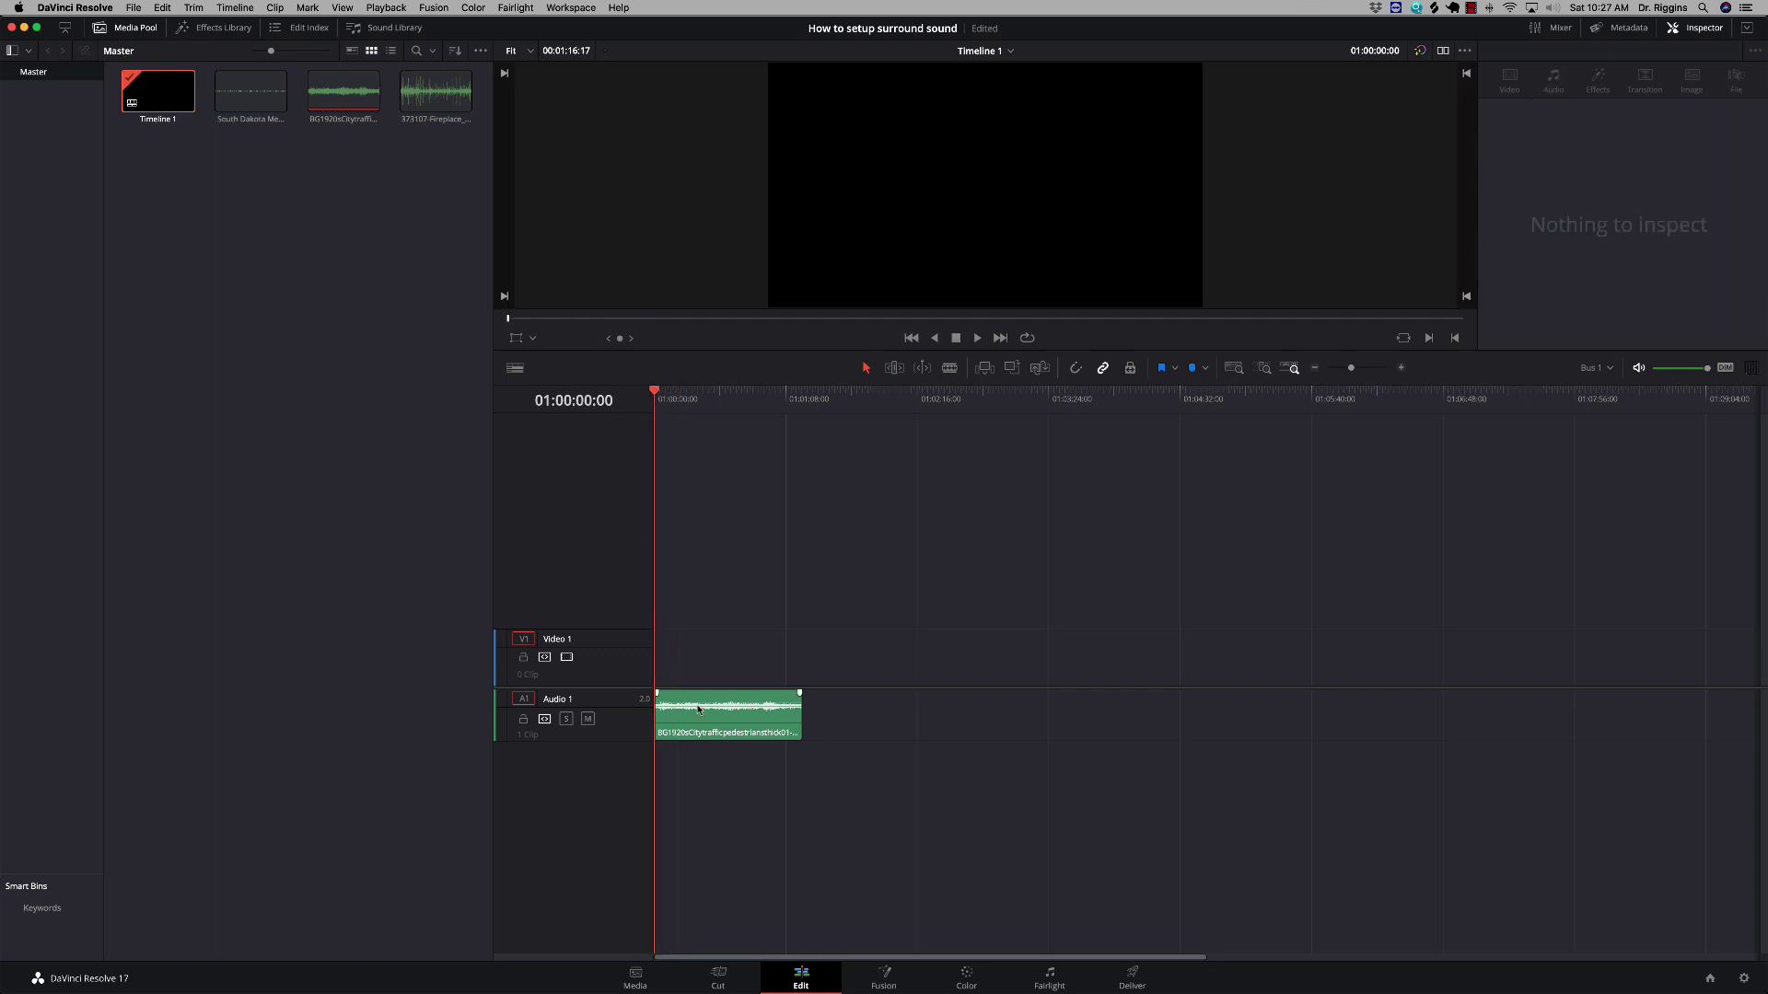
- On the Fairlight page, change Audio 1's track type to Dolby Atmos 7.1.2
click(1050, 980)
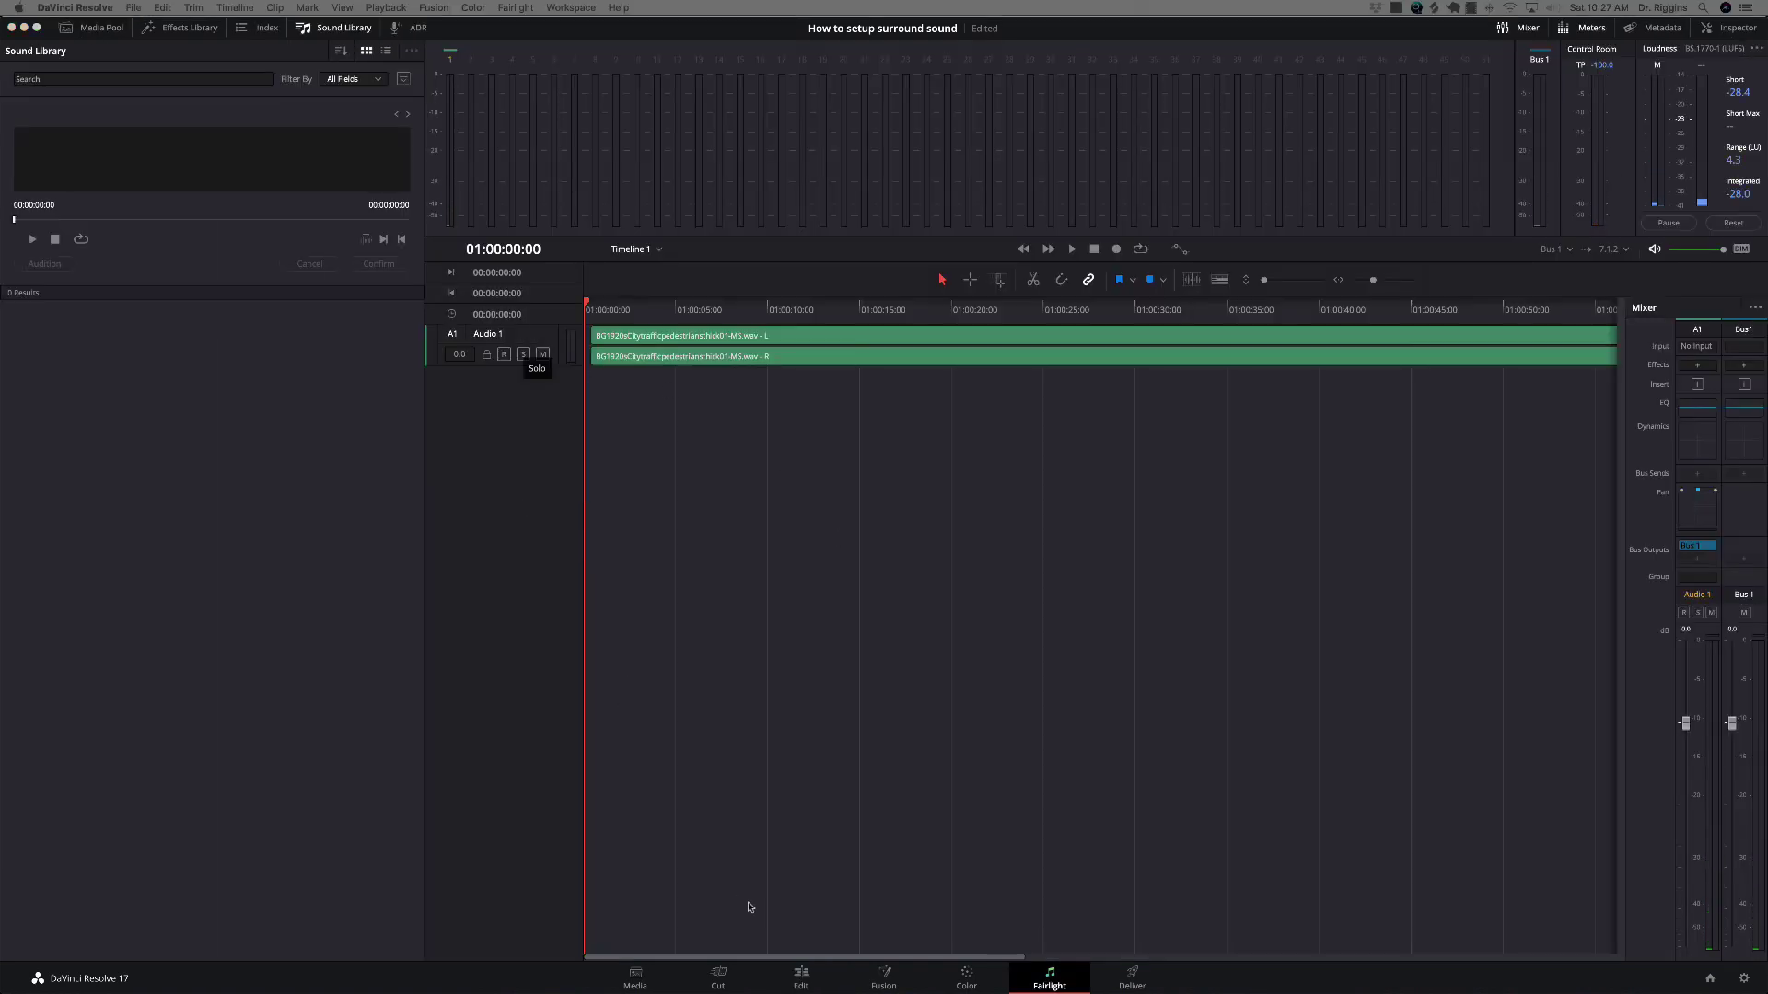
mouse_move(808, 991)
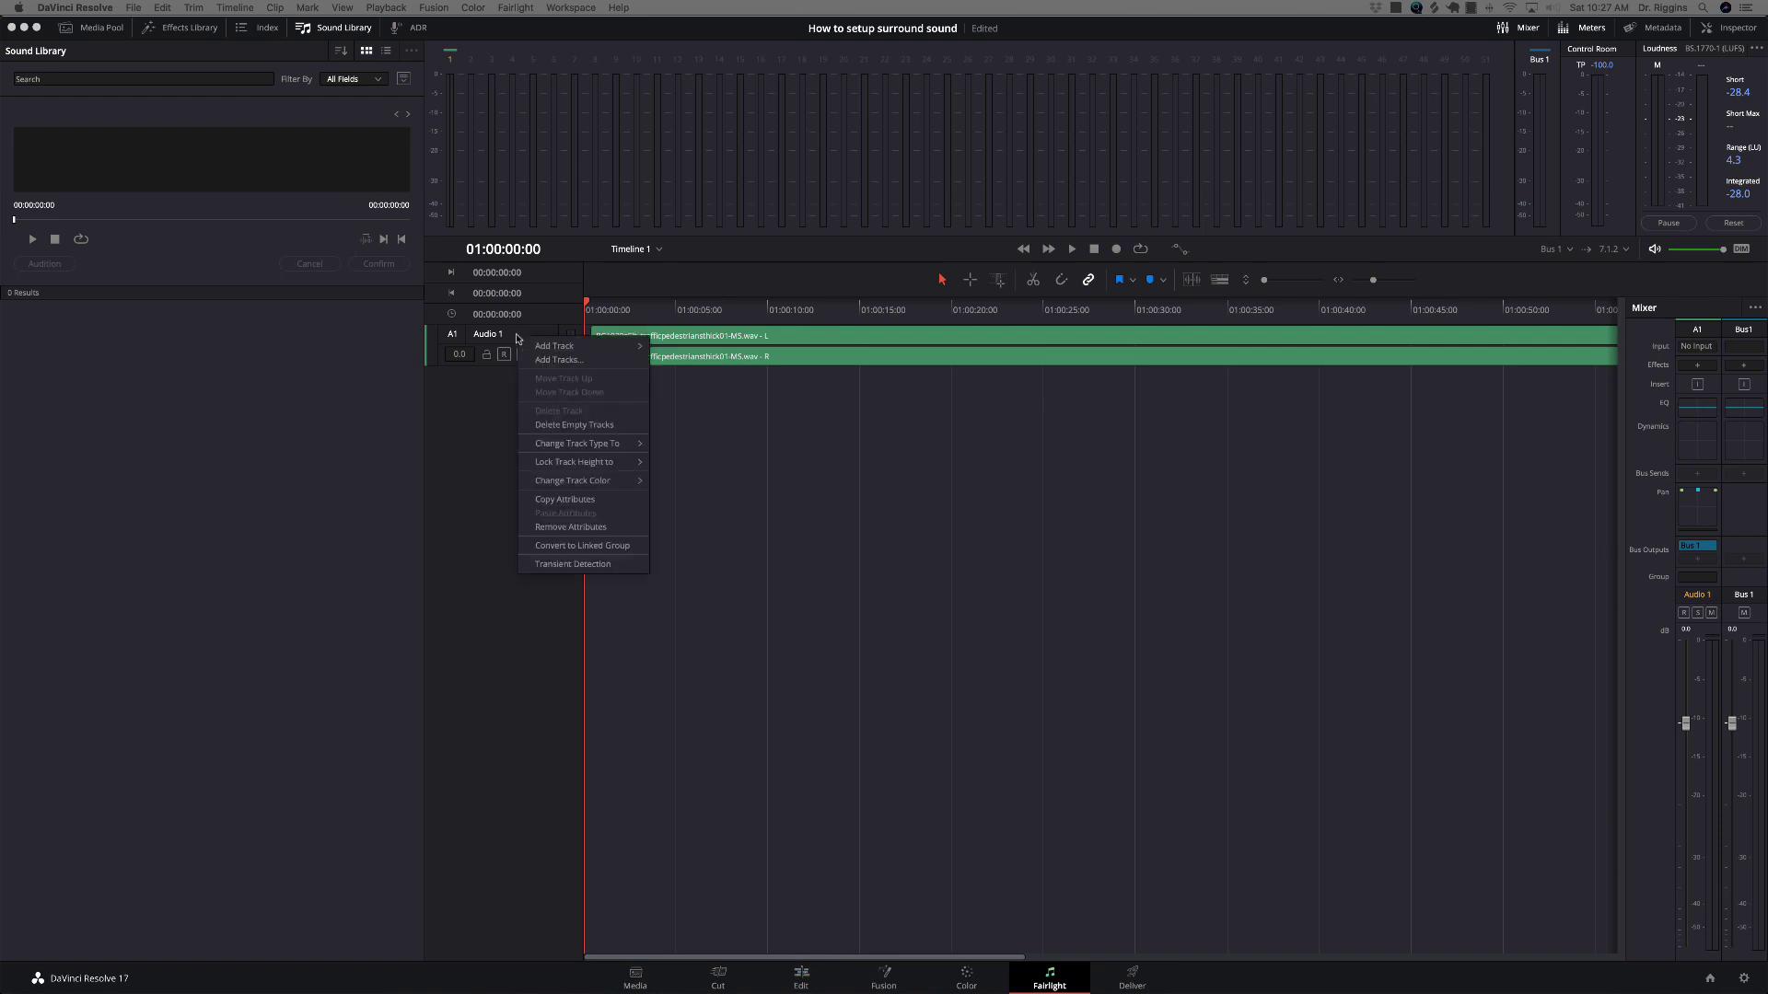
mouse_move(586, 447)
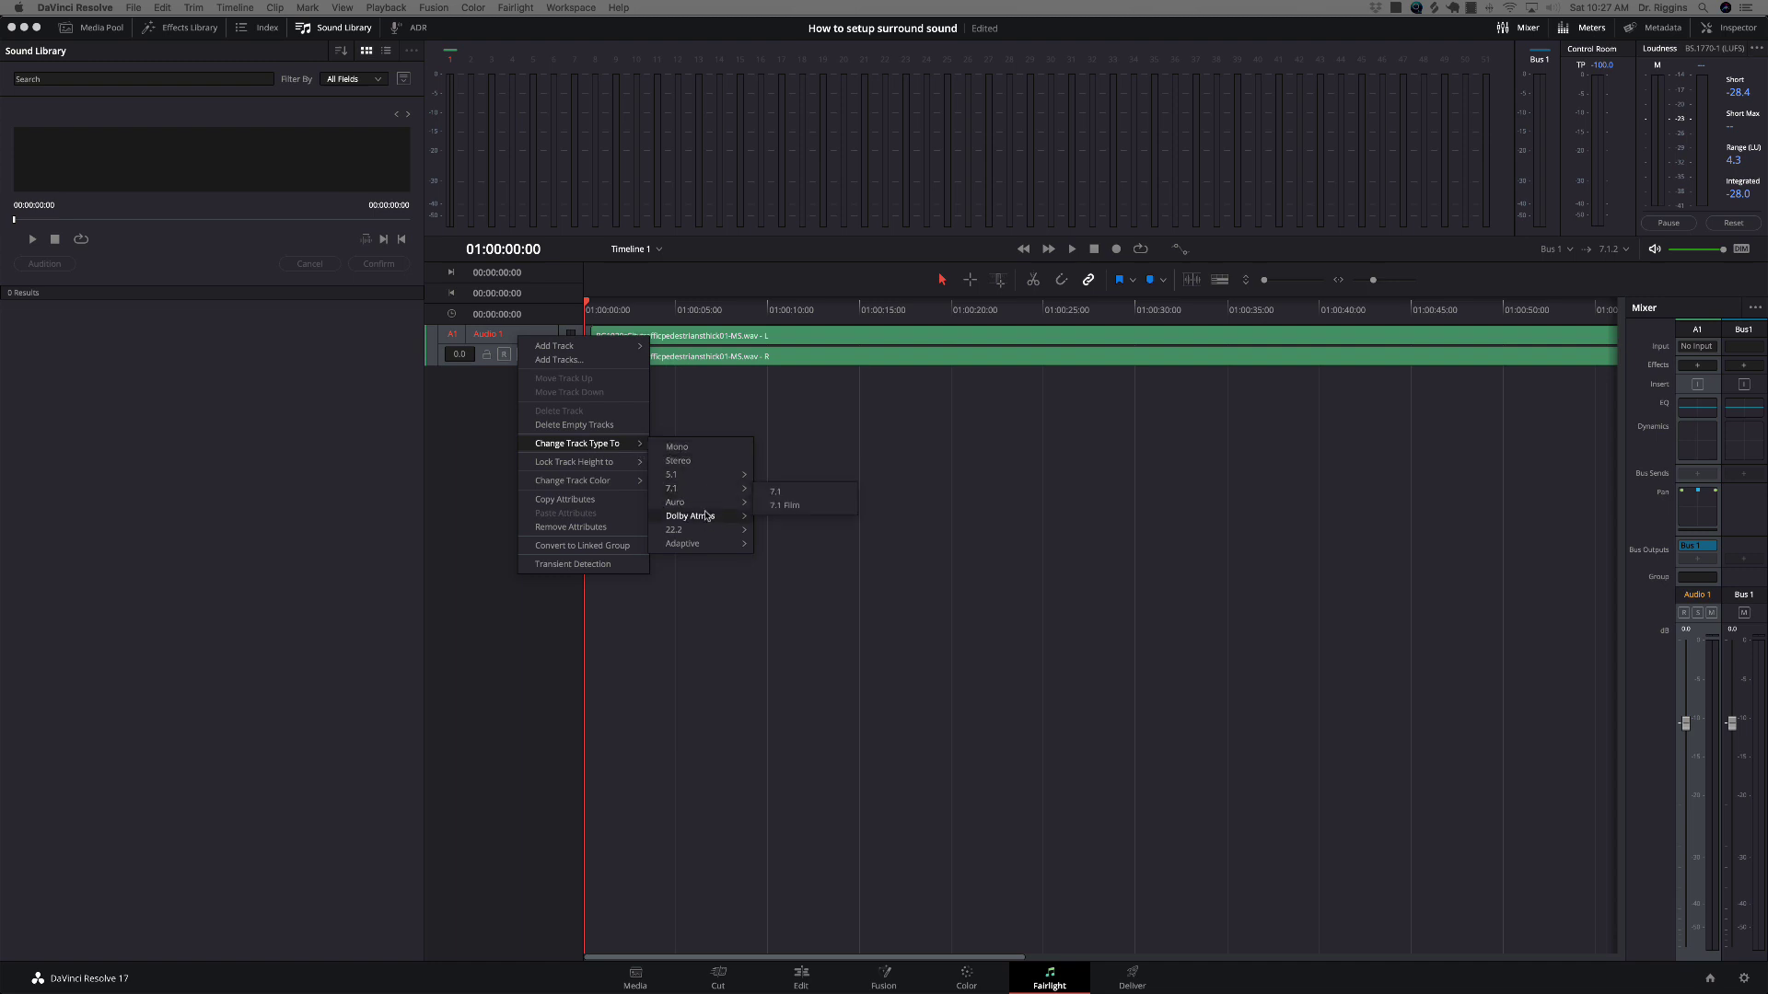
mouse_move(717, 520)
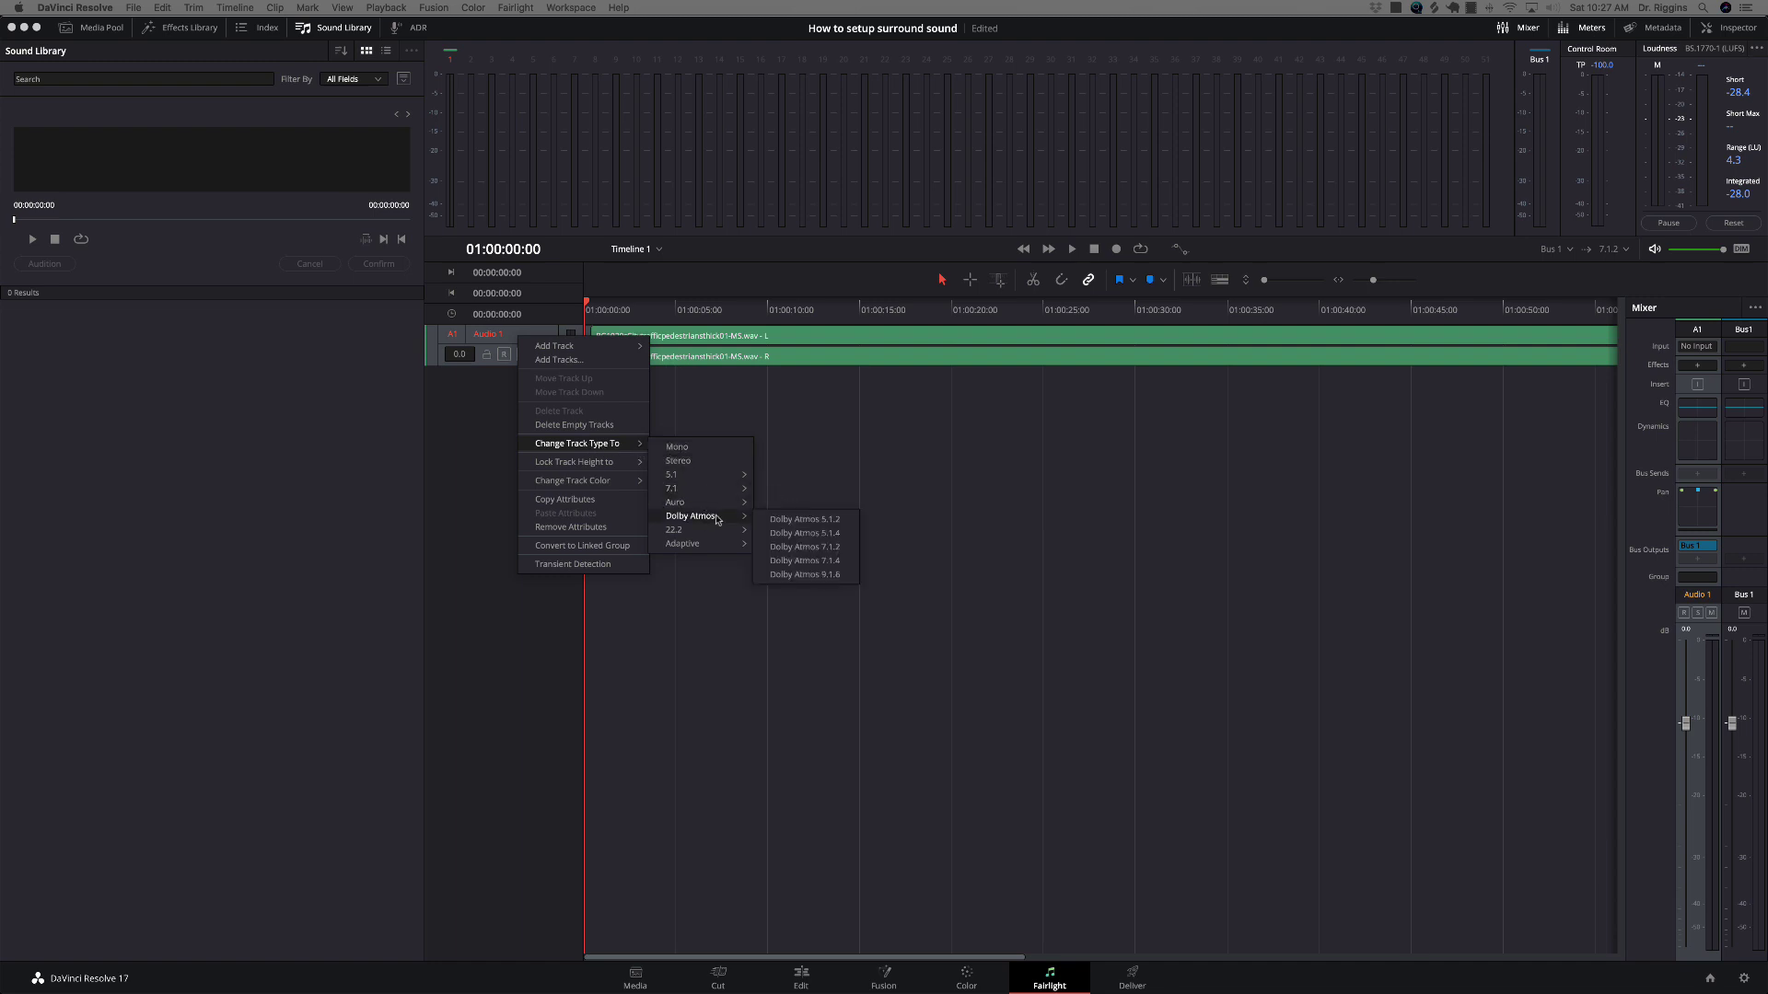
click(821, 551)
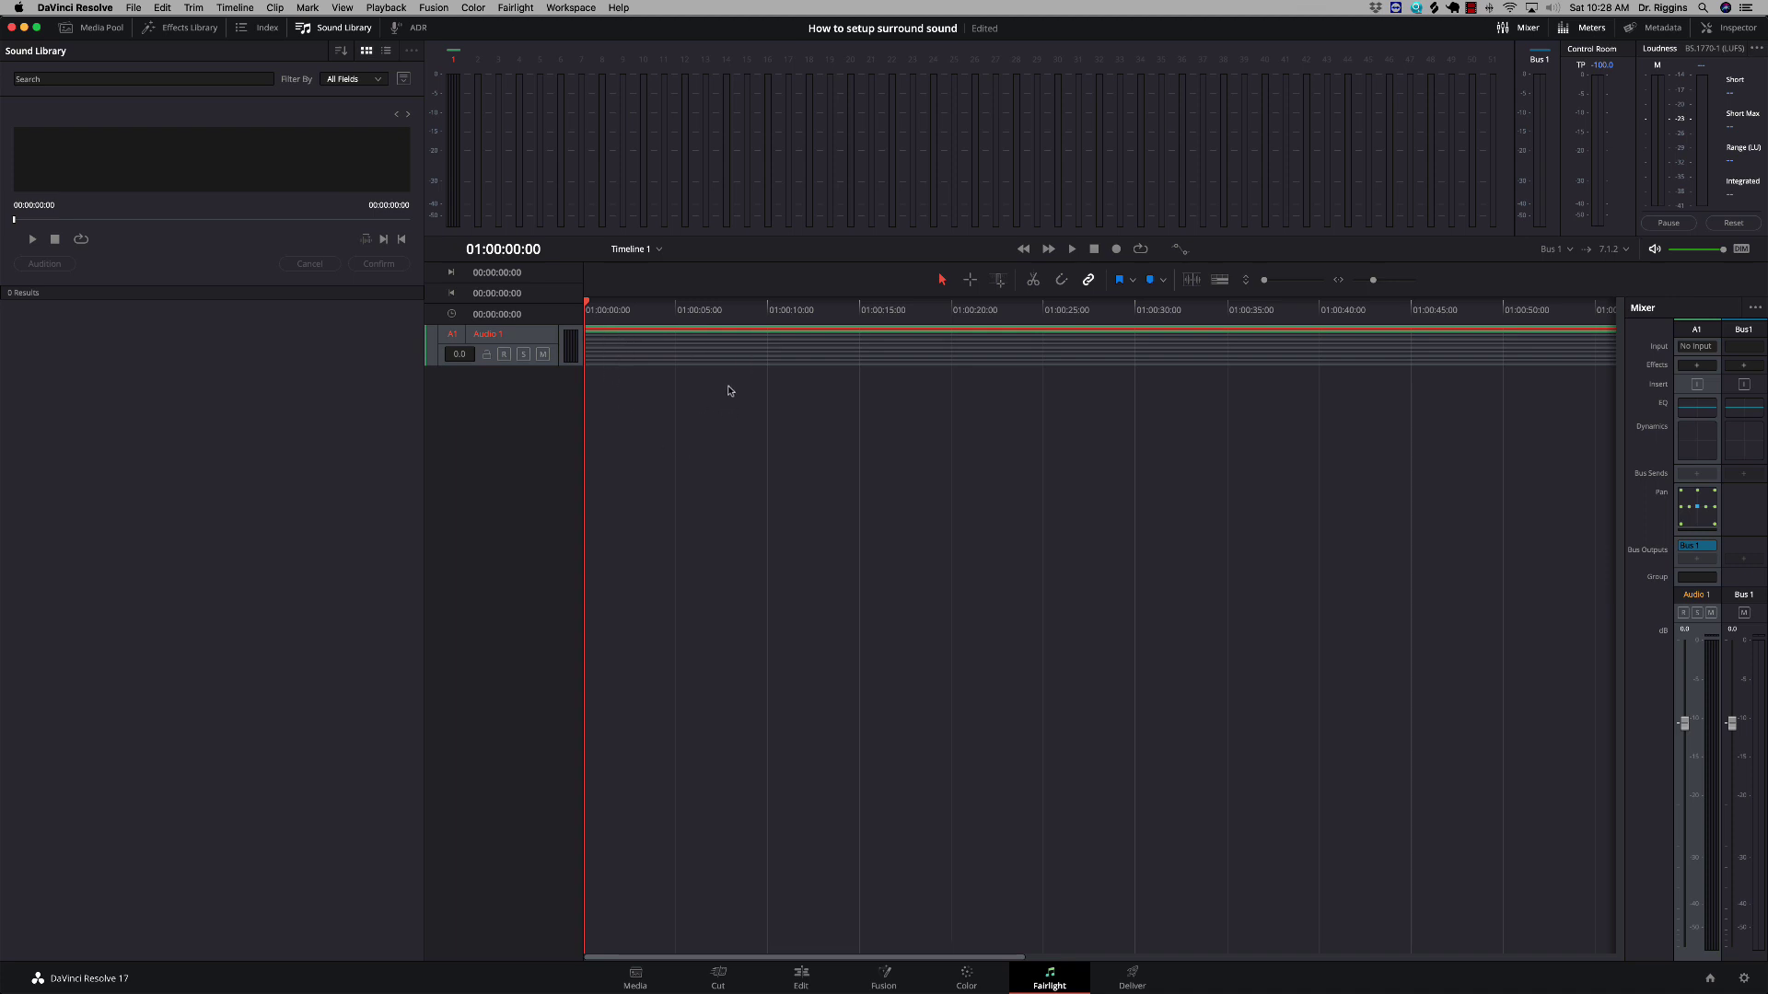
- Set the clip's audio format to Dolby Atmos 7.1.2 in Clip Attributes
right_click(717, 333)
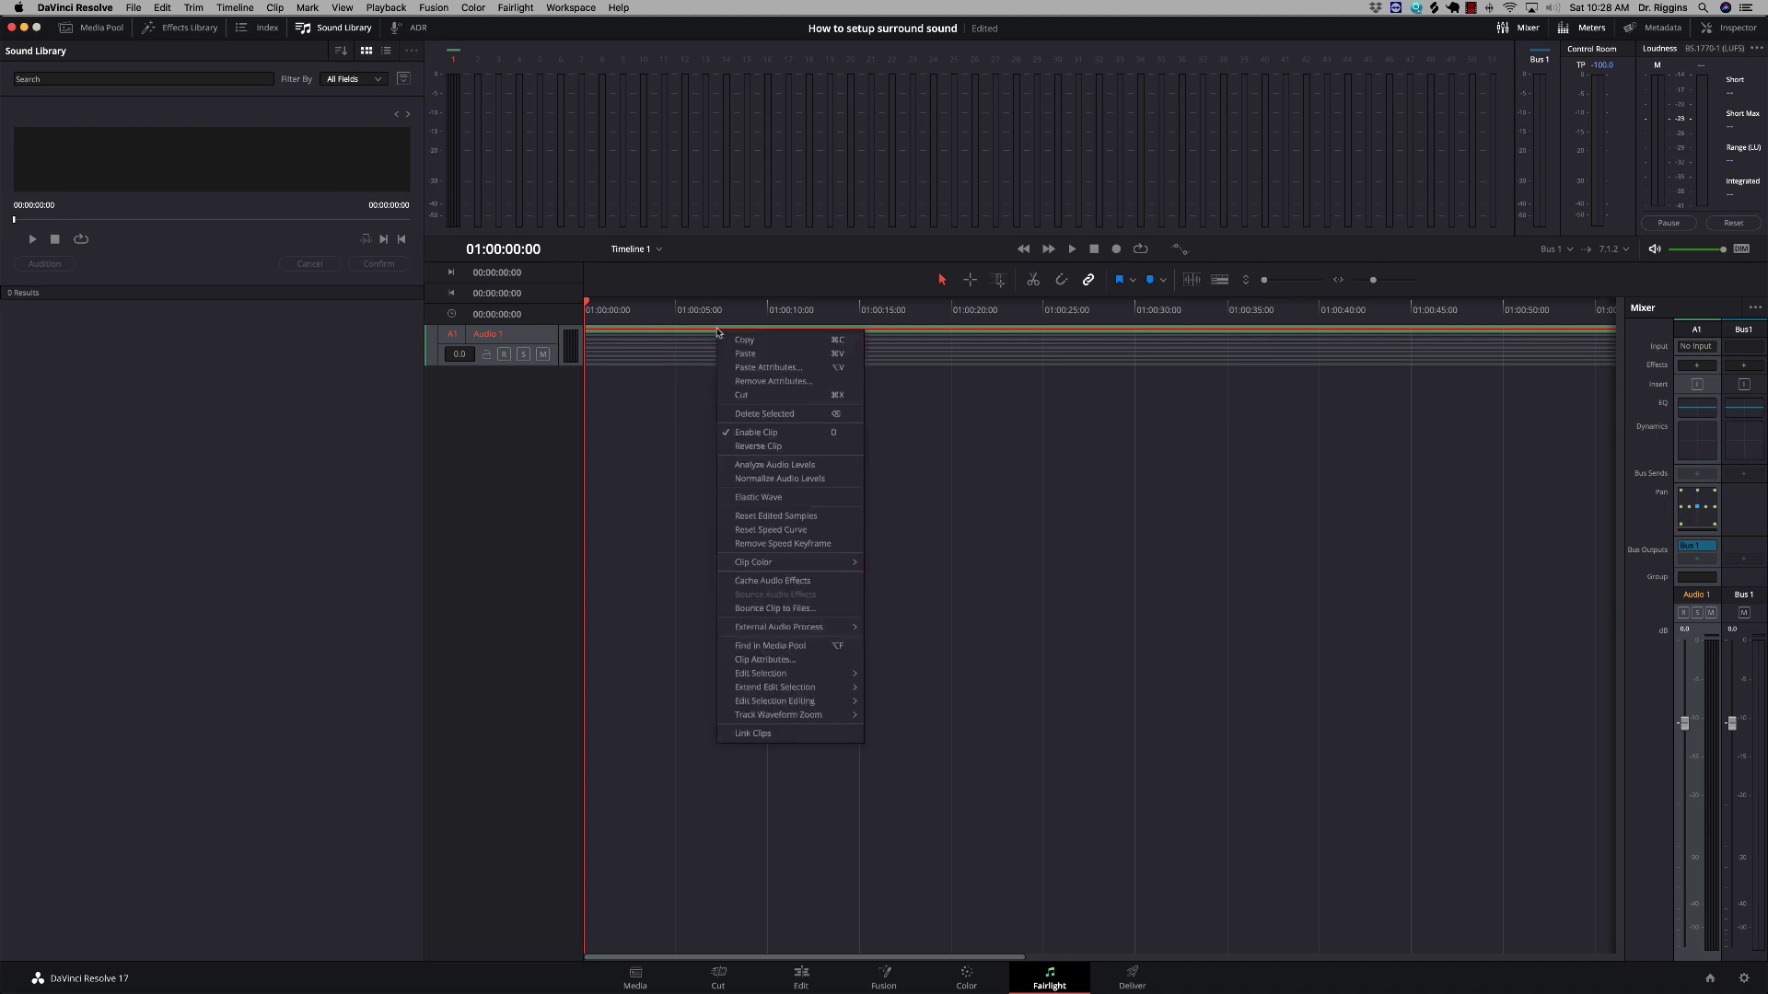
click(789, 660)
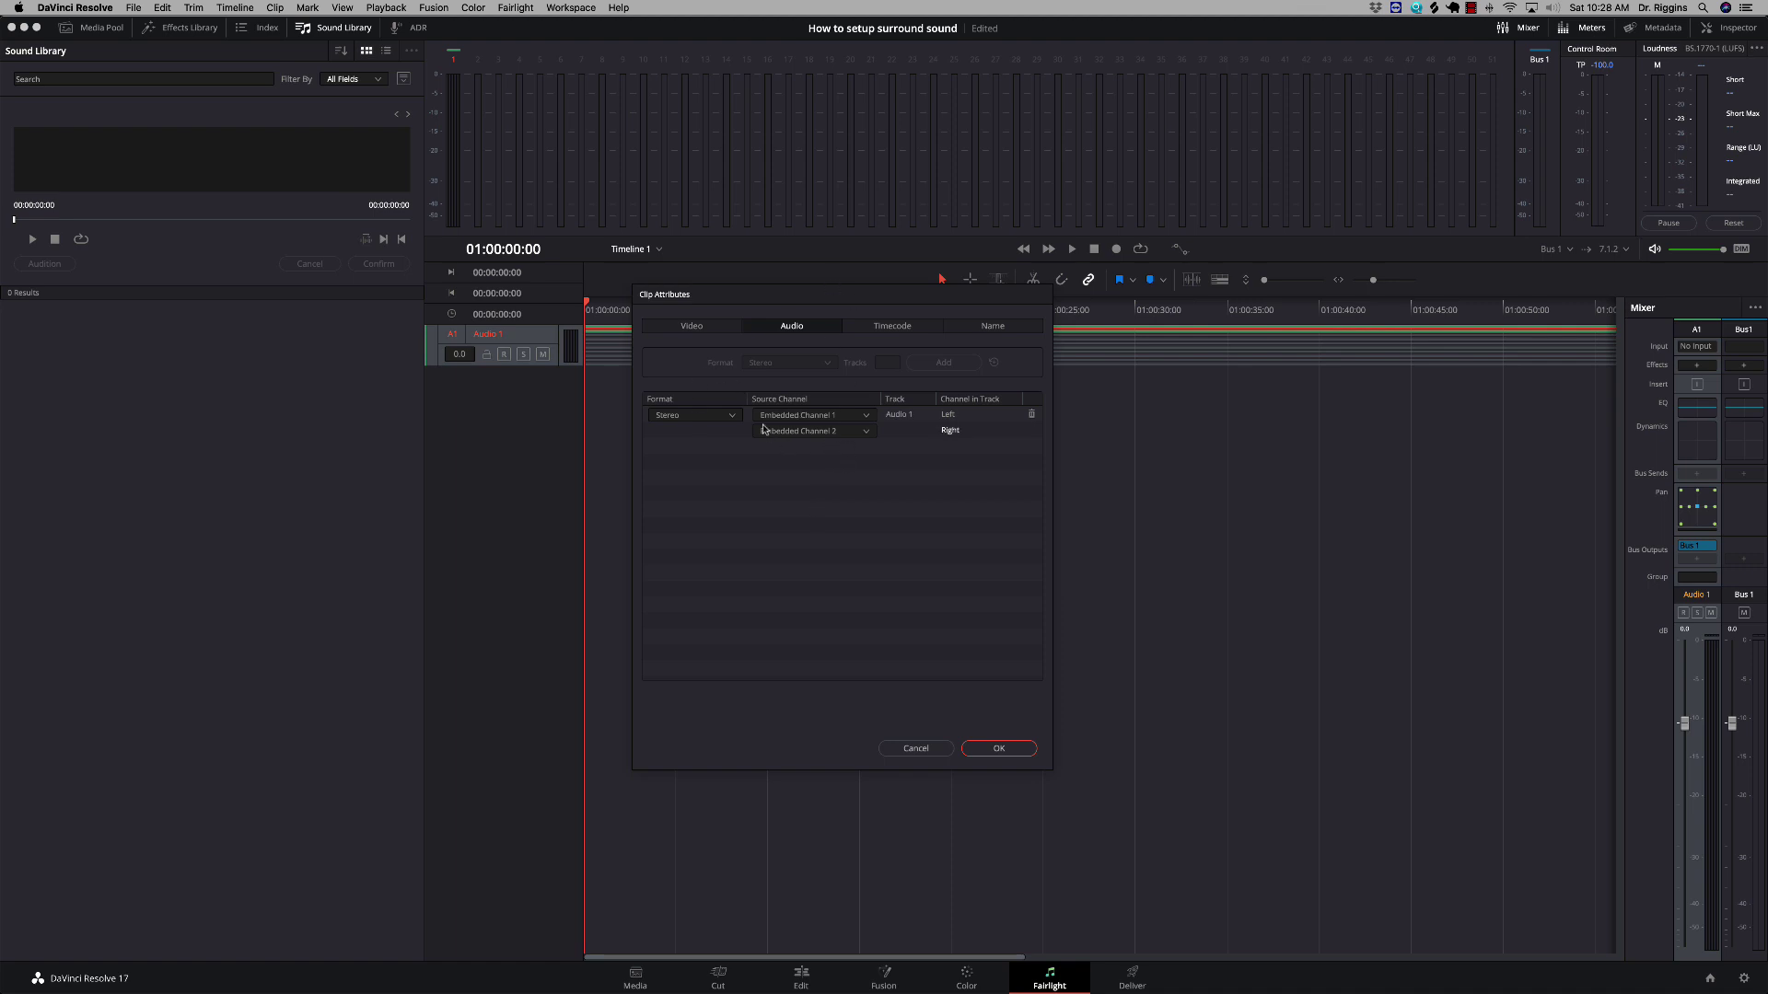
click(733, 416)
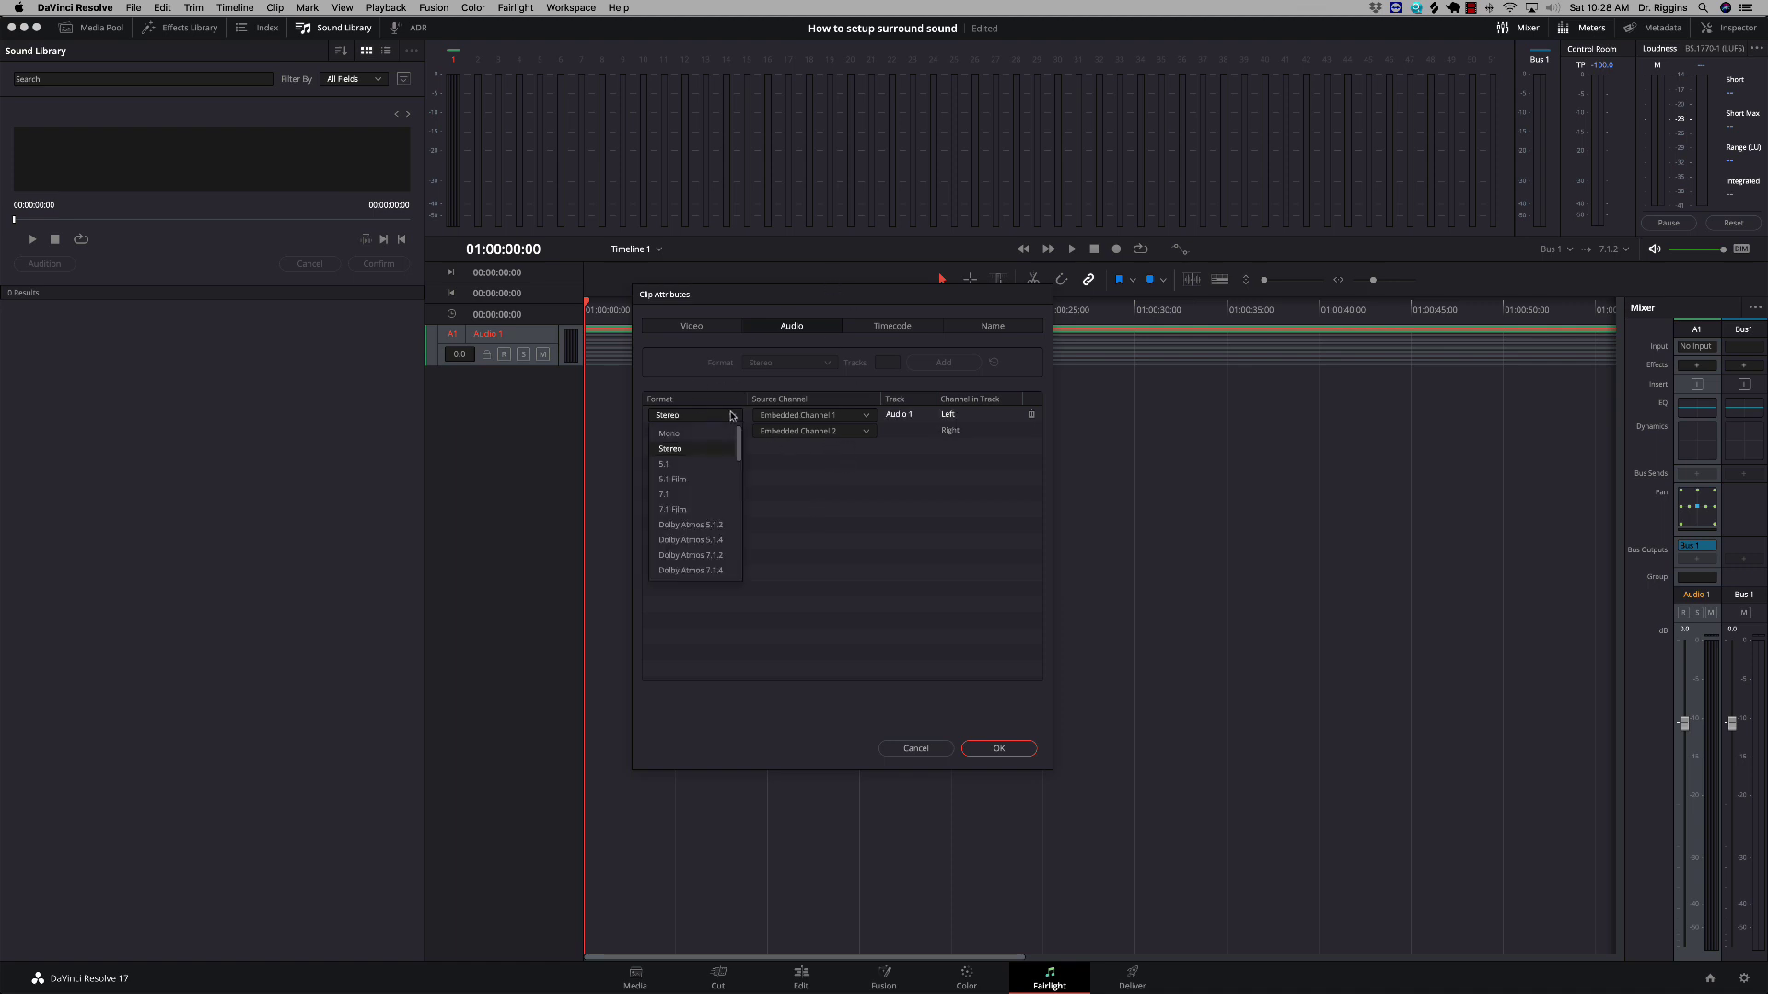
click(701, 555)
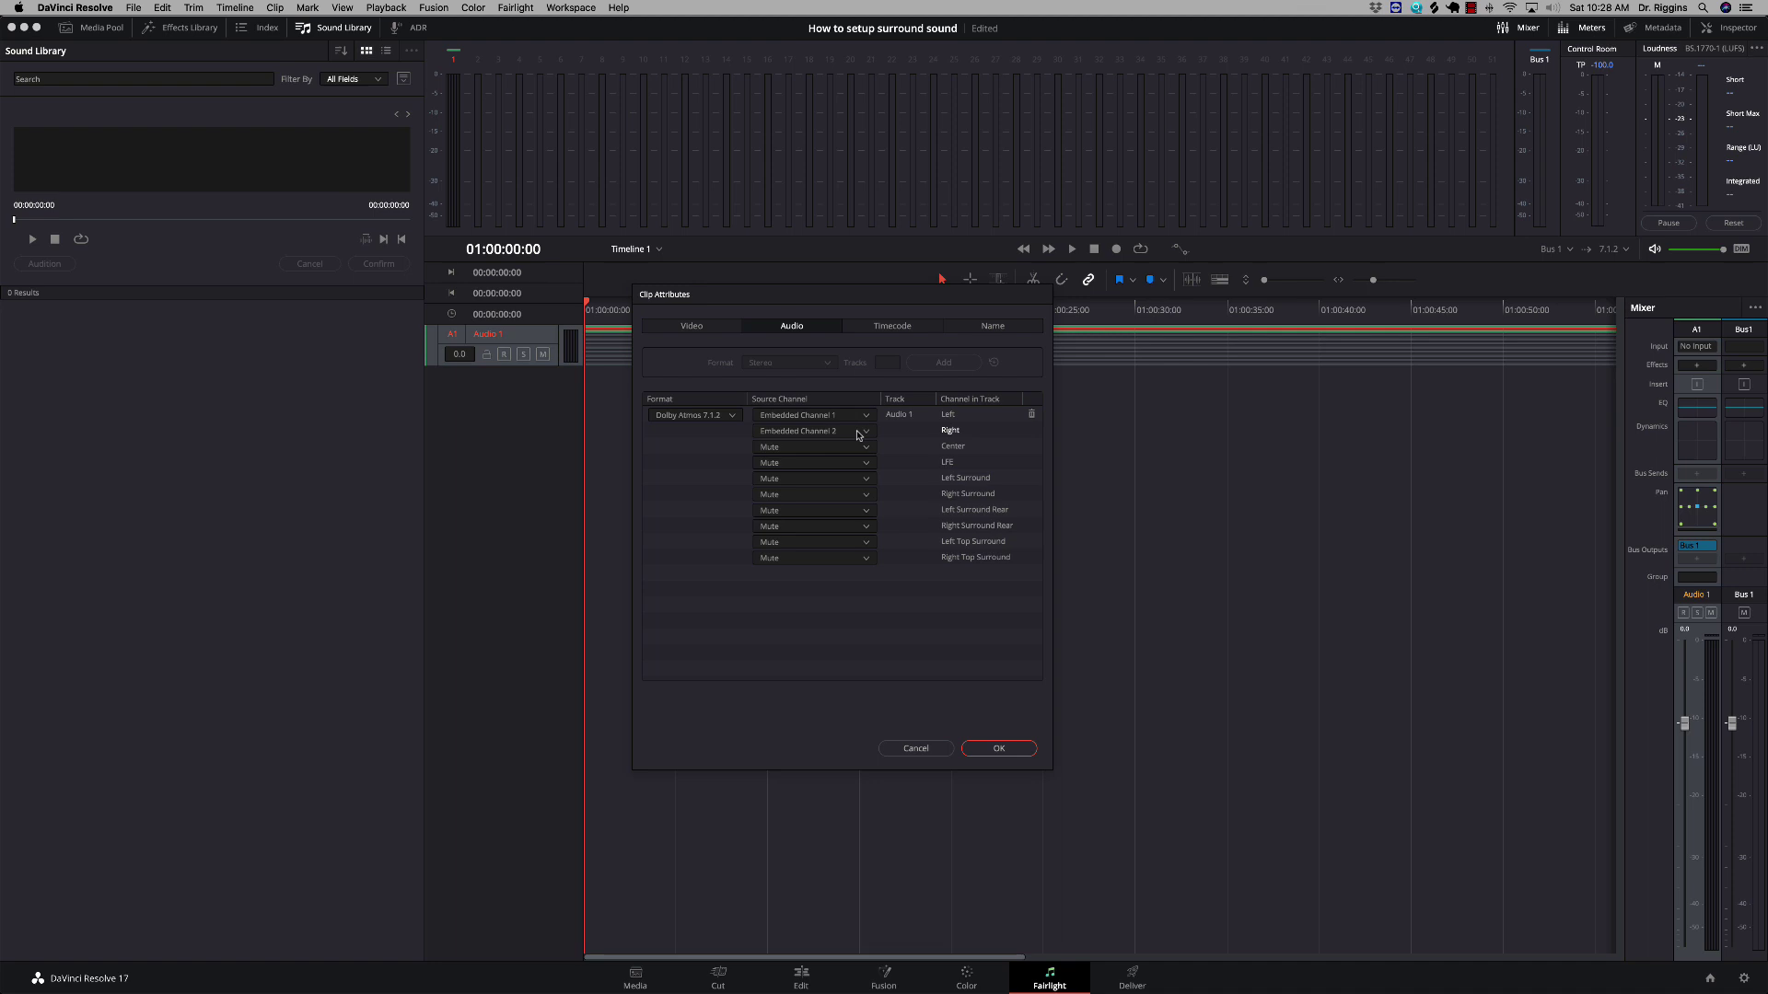
- Feed Embedded Channel 1 to left surround and rear, Channel 2 to right surround and rear
click(866, 480)
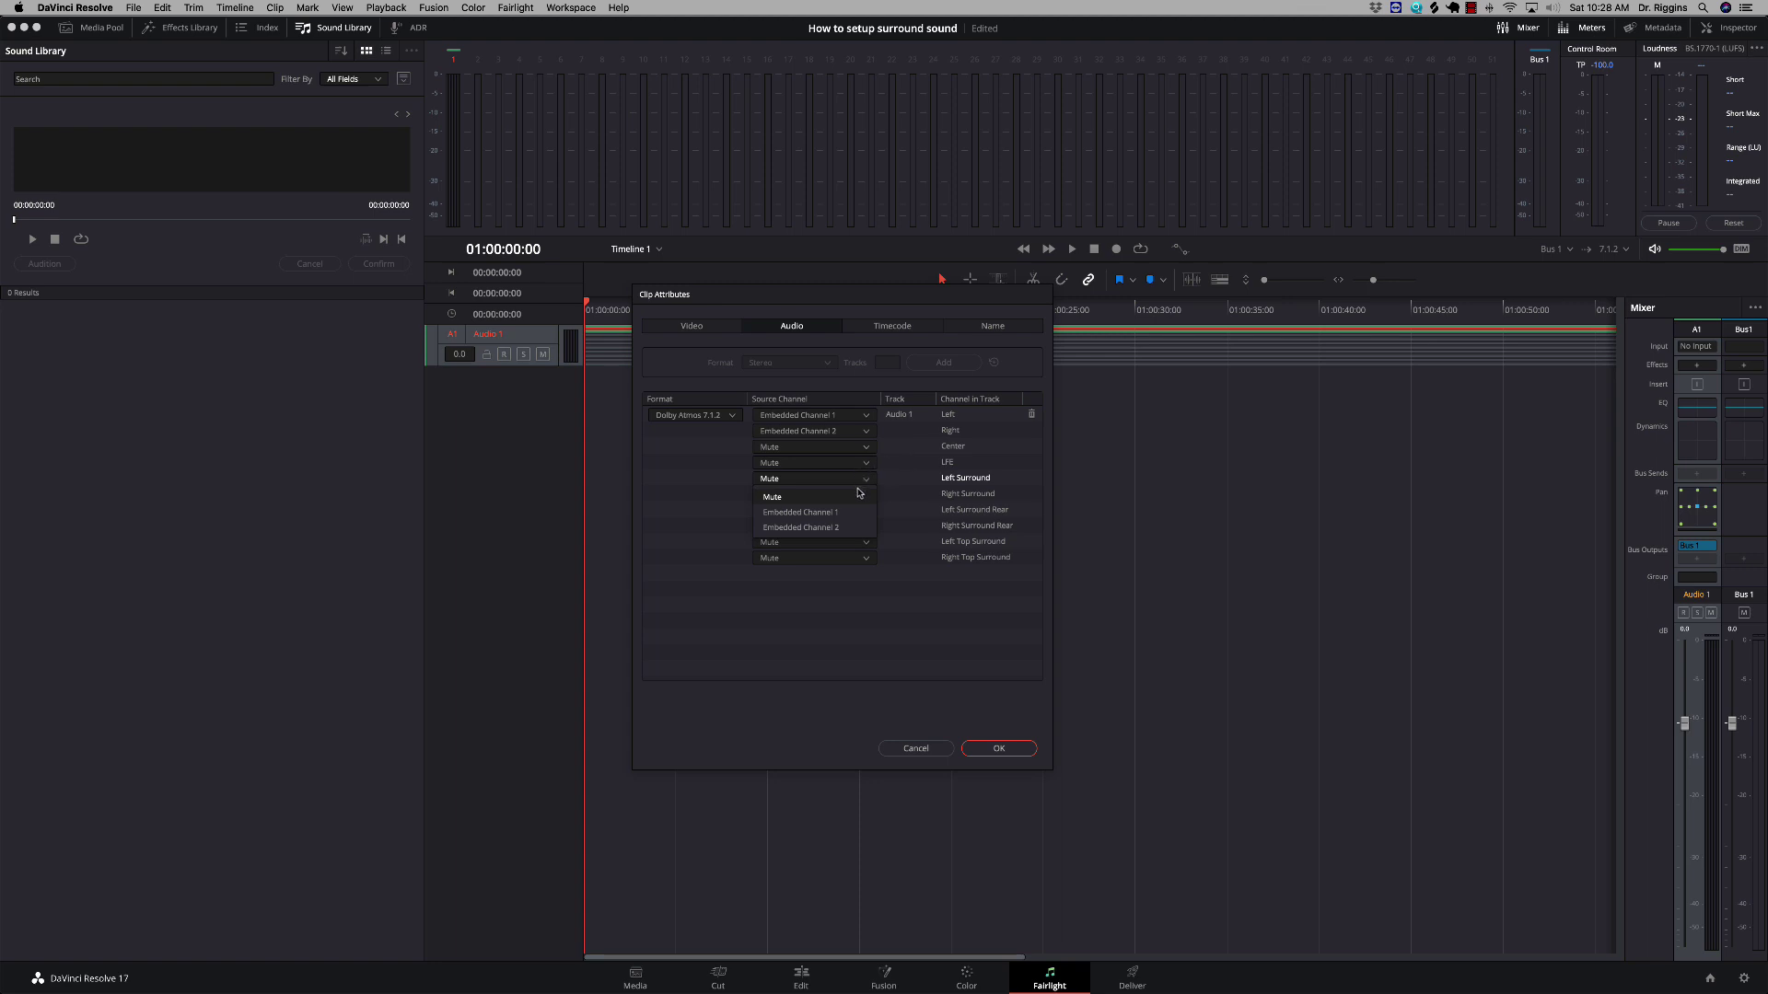
click(844, 519)
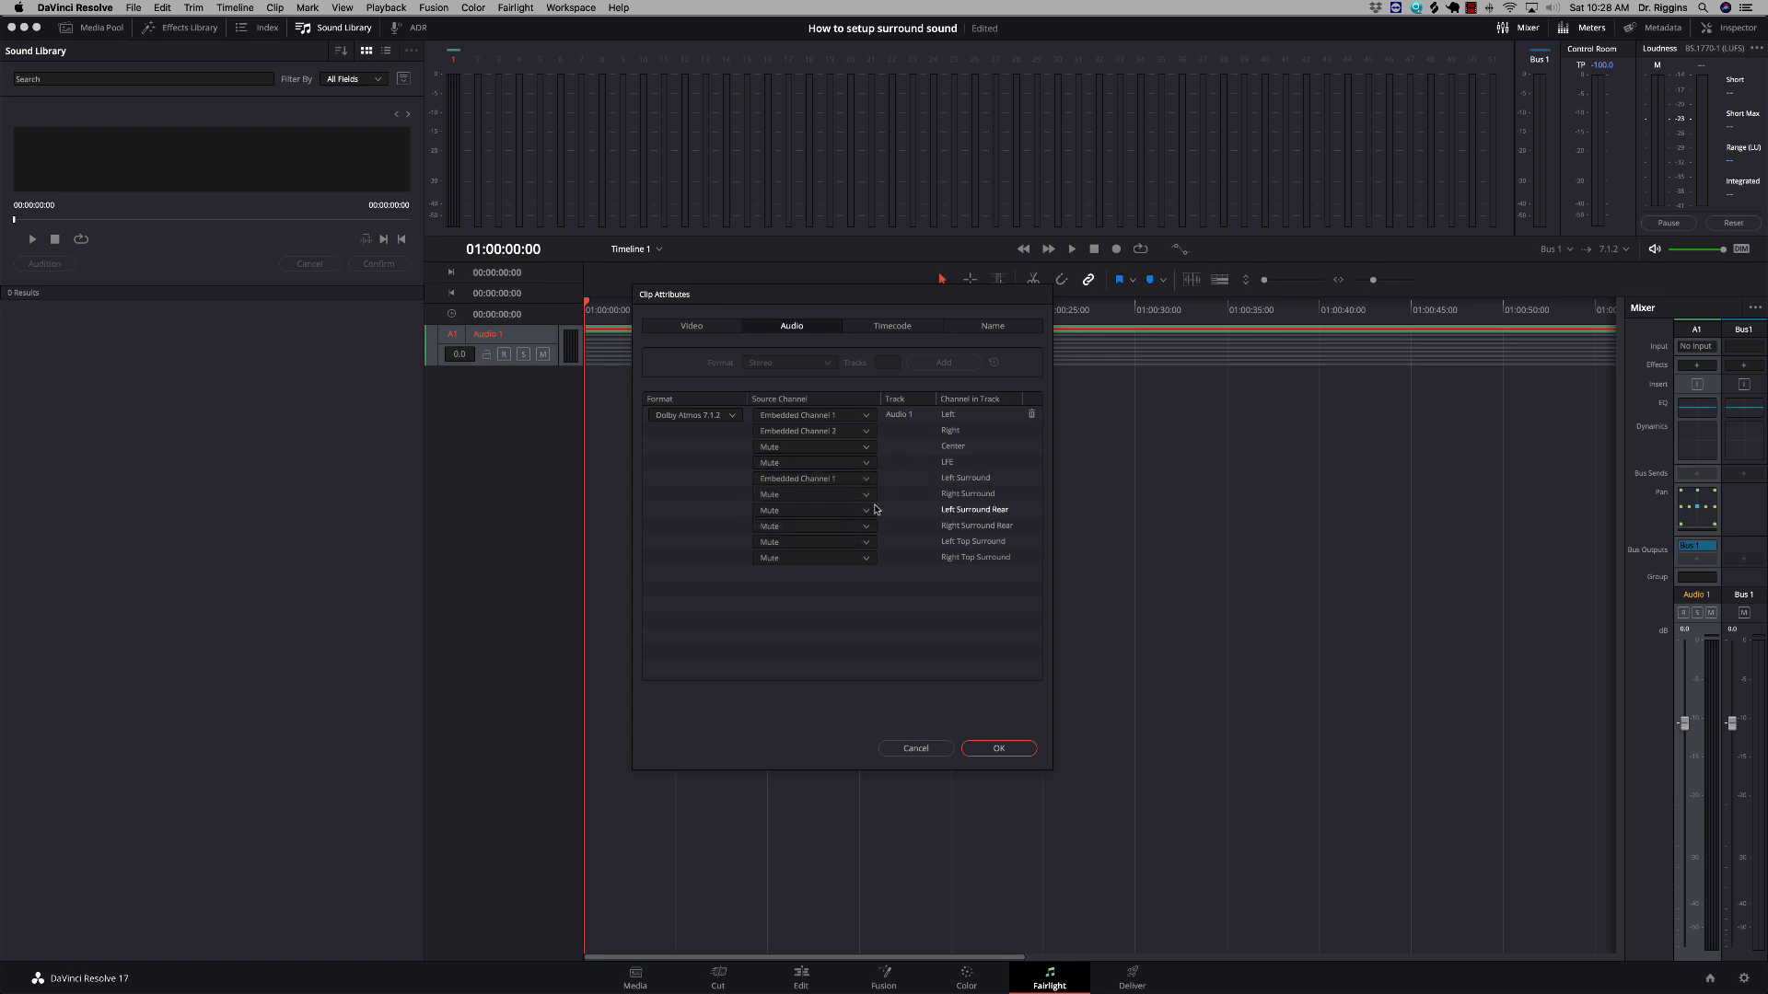
click(866, 497)
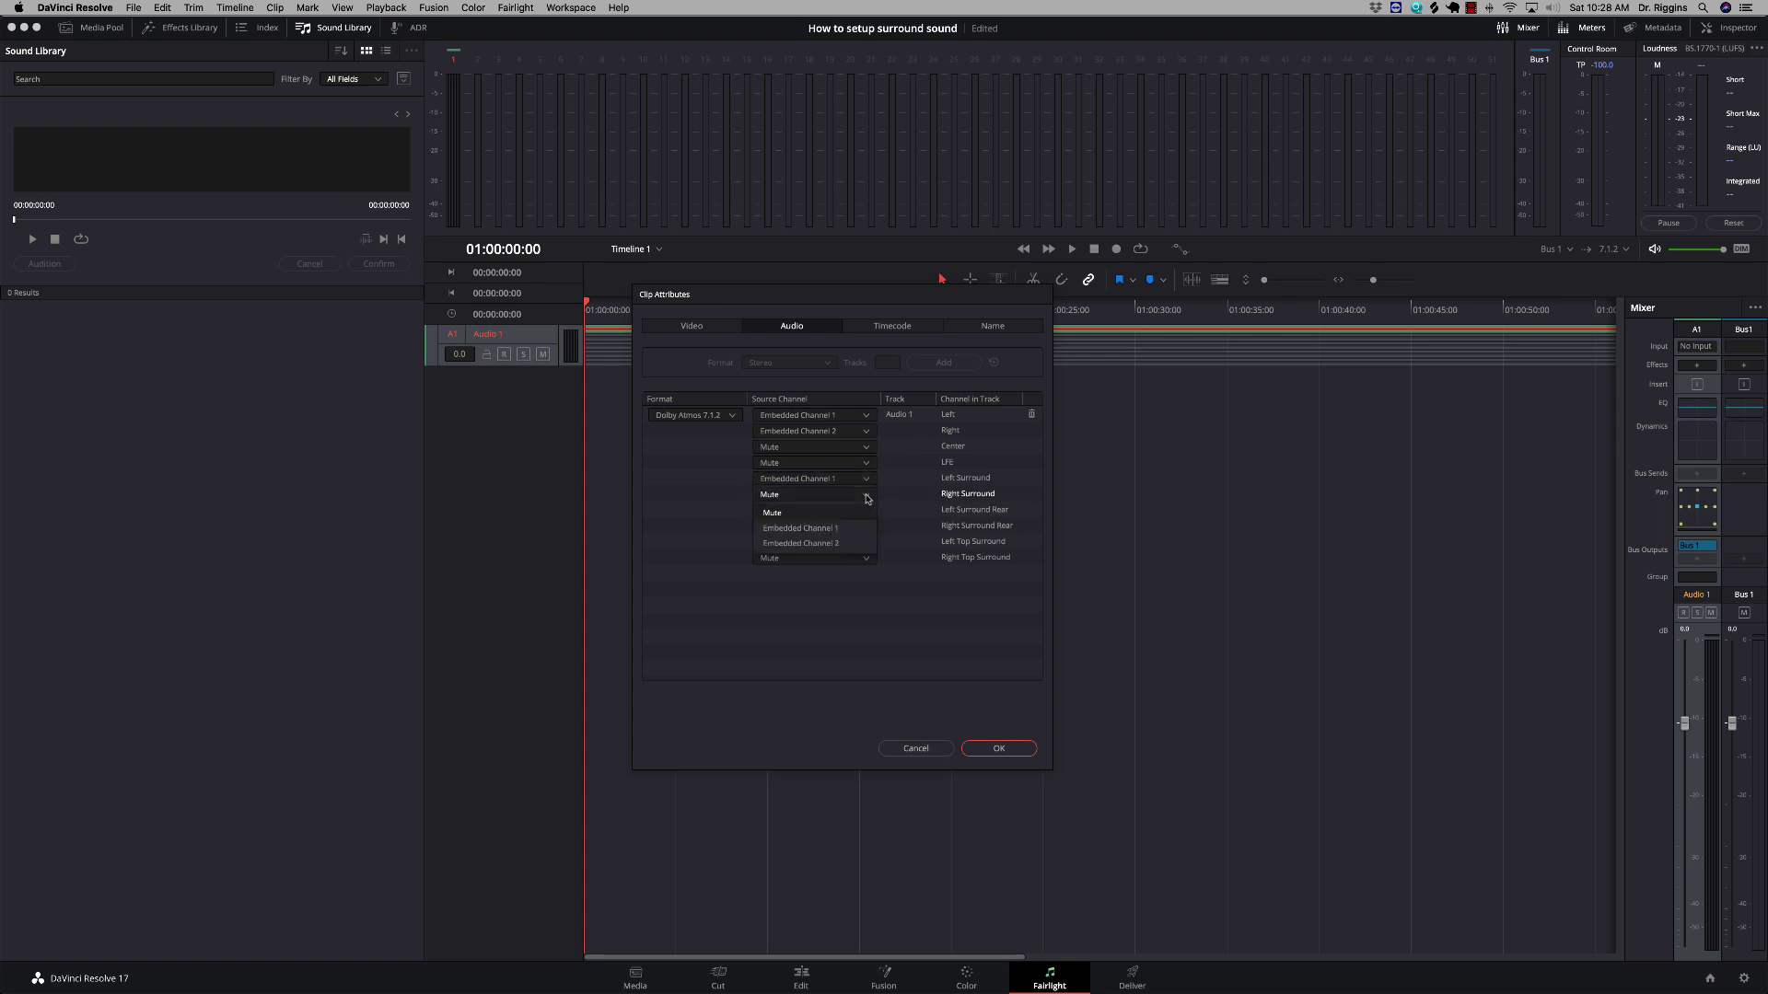
click(847, 544)
click(865, 512)
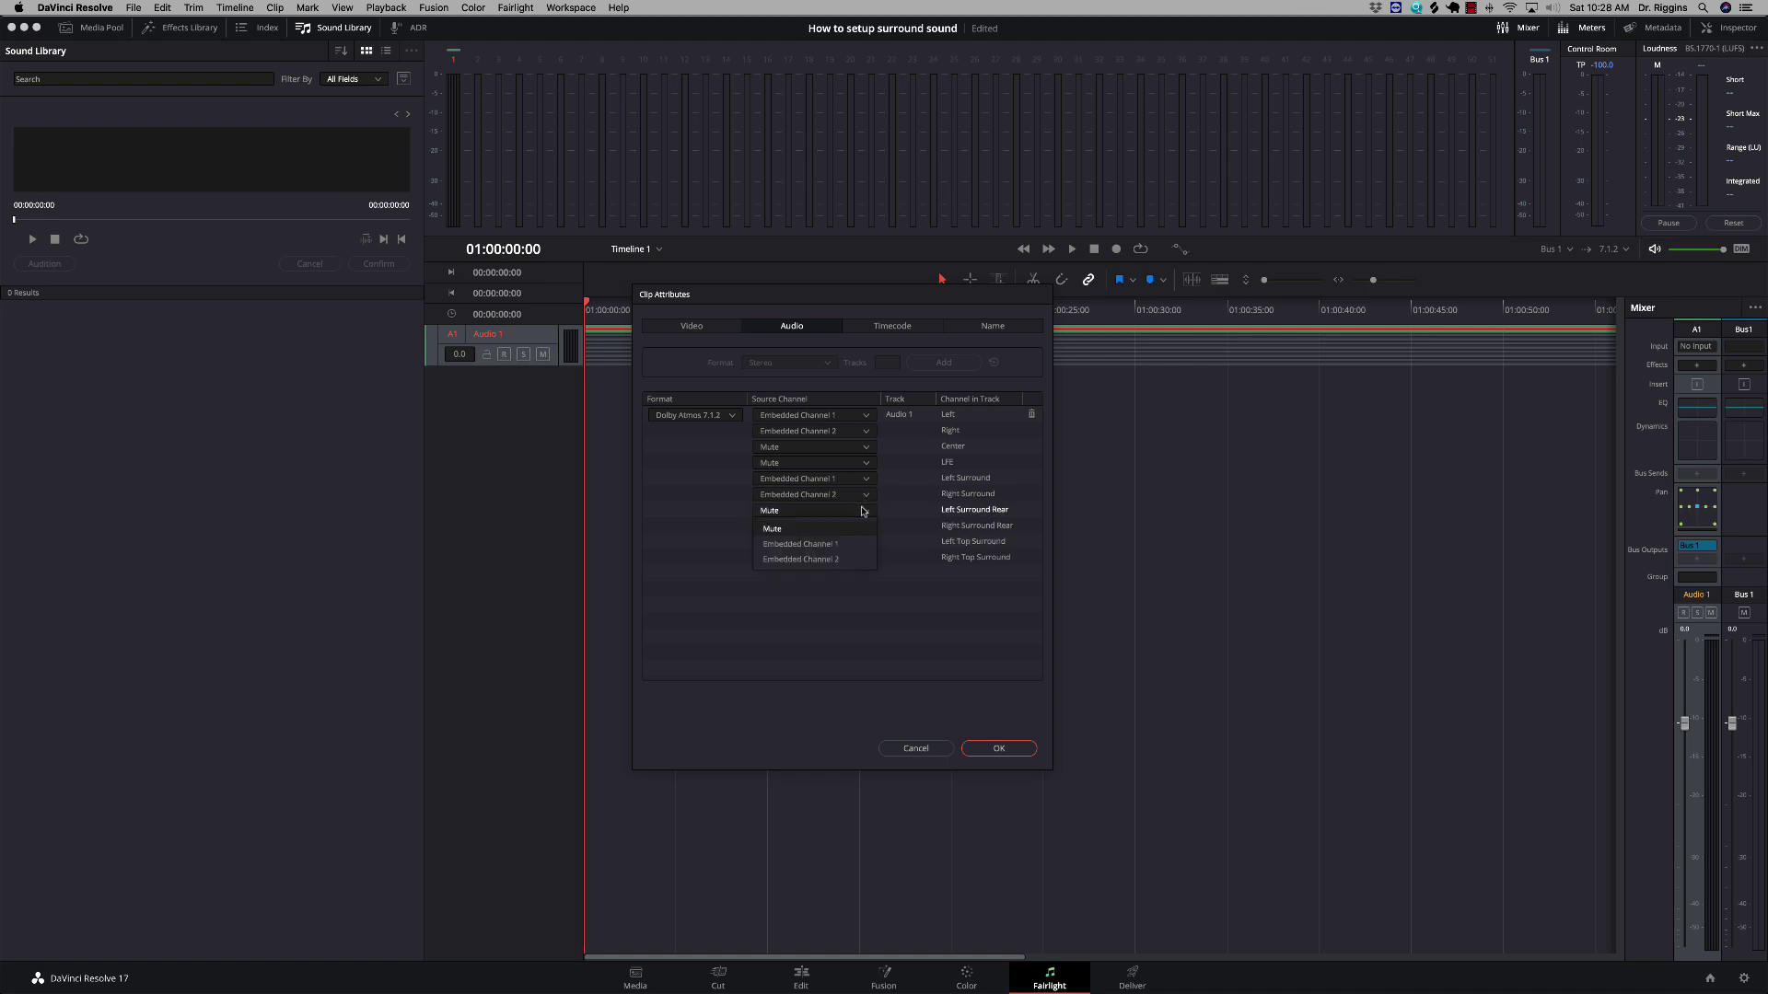
click(849, 551)
click(866, 528)
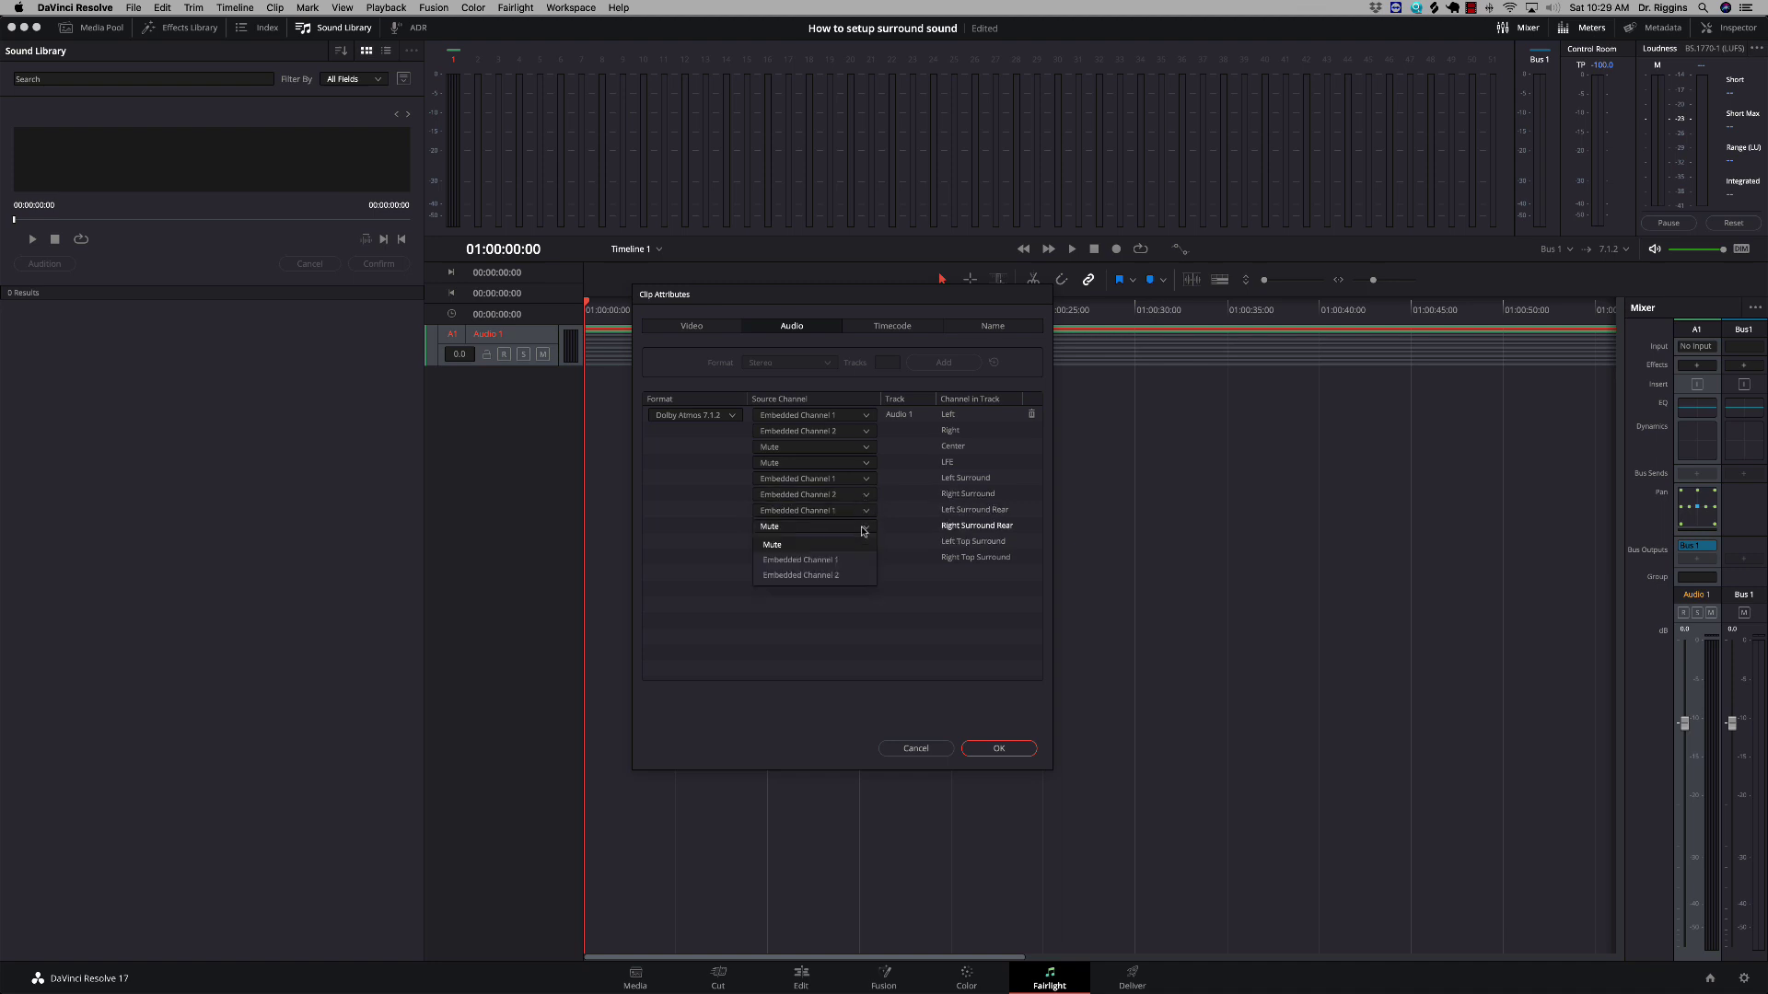
click(846, 572)
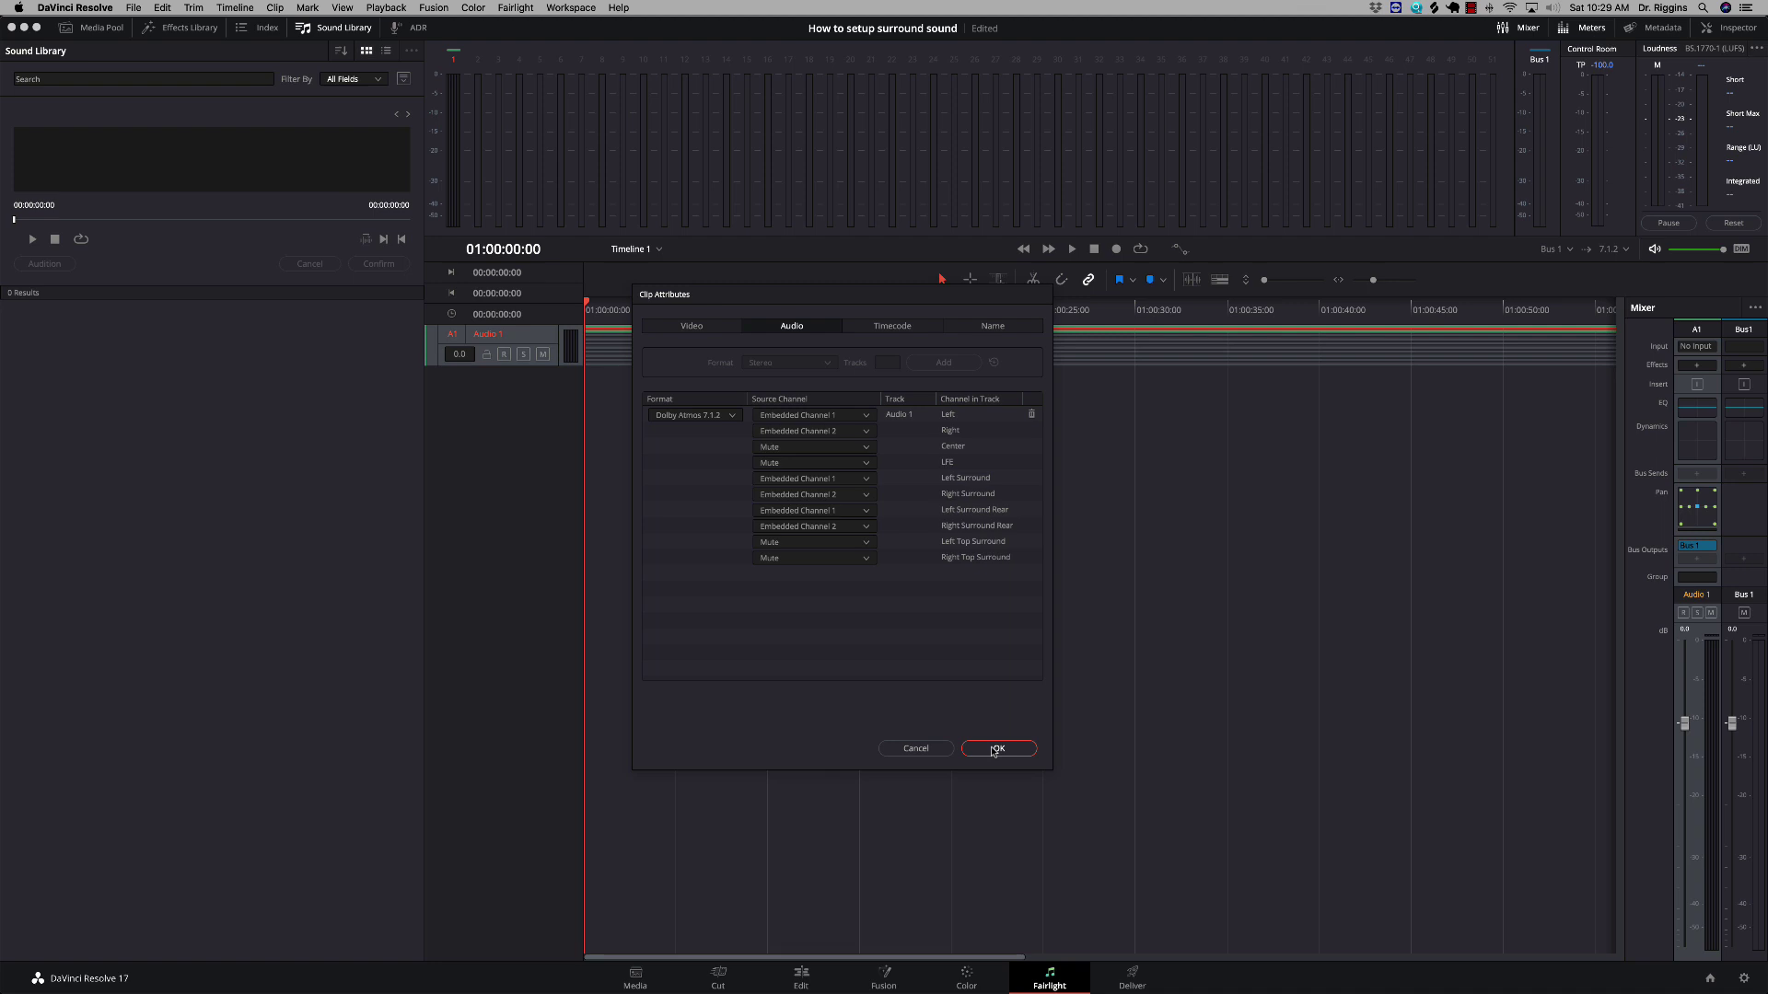
- Apply the clip's channel mapping and show the Fairlight menu's audio setup commands
click(992, 748)
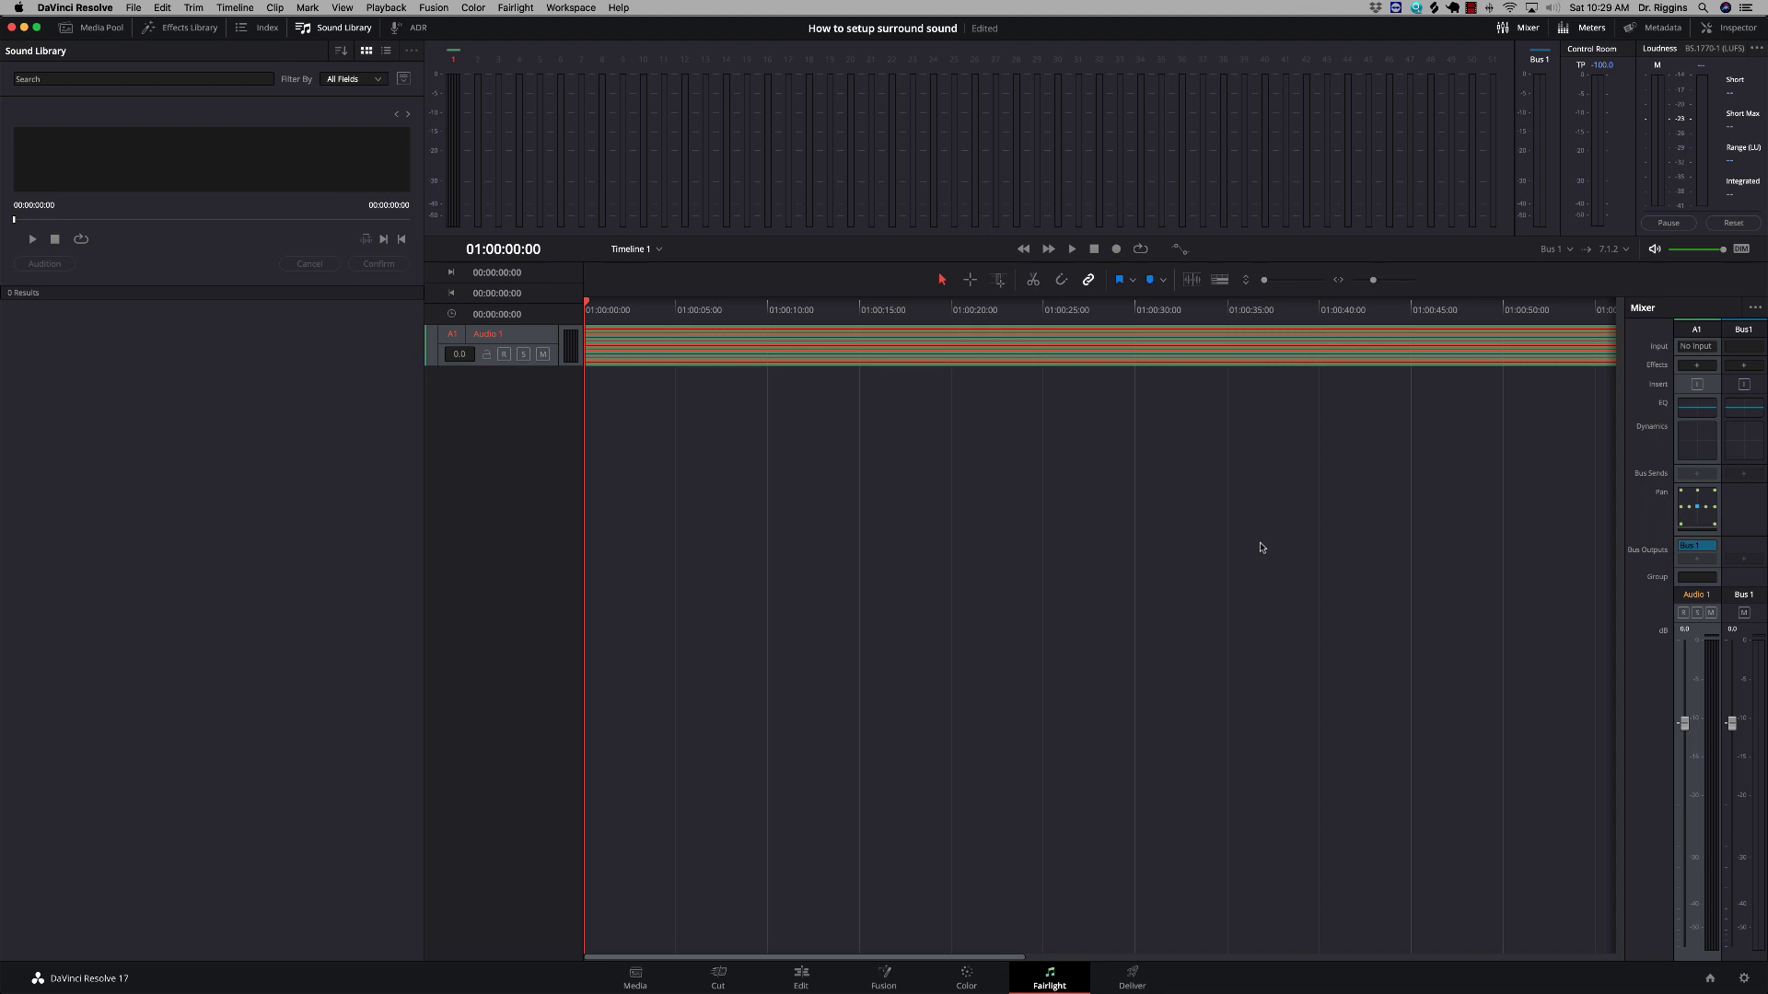
click(516, 8)
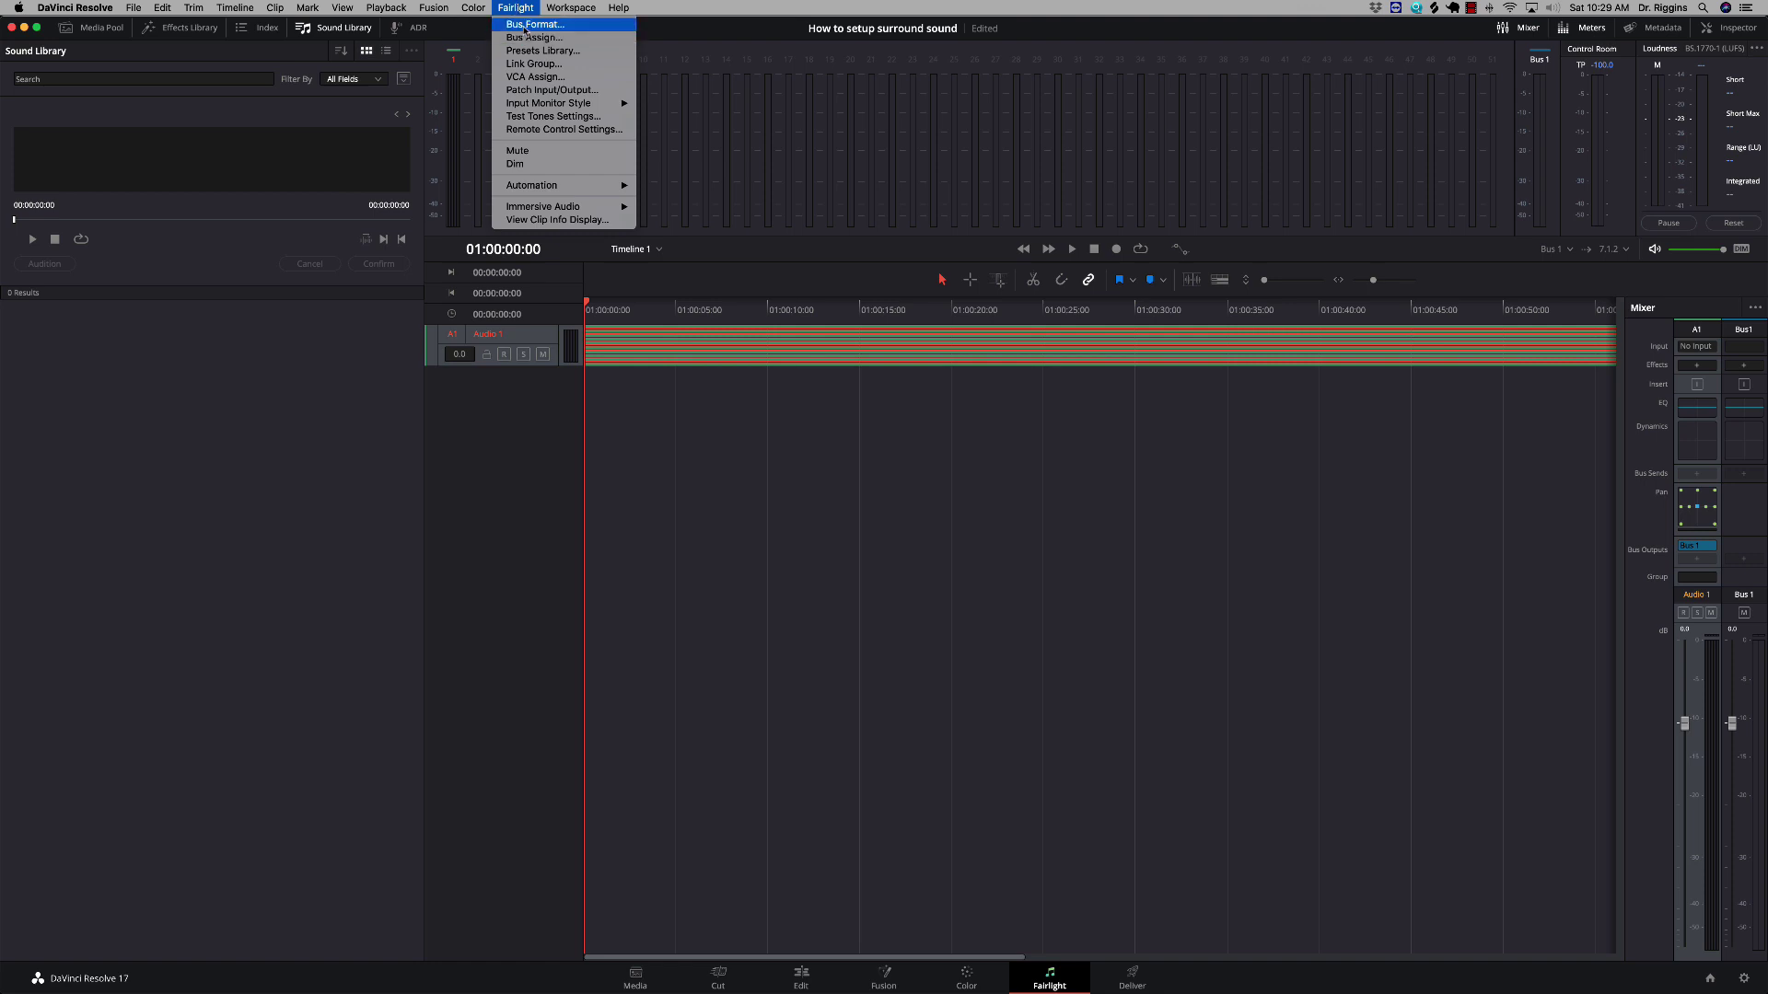
- Set Bus 1's format to Dolby Atmos 7.1.2 in Bus Format
click(525, 26)
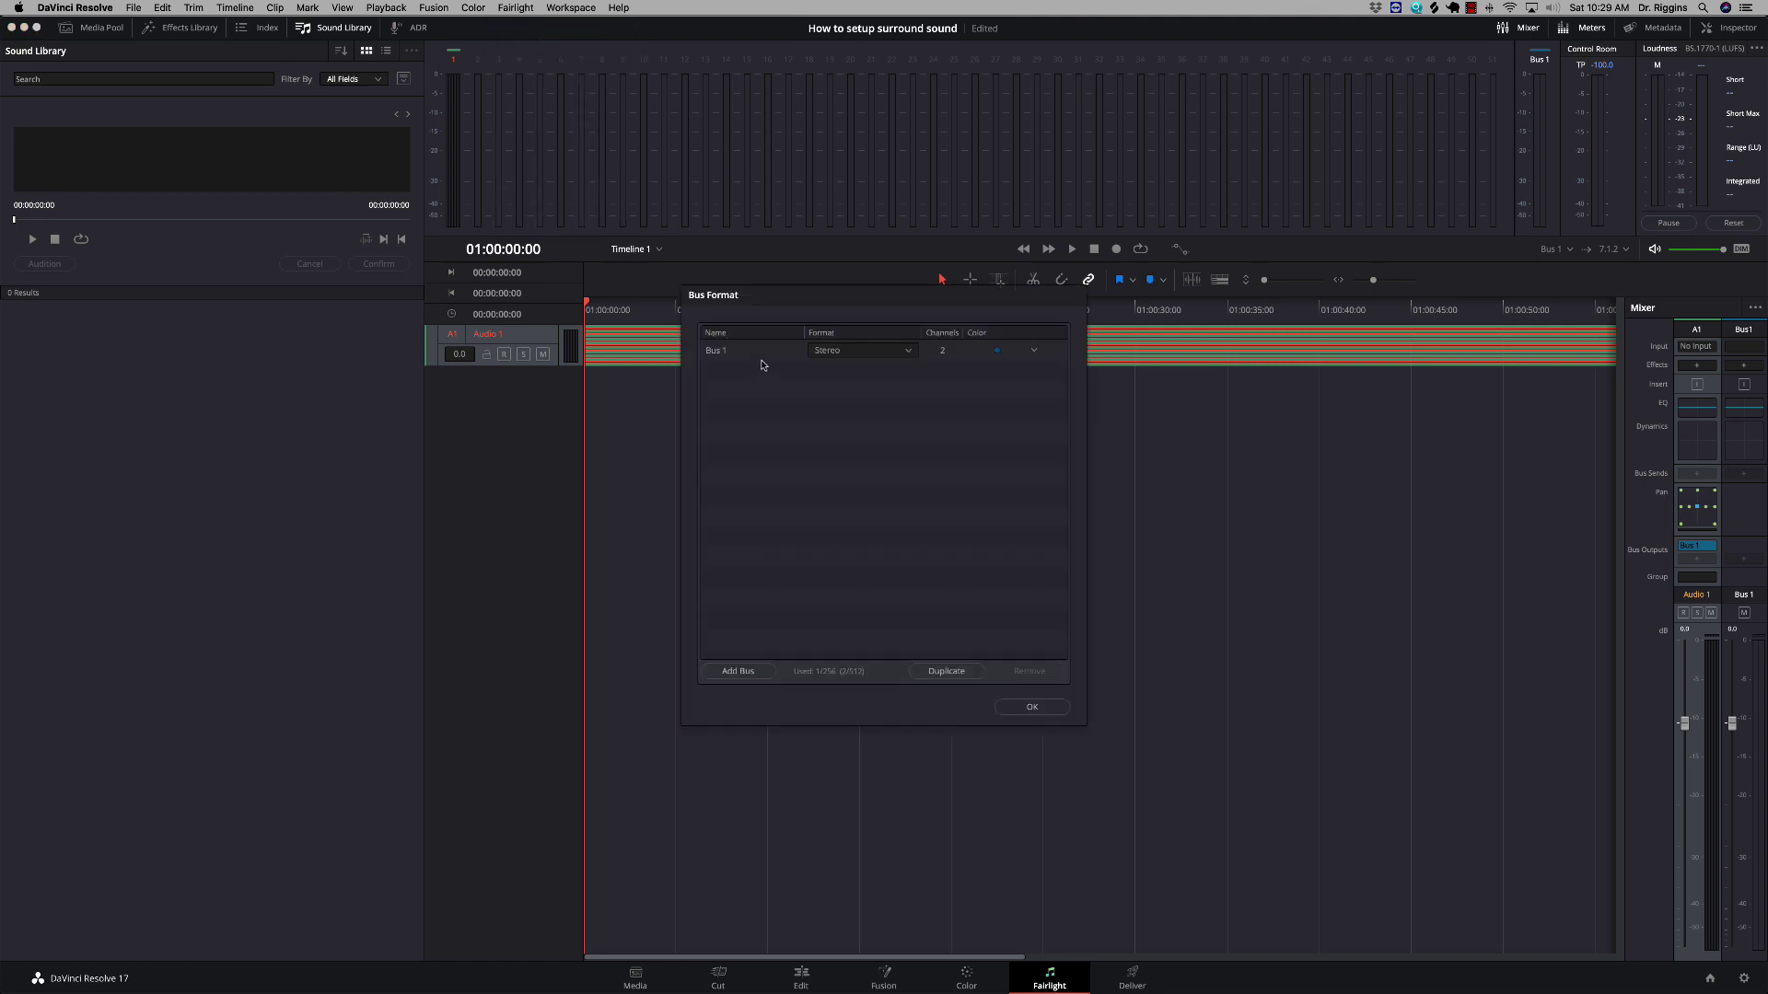
click(904, 355)
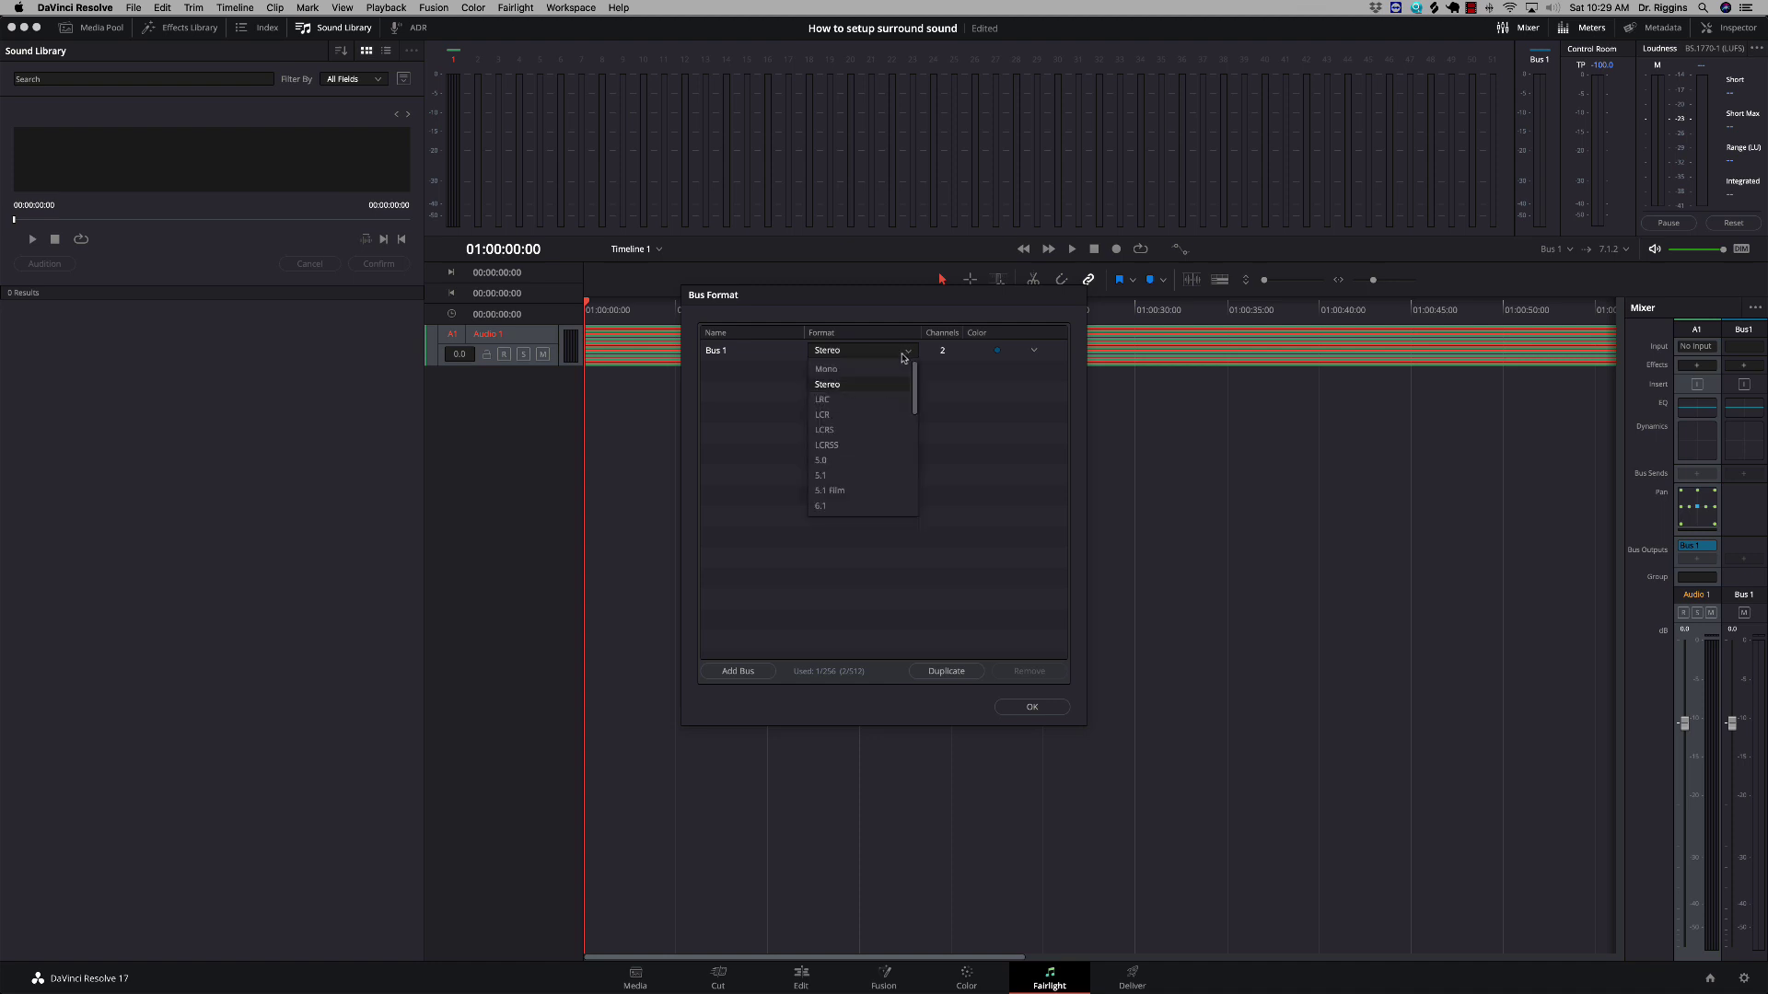
scroll(886, 471, down, 3)
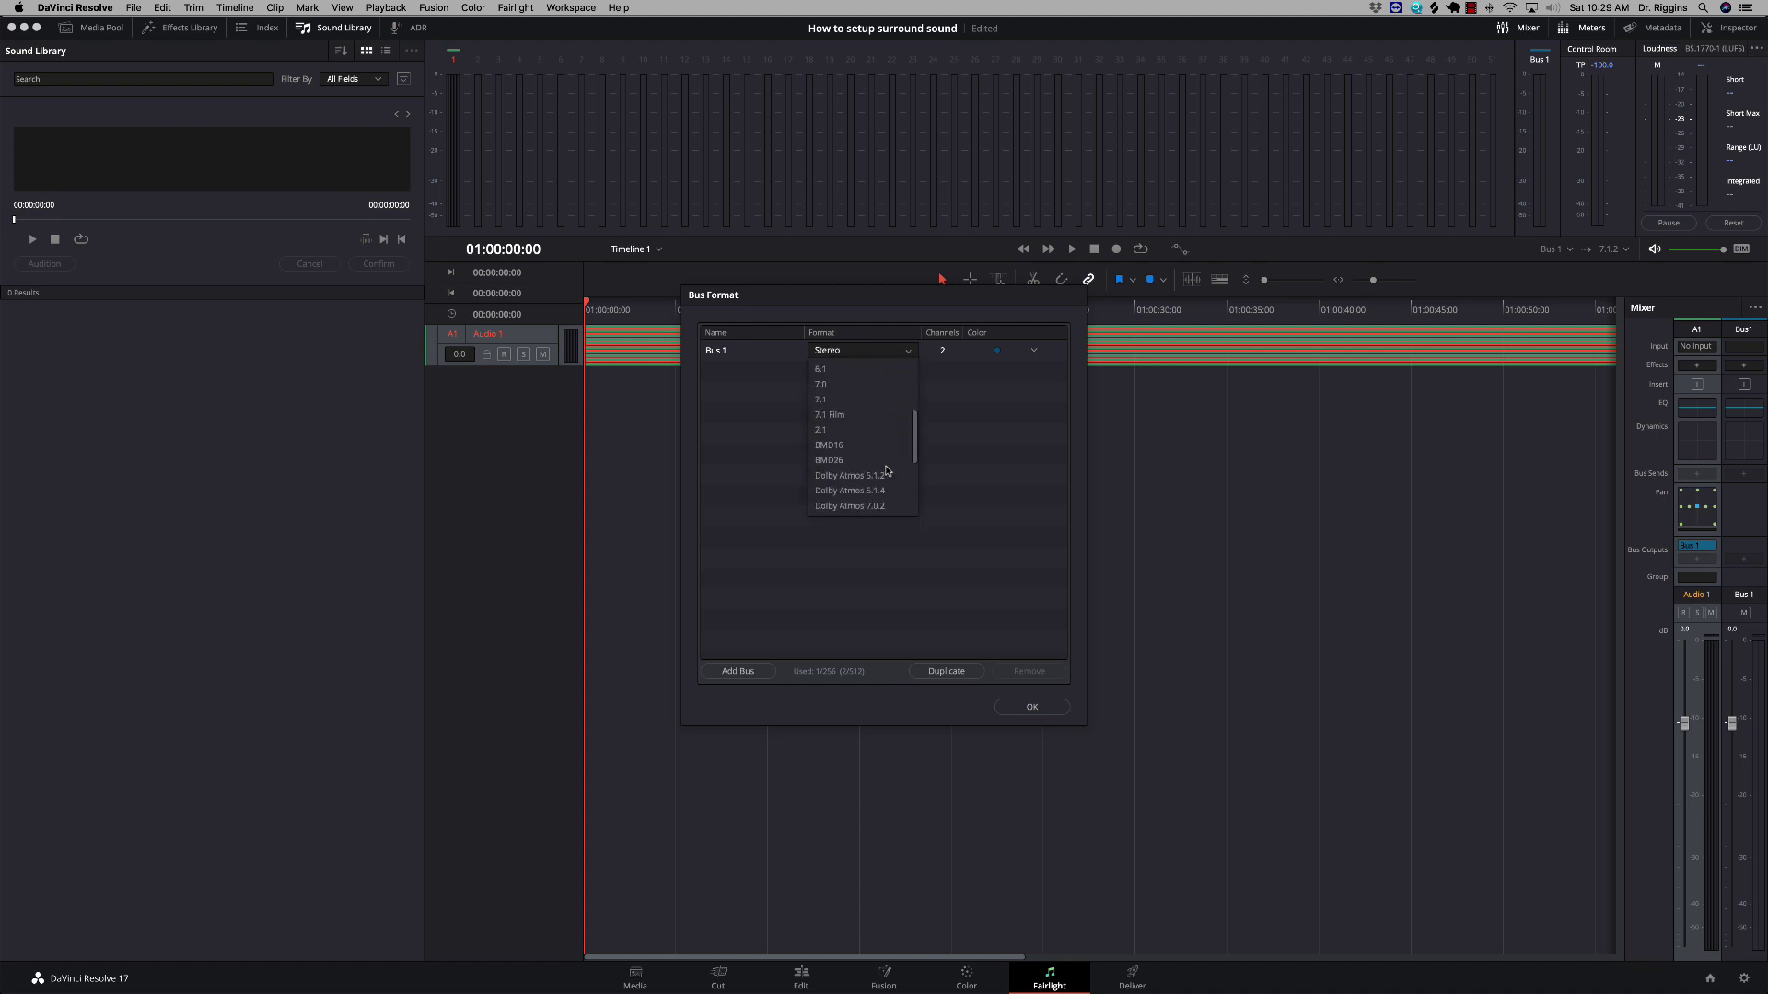
scroll(886, 471, down, 2)
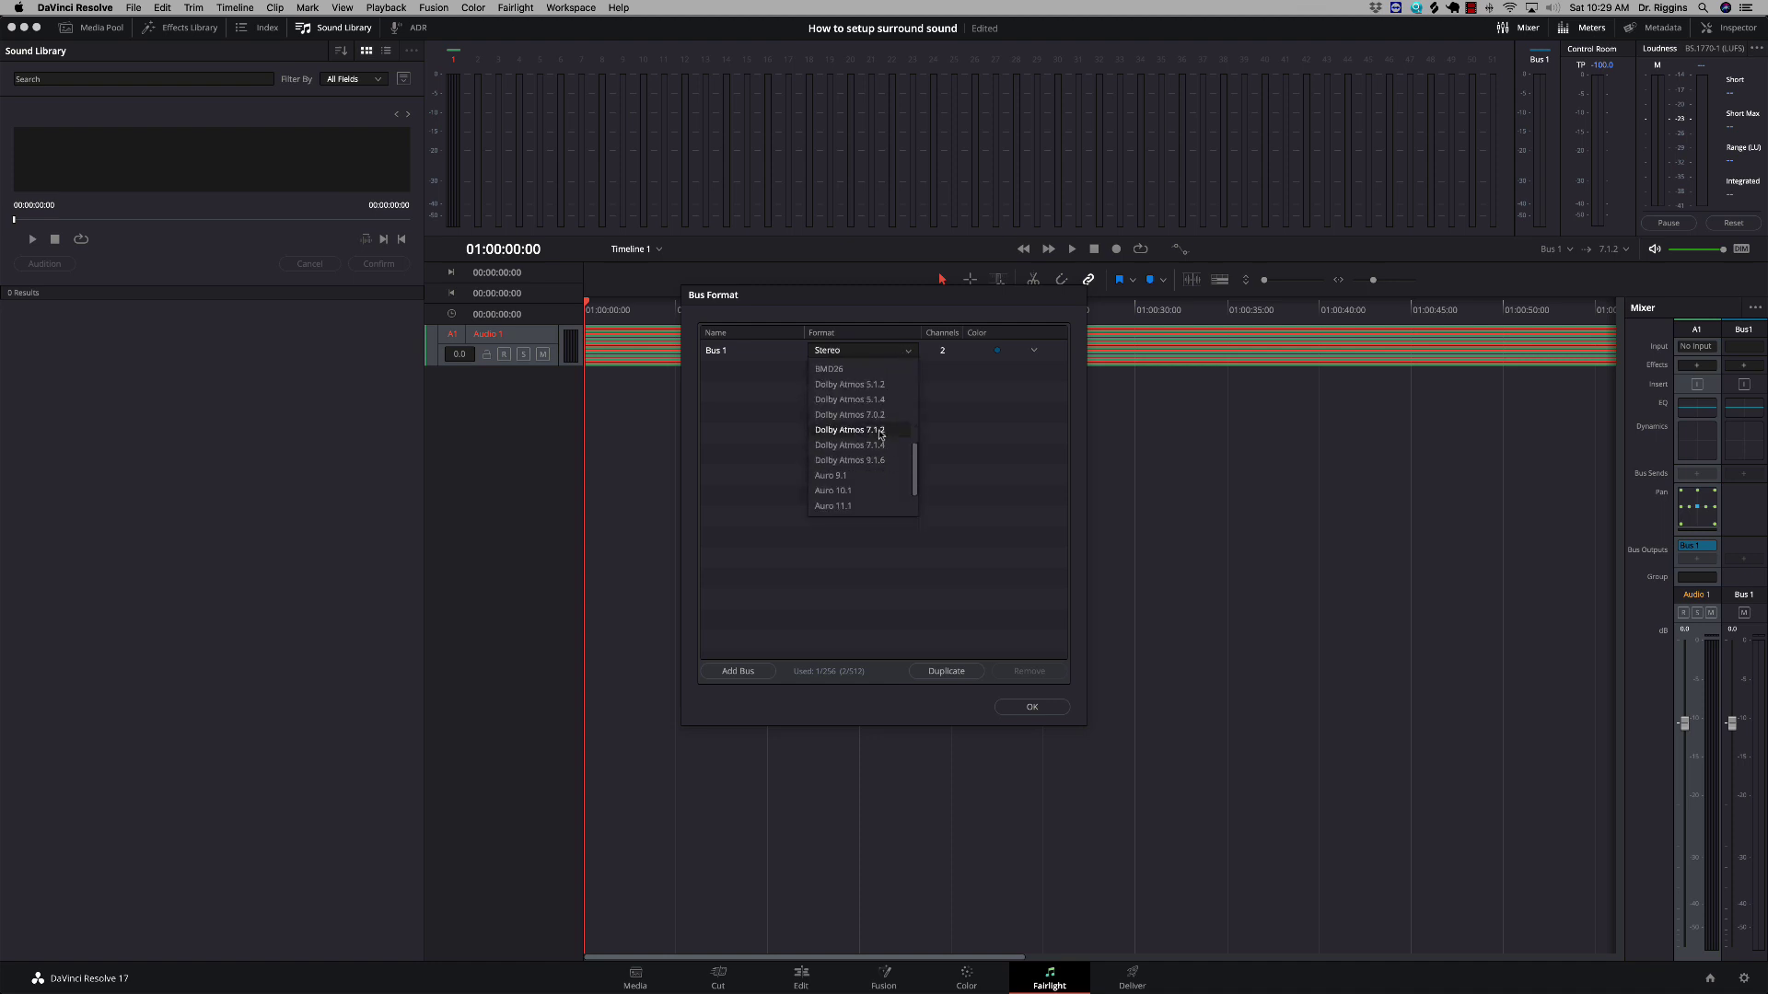
click(879, 433)
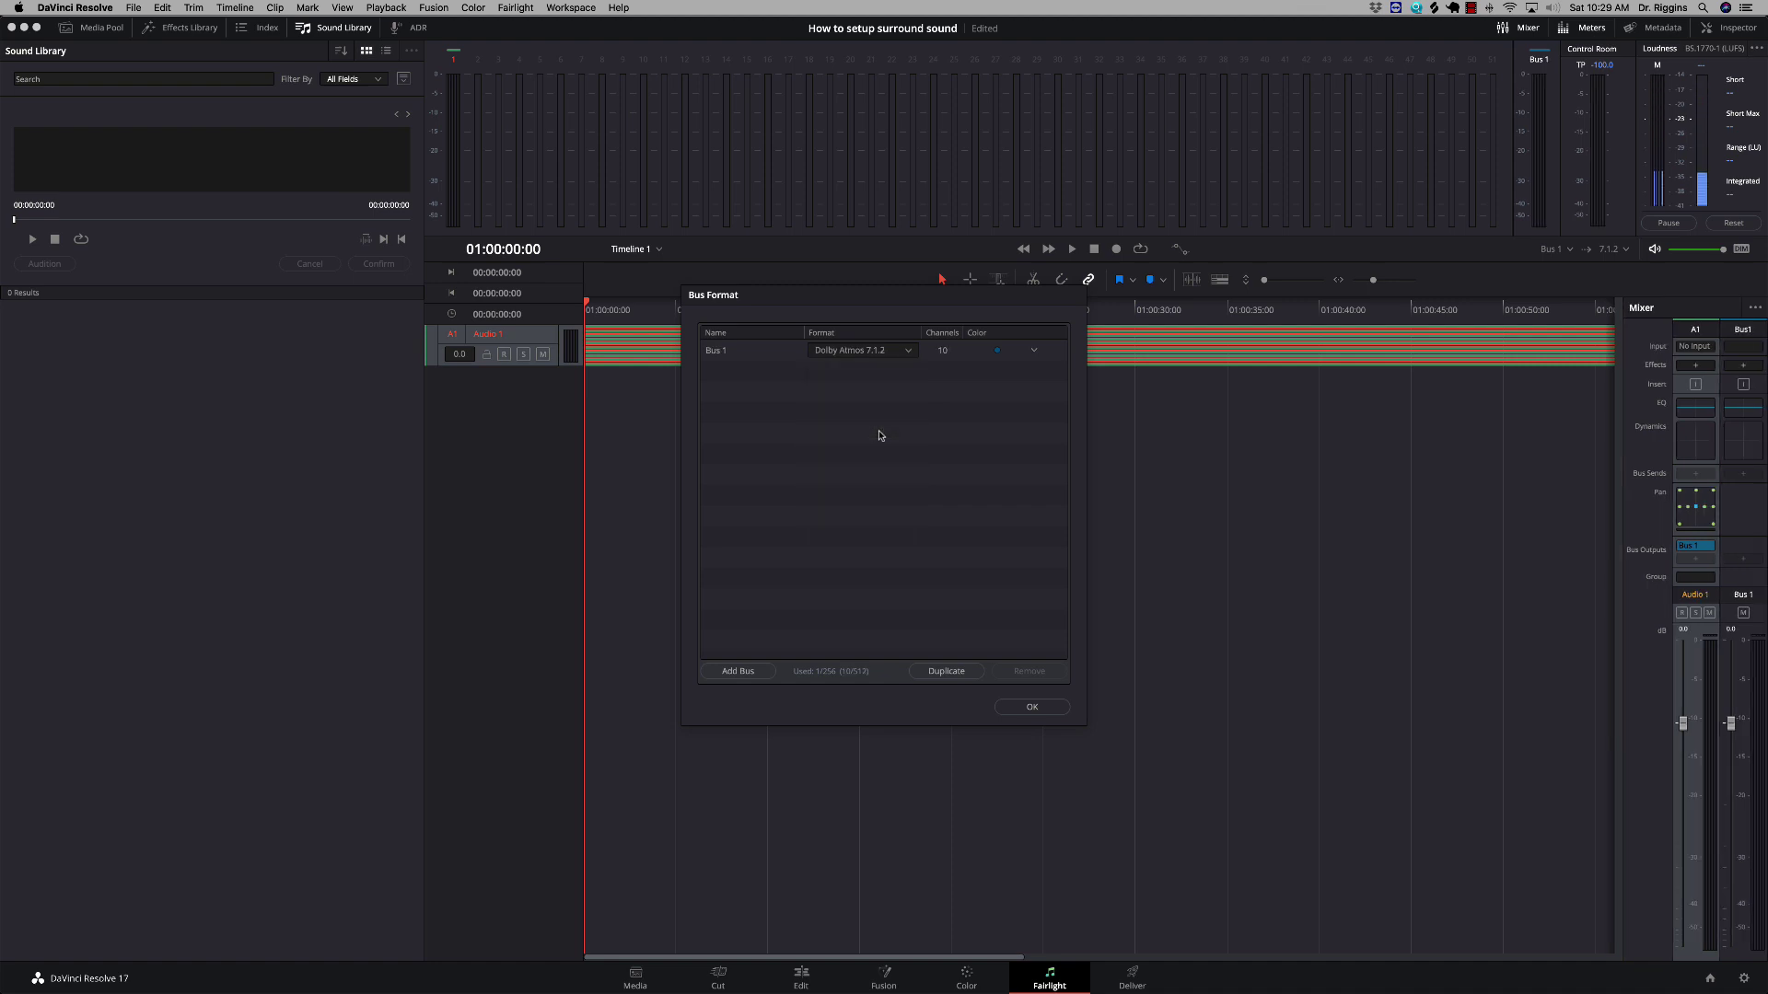
- Add Bus 2 as 5.1 and Bus 3 as Stereo, then apply the bus setup
click(732, 672)
click(900, 371)
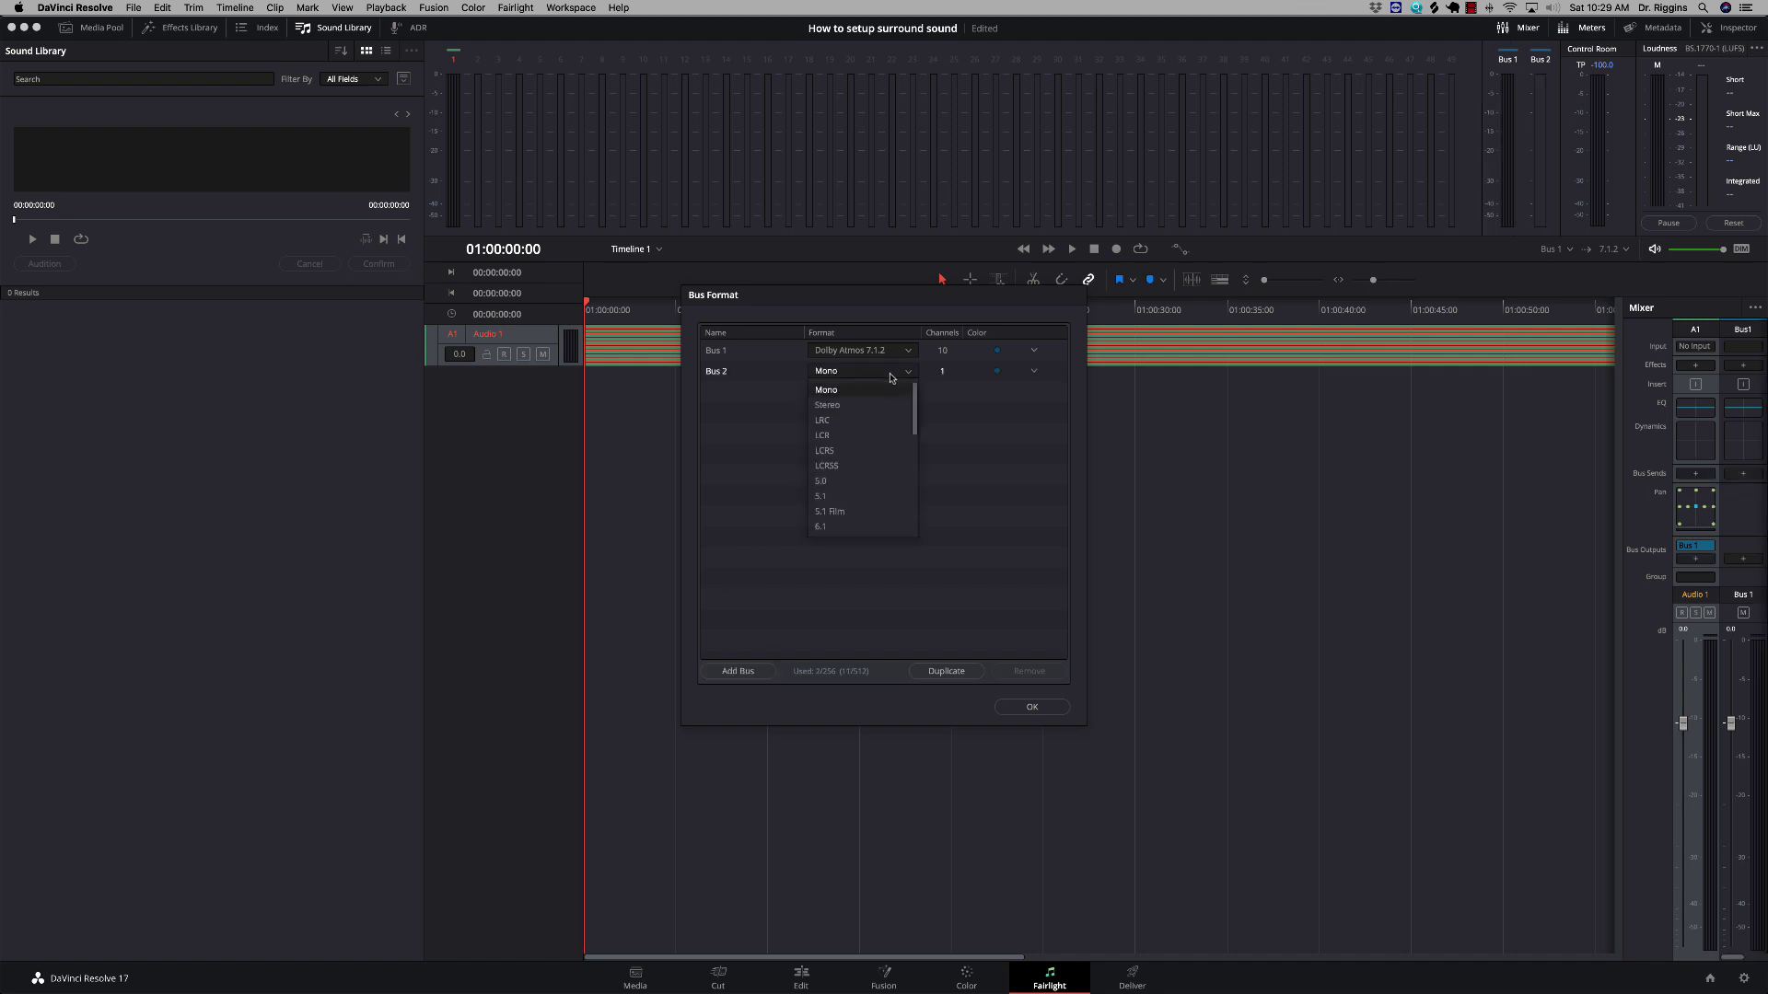
click(829, 495)
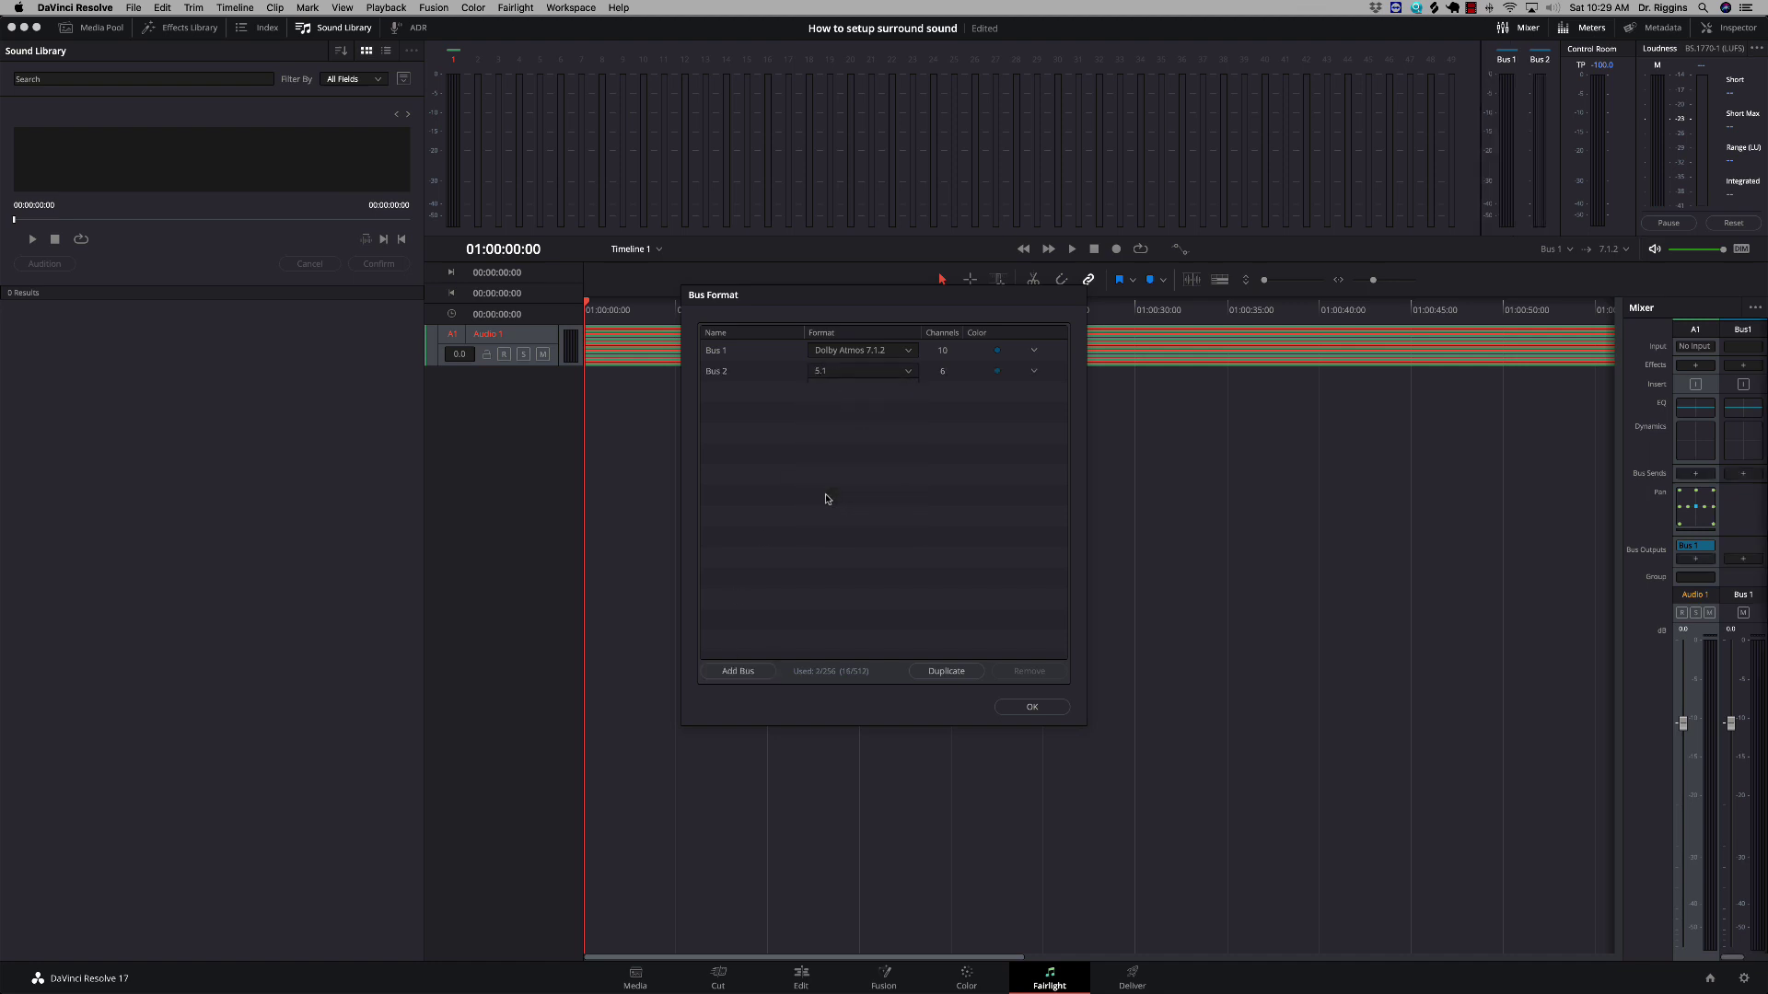
click(735, 672)
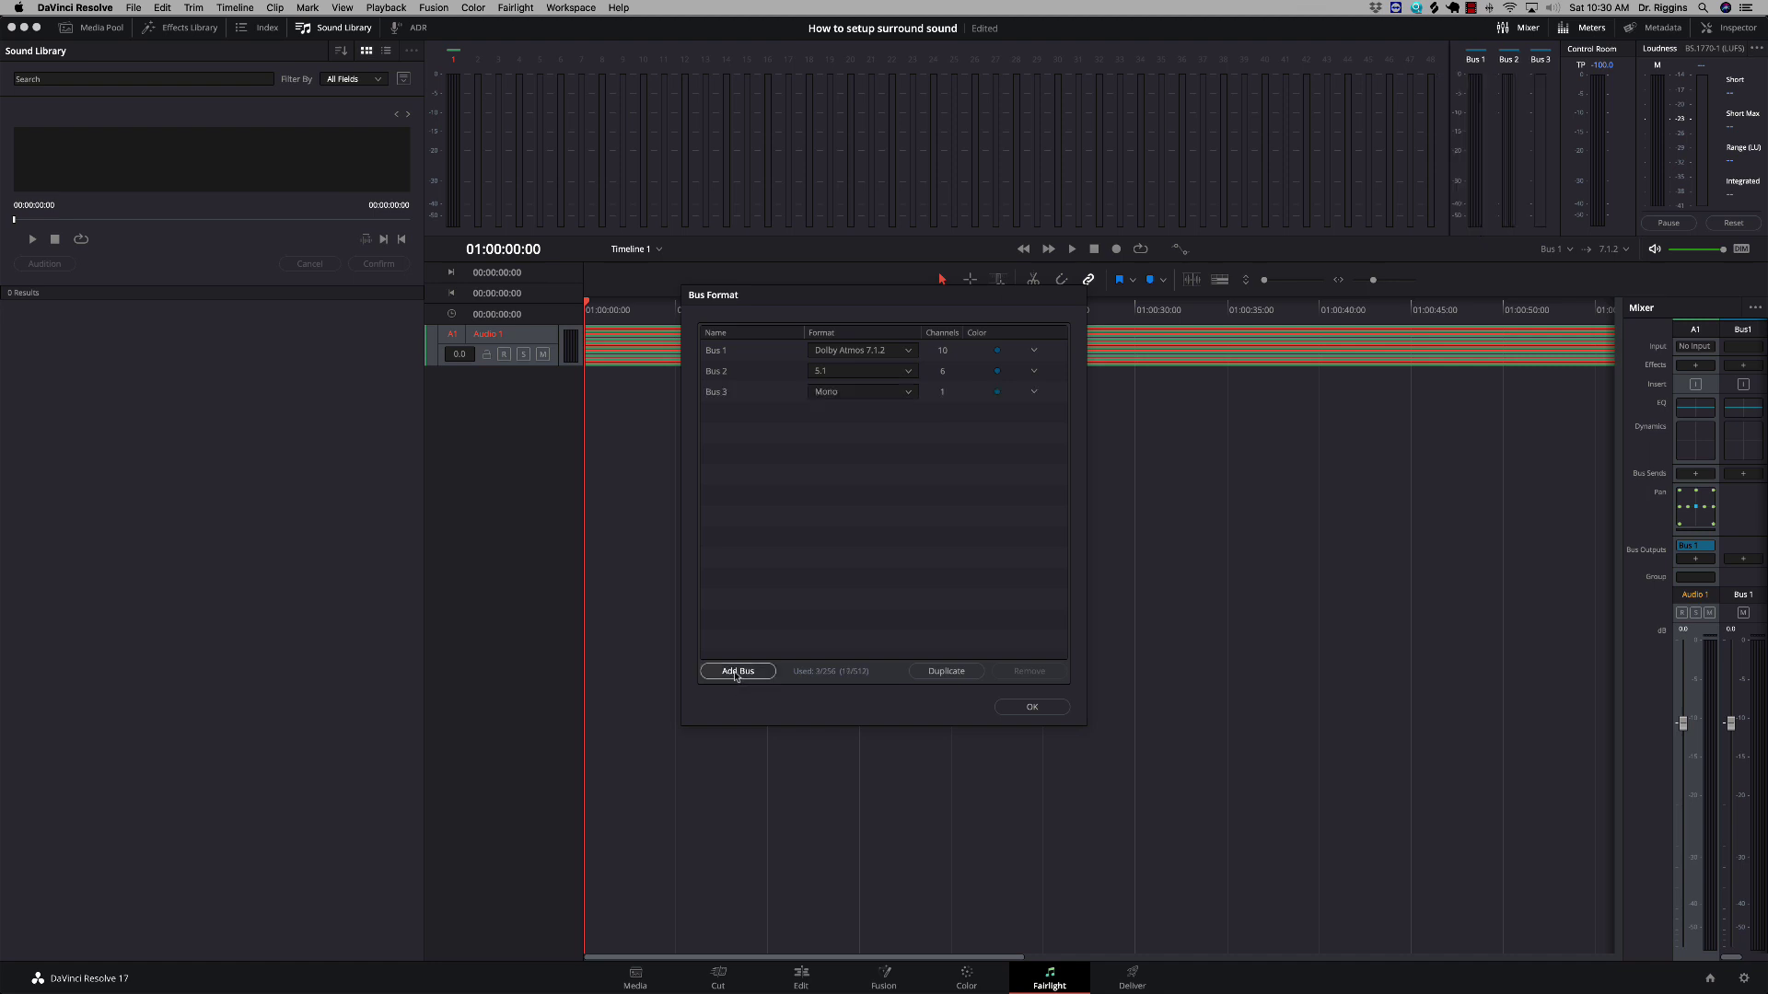
click(886, 393)
click(827, 425)
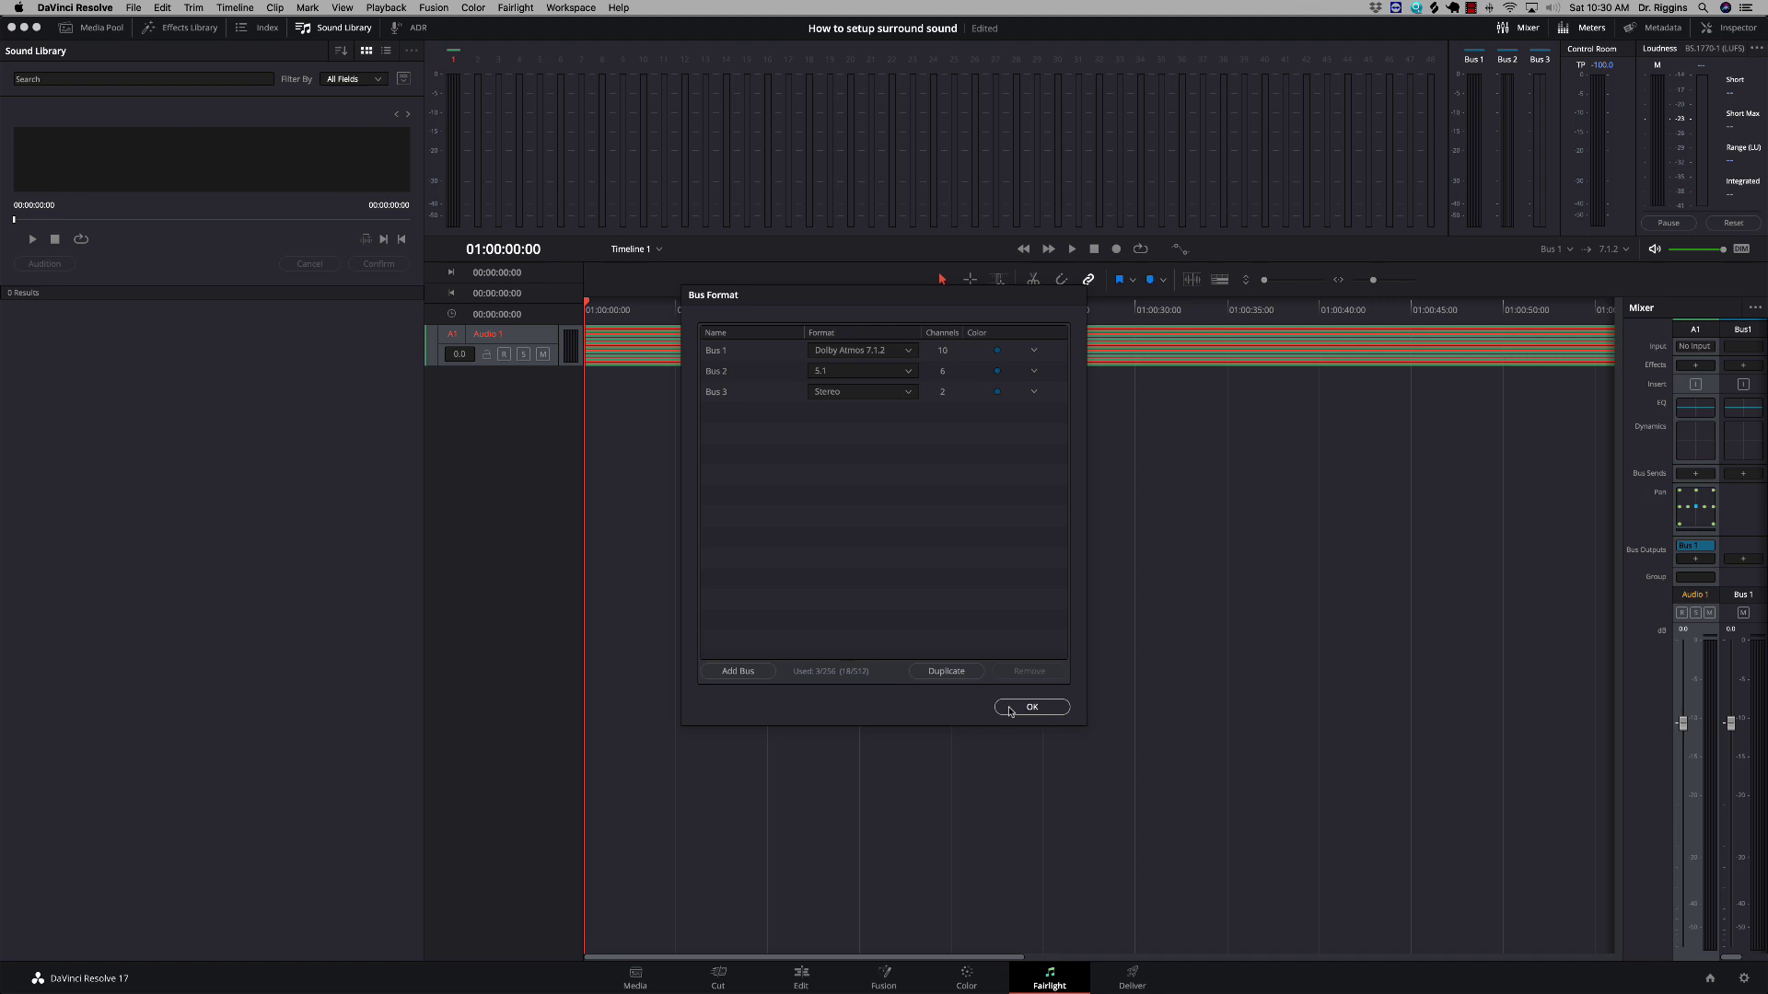
click(1010, 709)
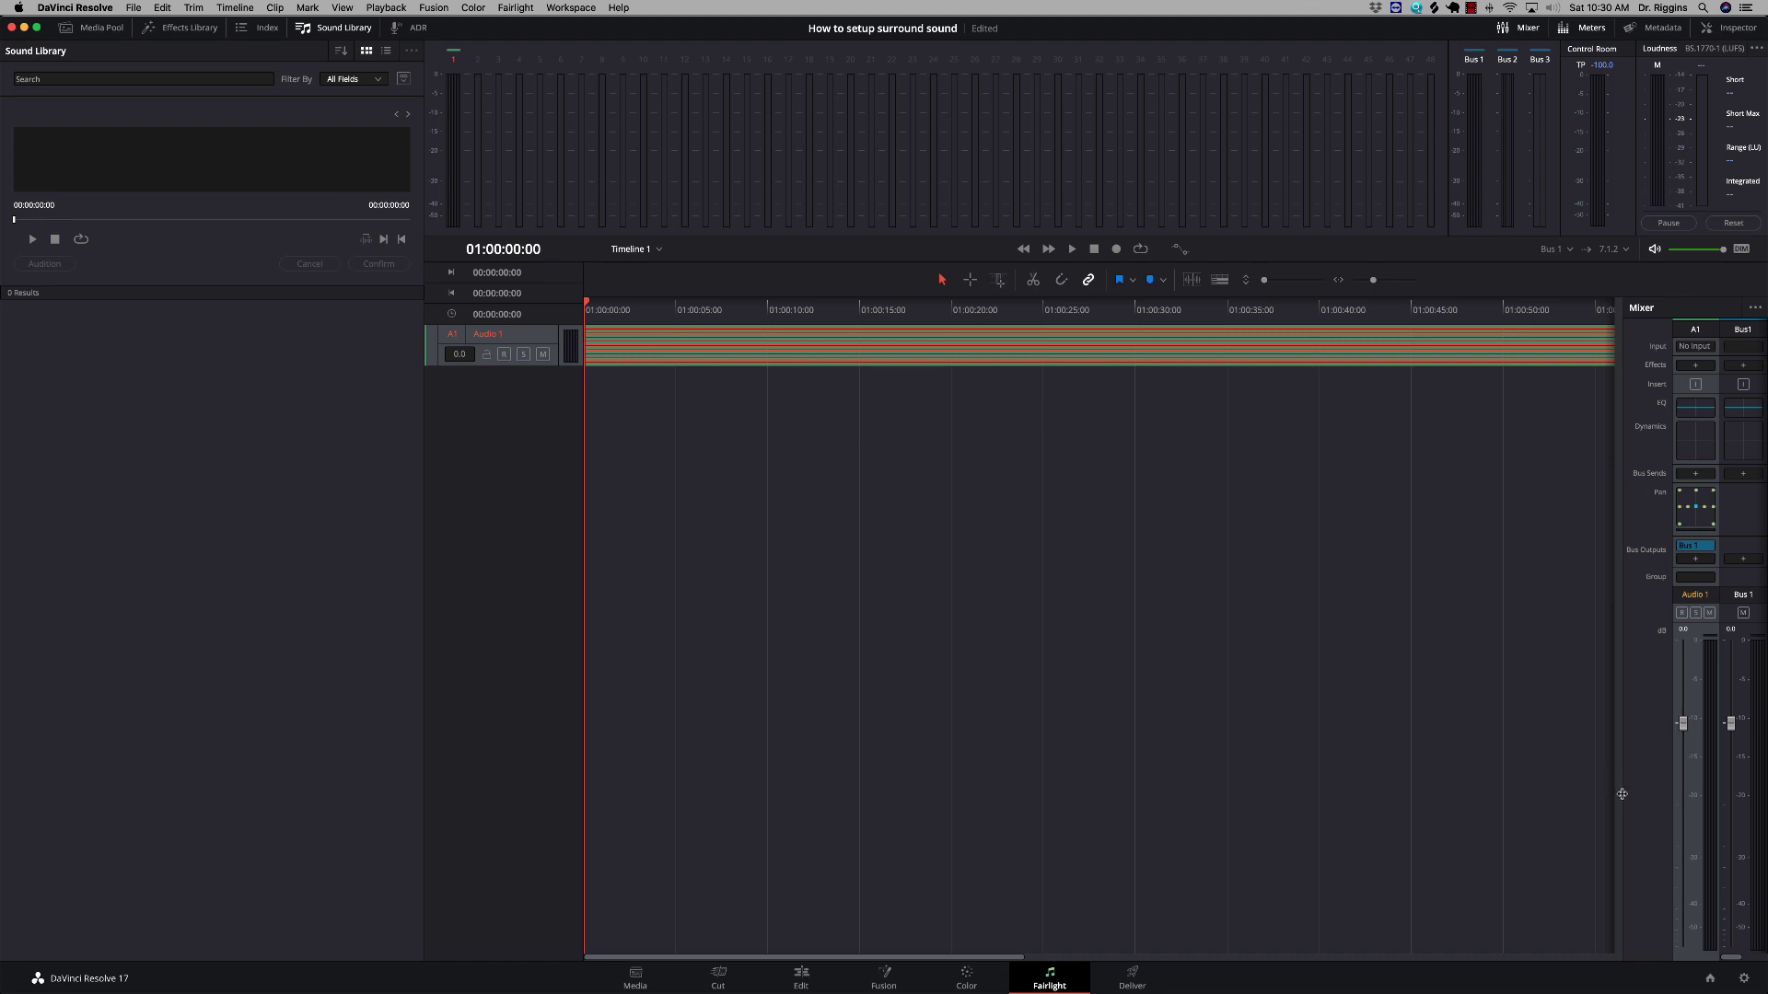
- Widen the mixer to show Bus 1–3, then play and stop Timeline 1 to check levels
drag(1620, 793, 1523, 795)
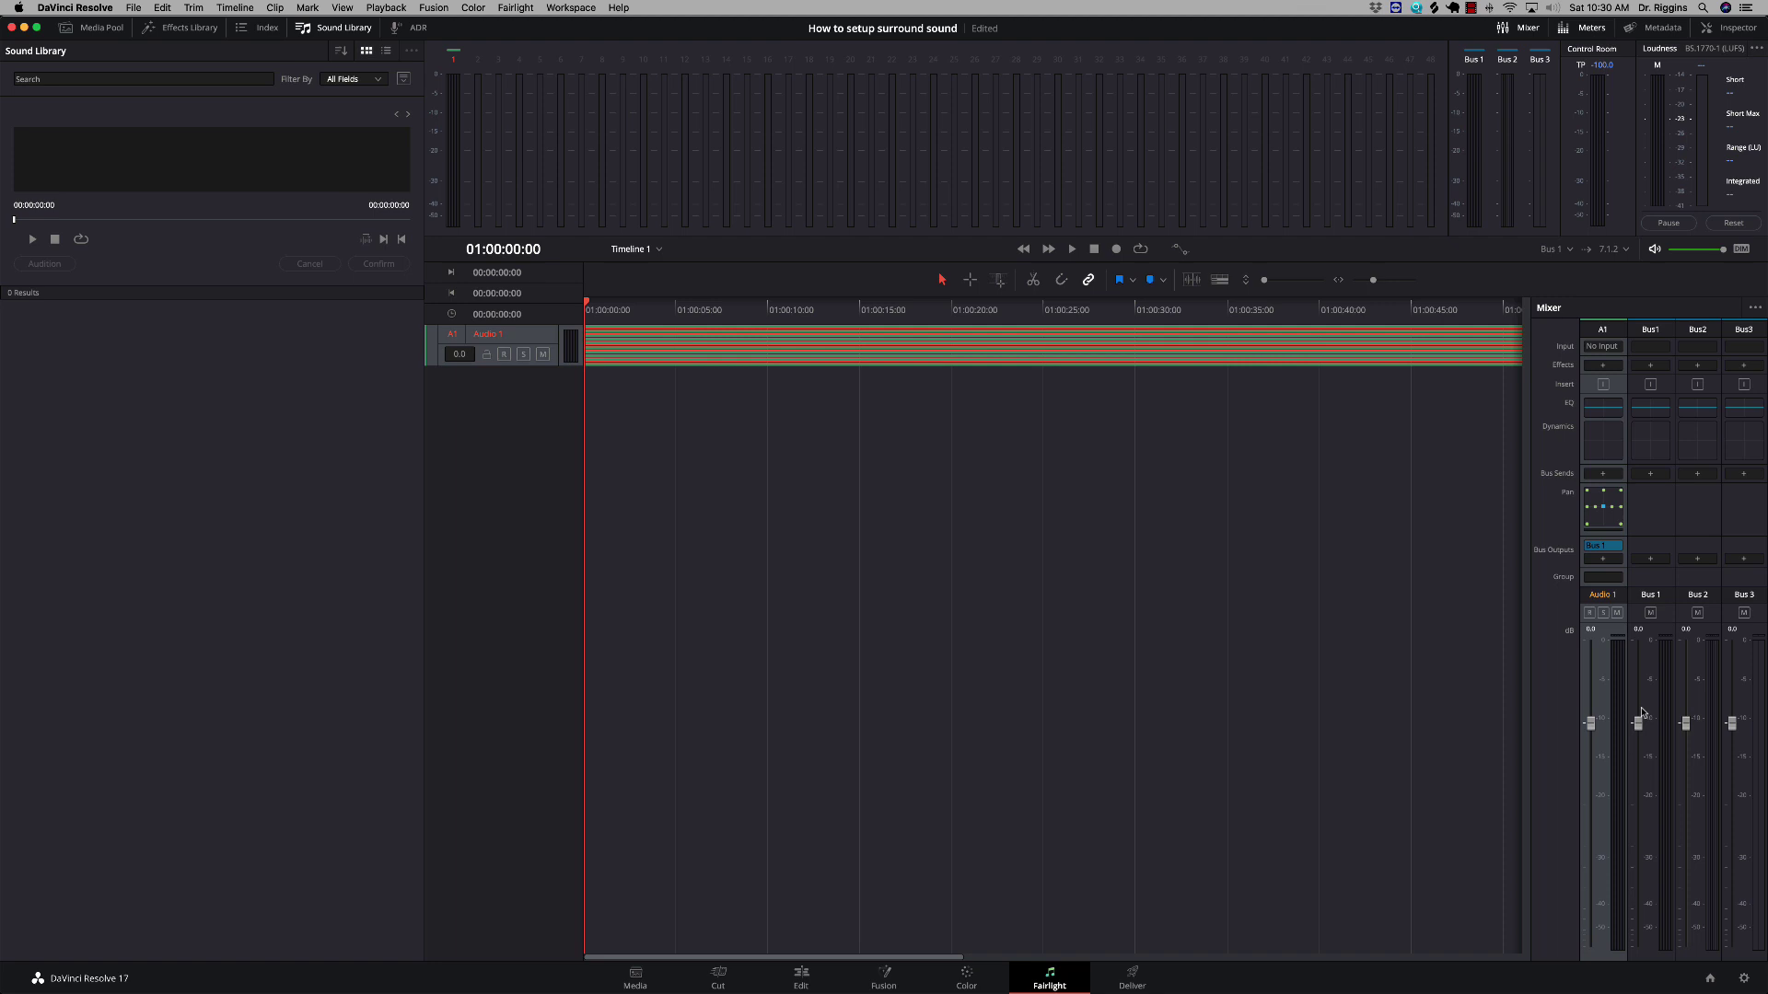
key(space)
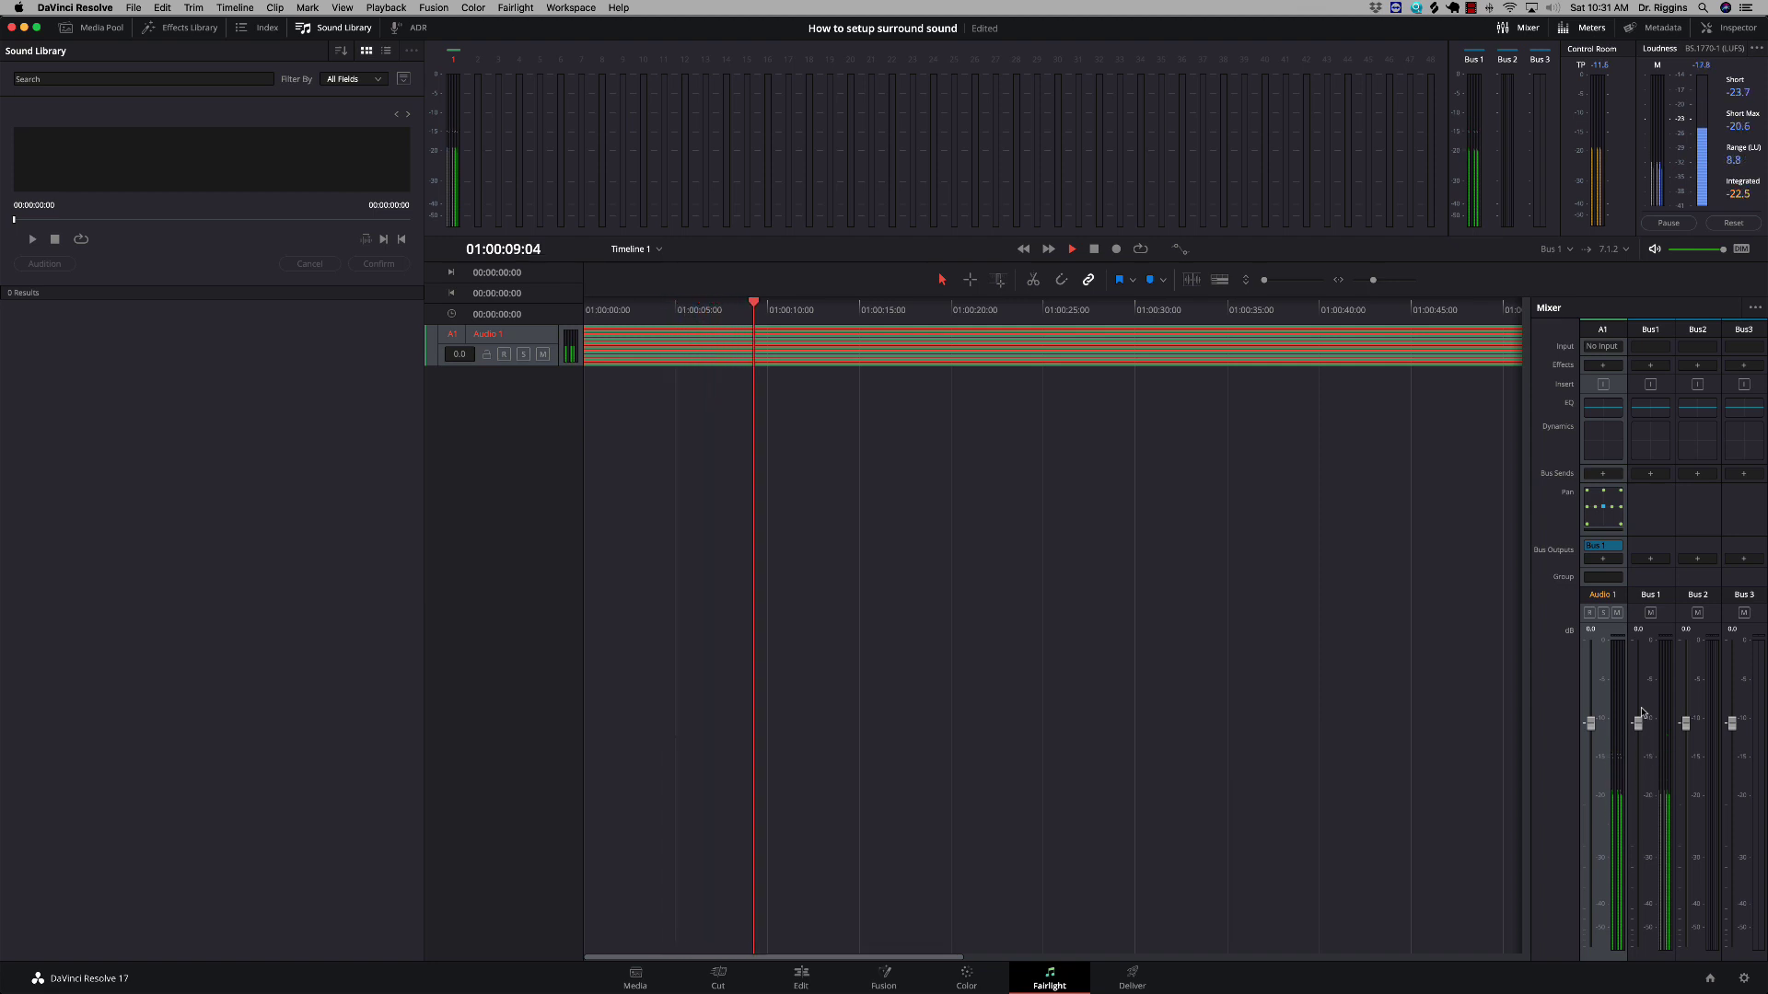
key(space)
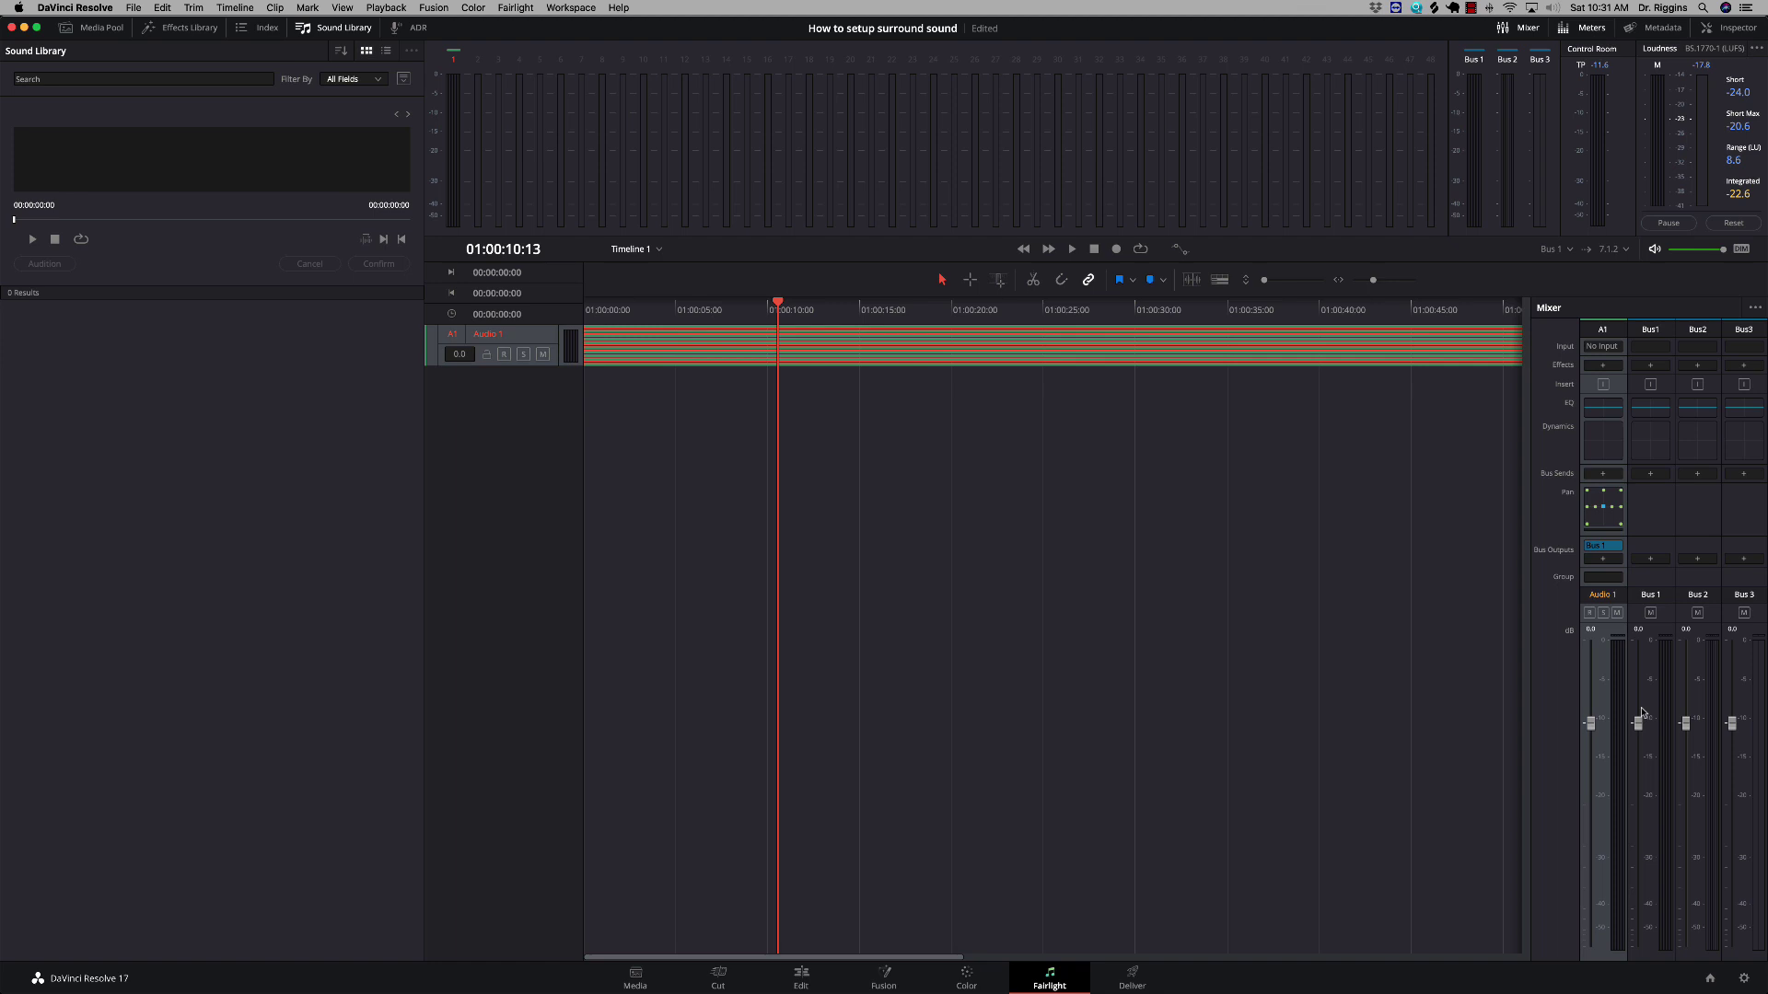
- Open the clip's Clip Attributes and mute the Left and Right channel sources
right_click(871, 355)
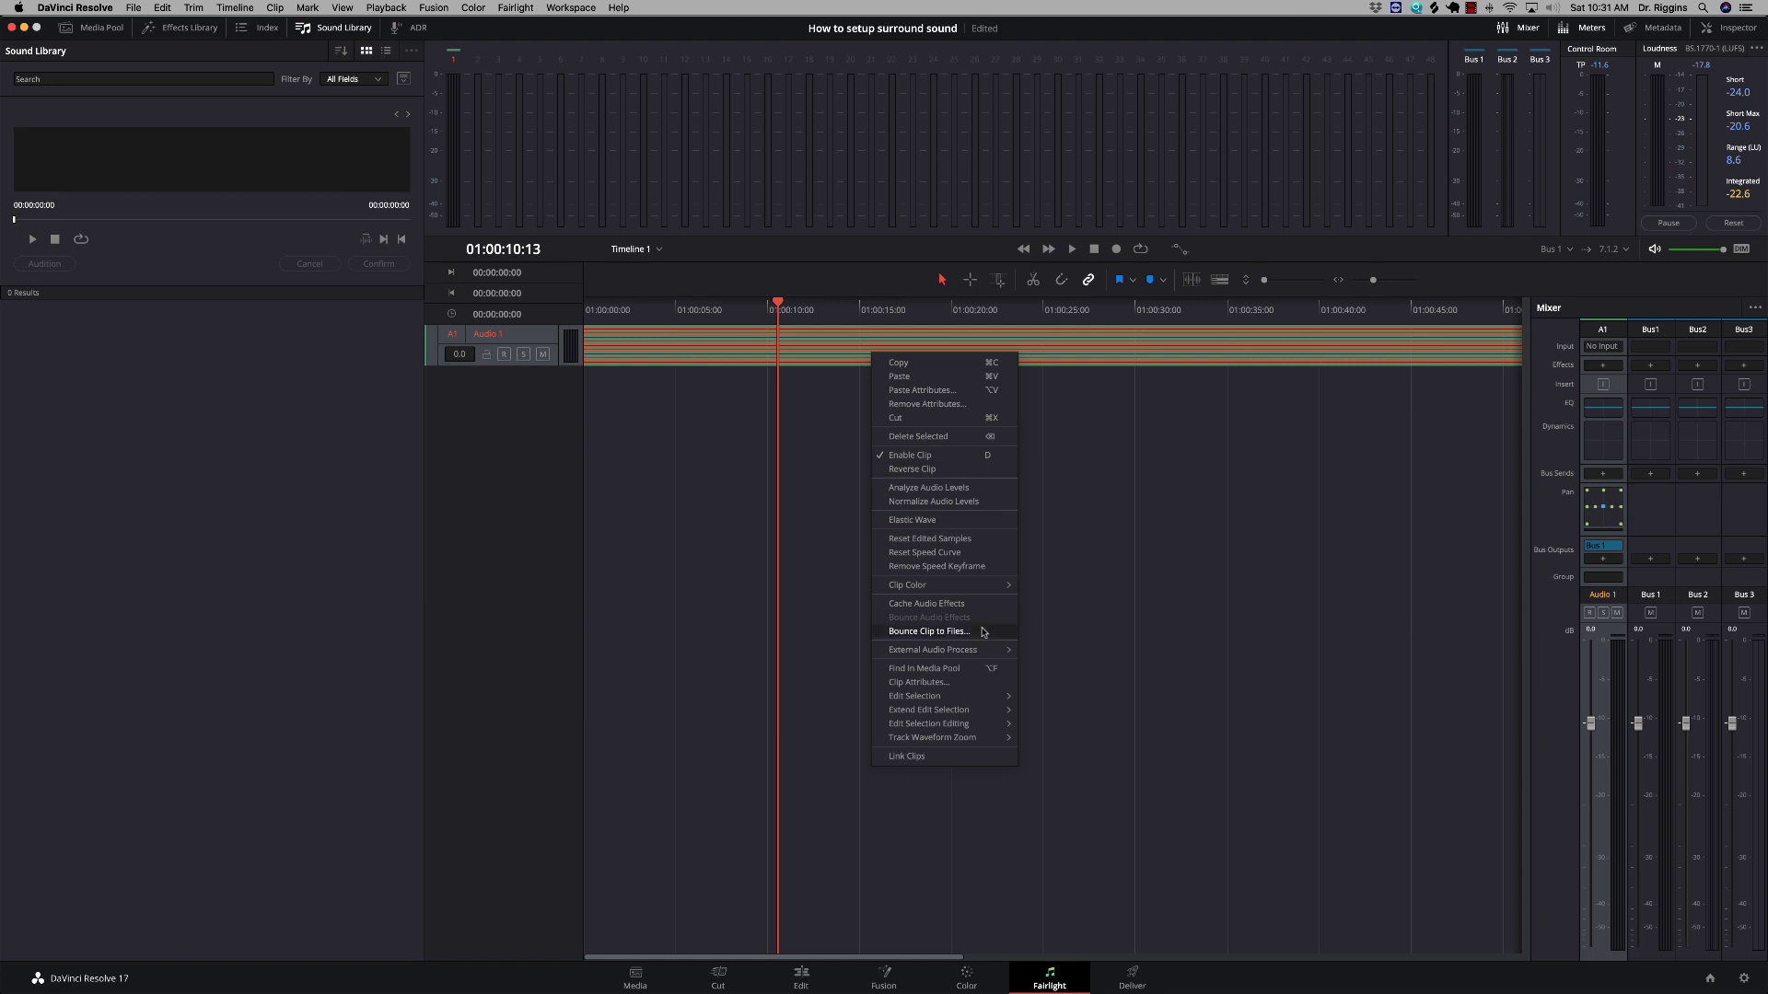
click(930, 682)
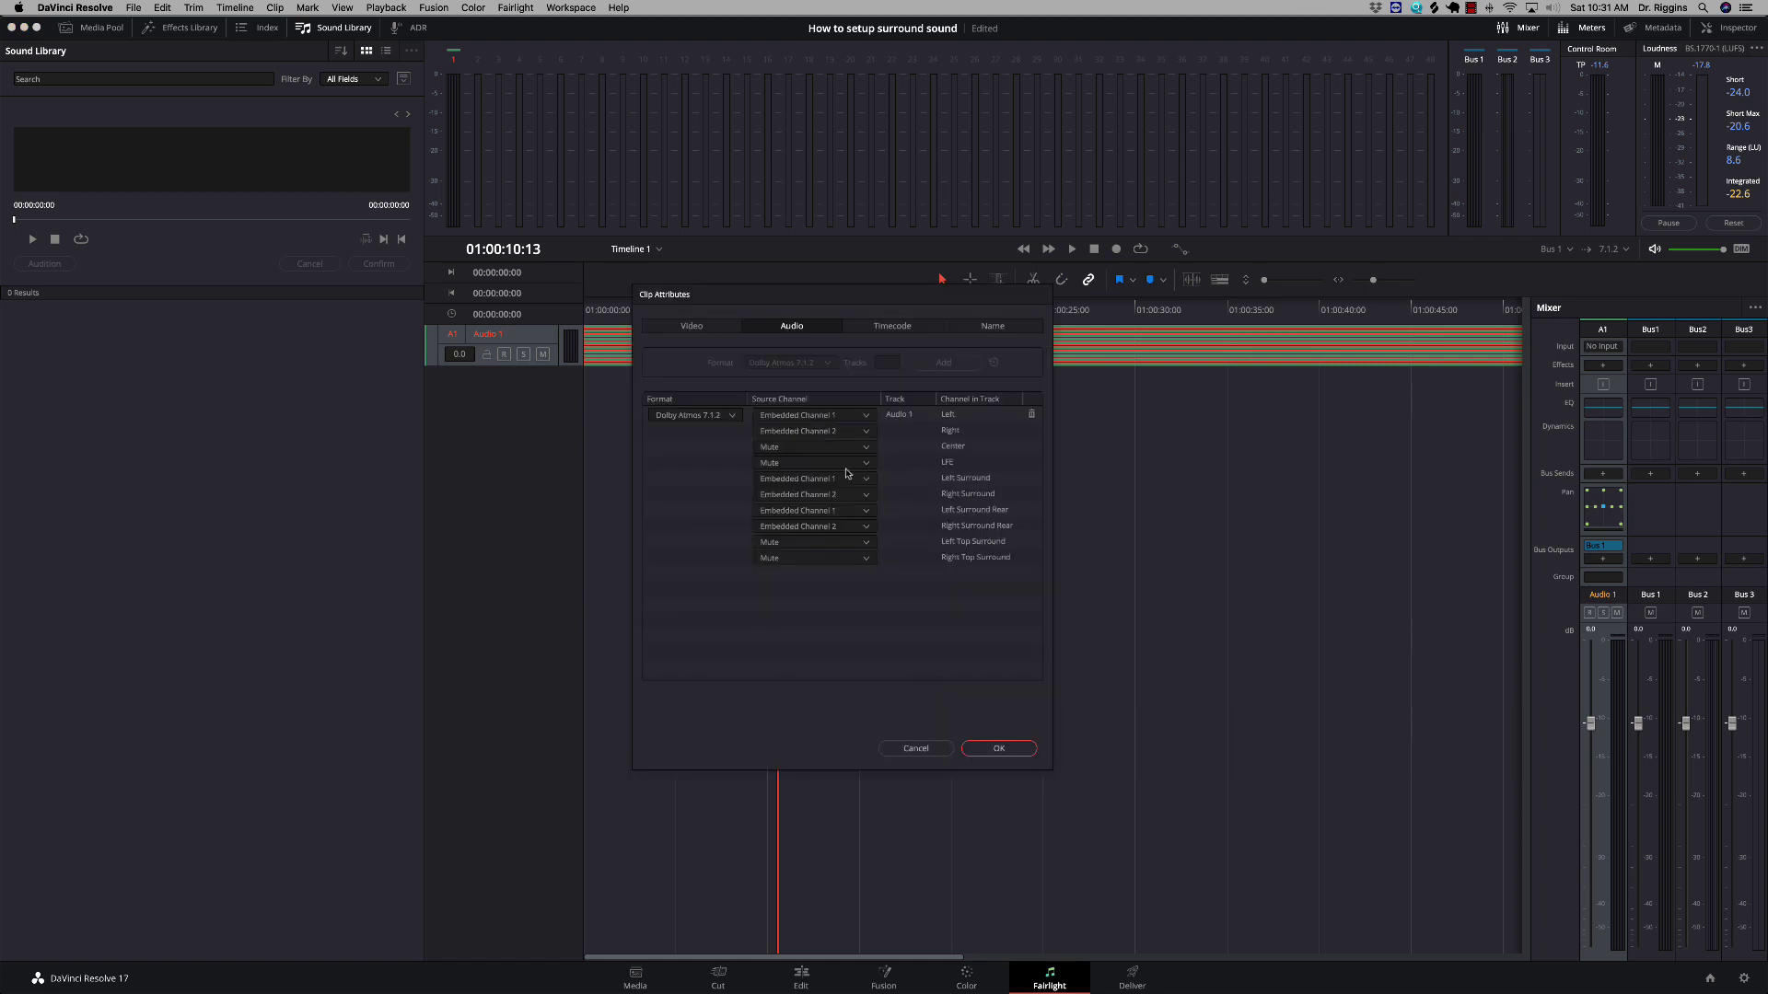
click(866, 417)
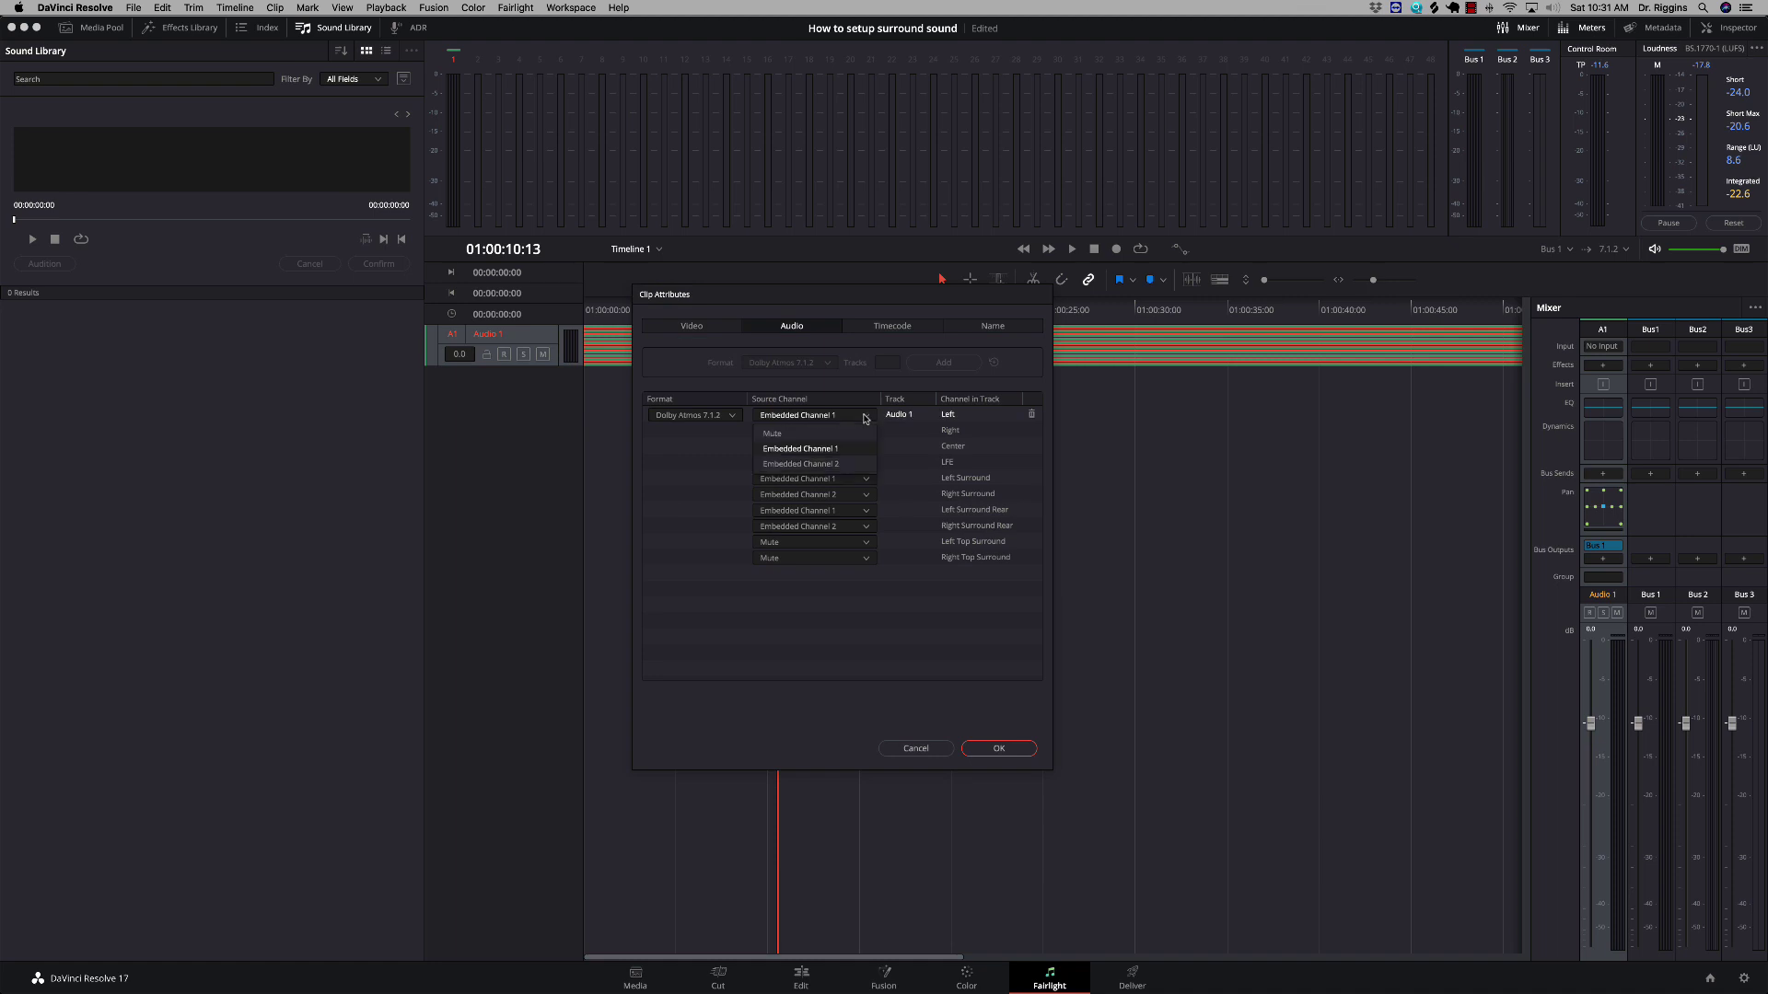
click(865, 432)
click(866, 431)
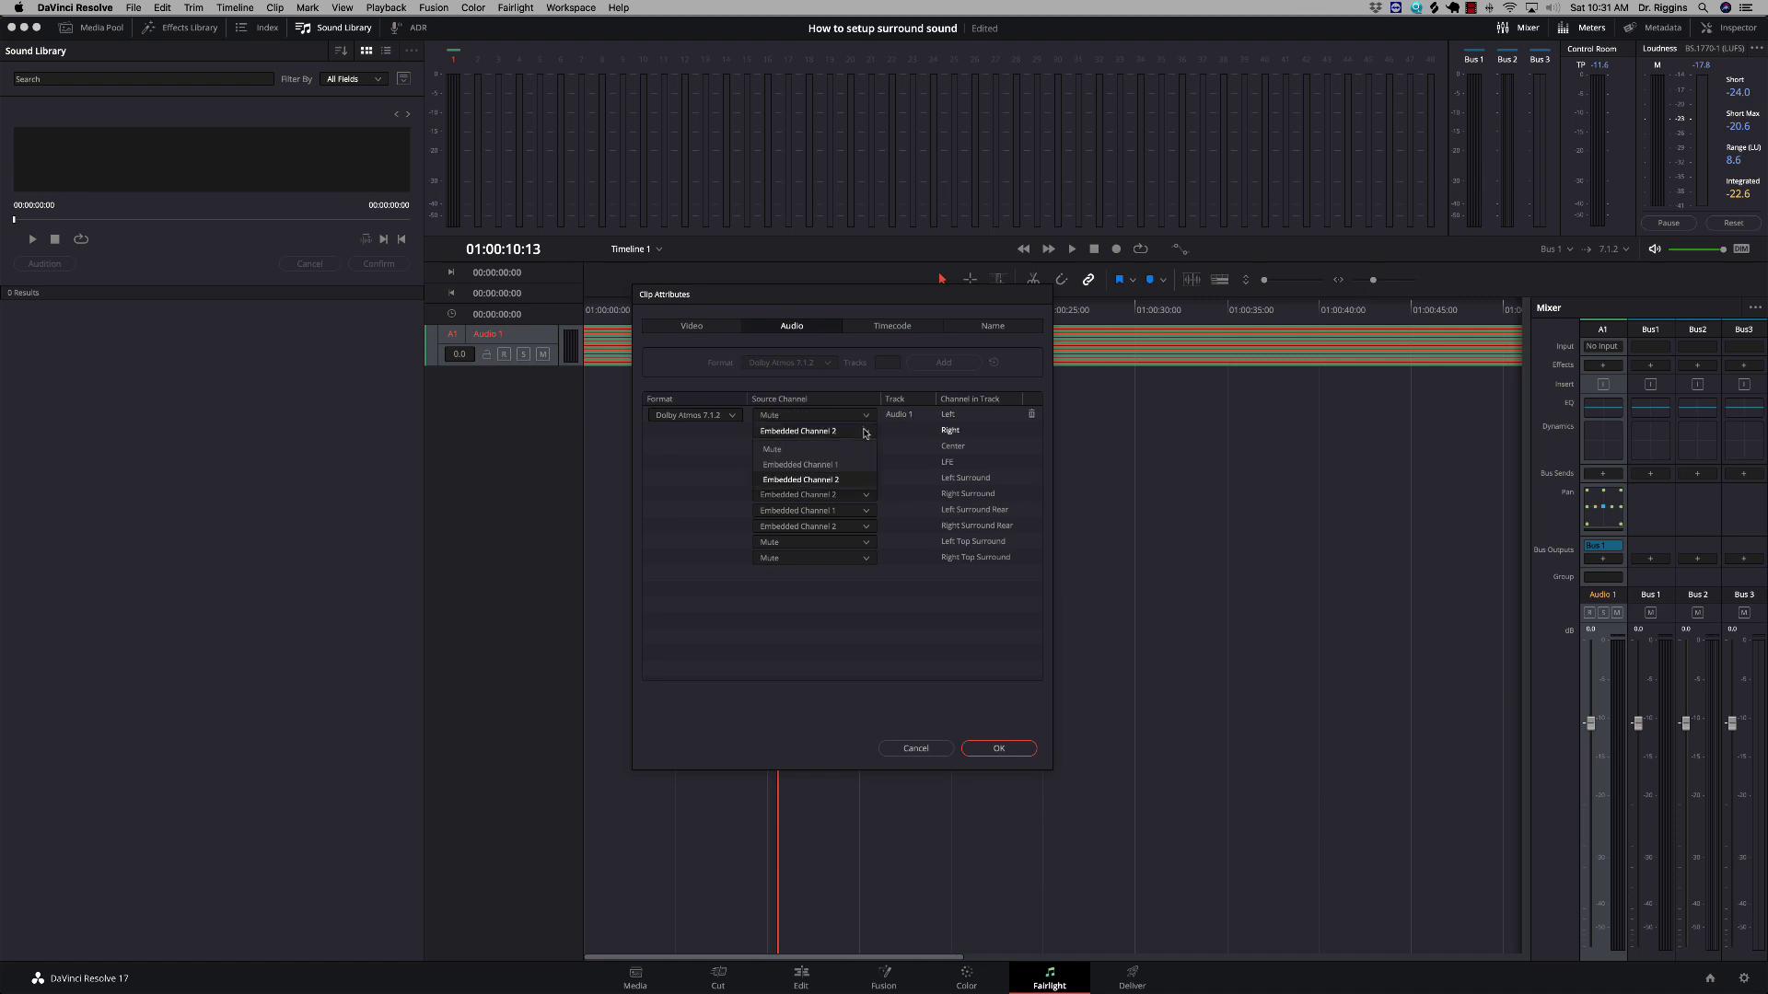
click(772, 449)
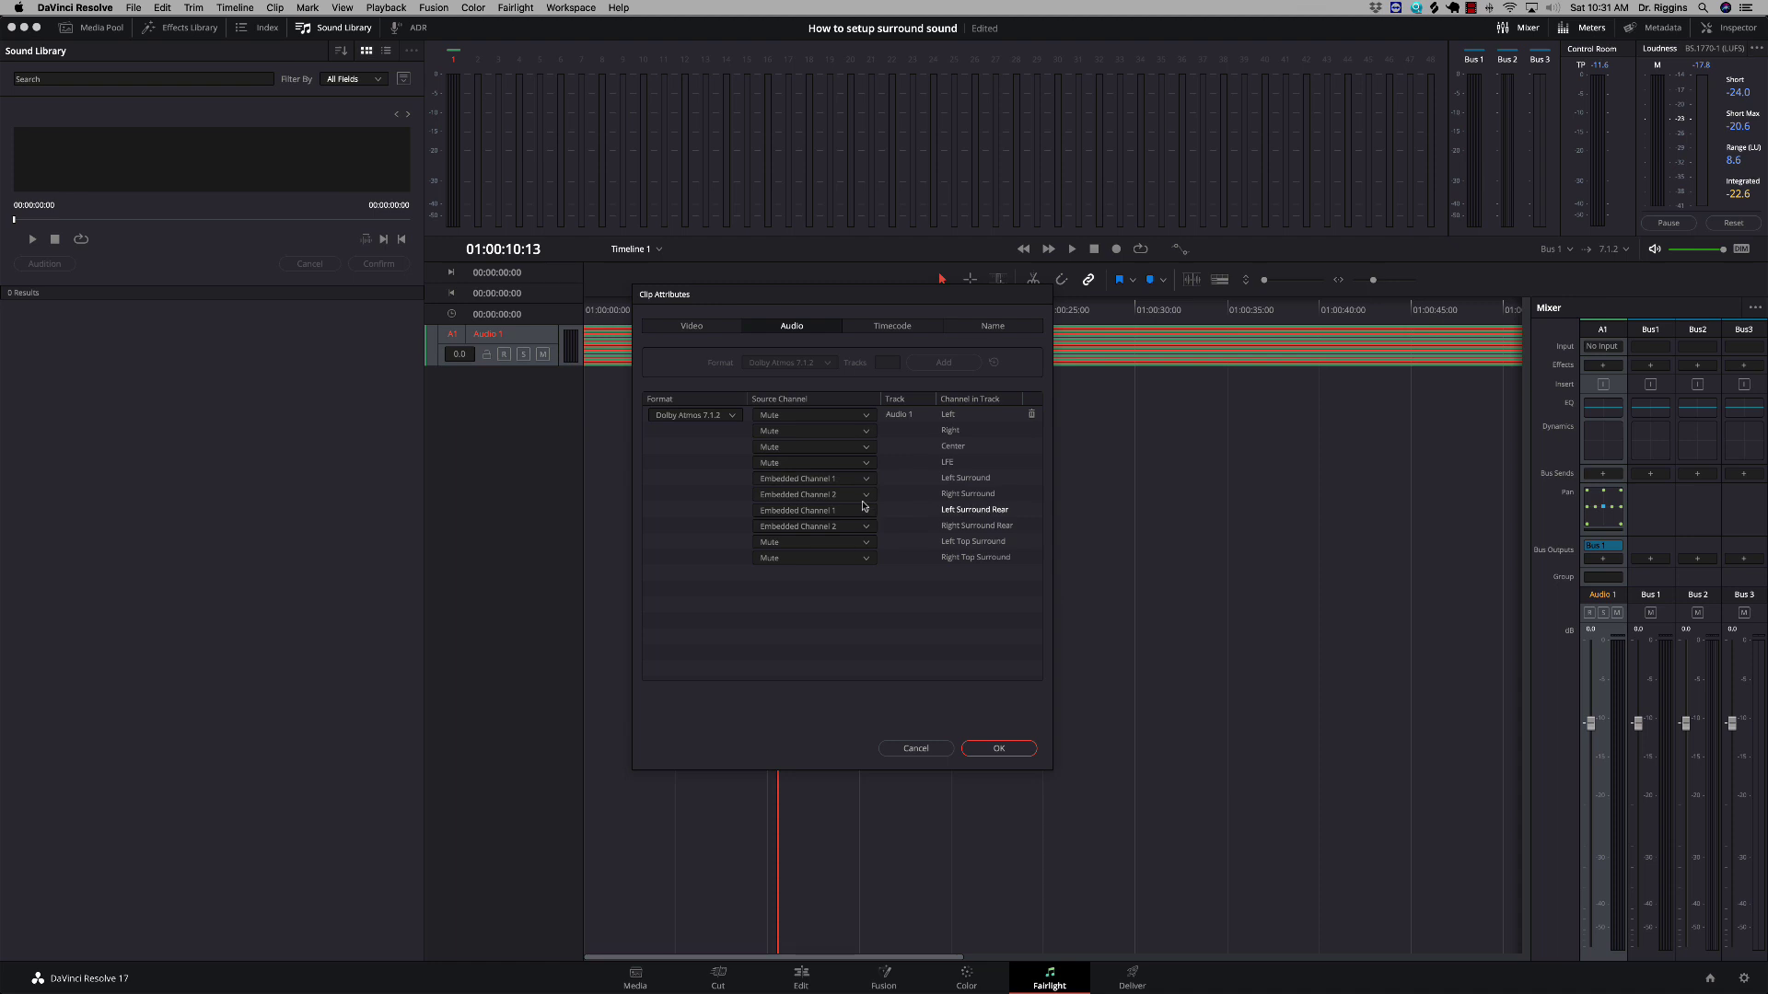
- Mute Left Surround, Right Surround and Left Surround Rear, apply, and stop the audition
click(866, 479)
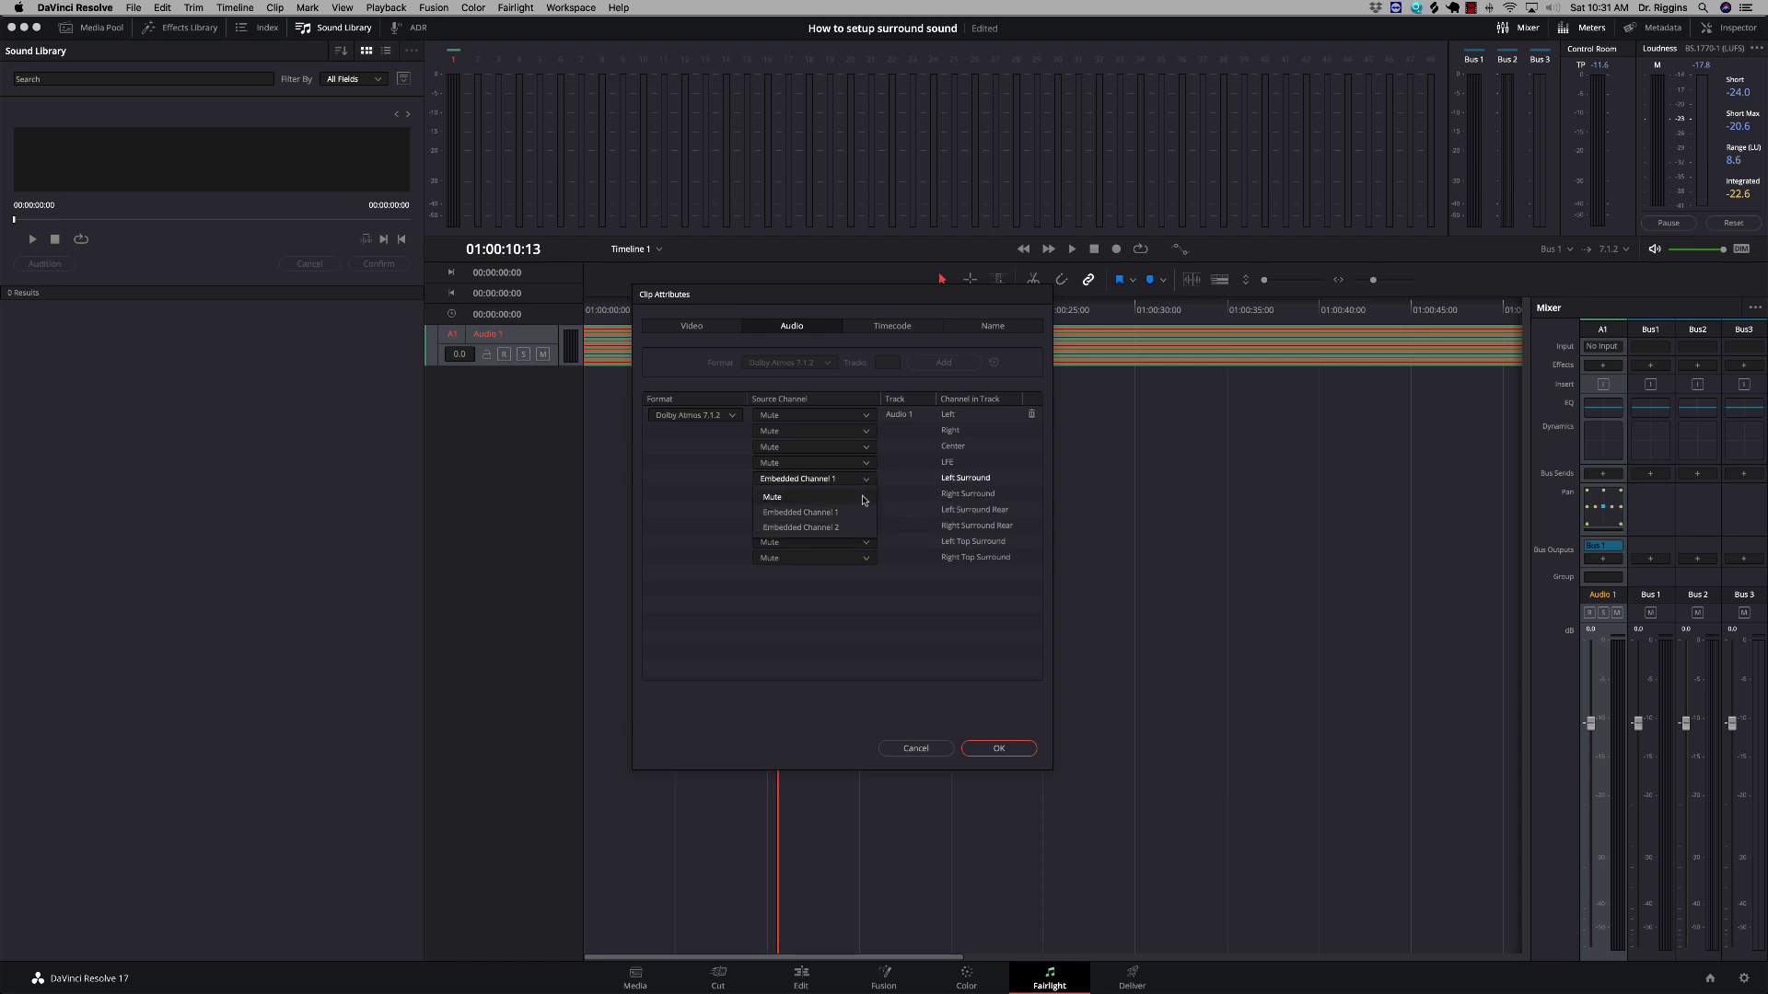
click(867, 495)
click(865, 494)
click(866, 510)
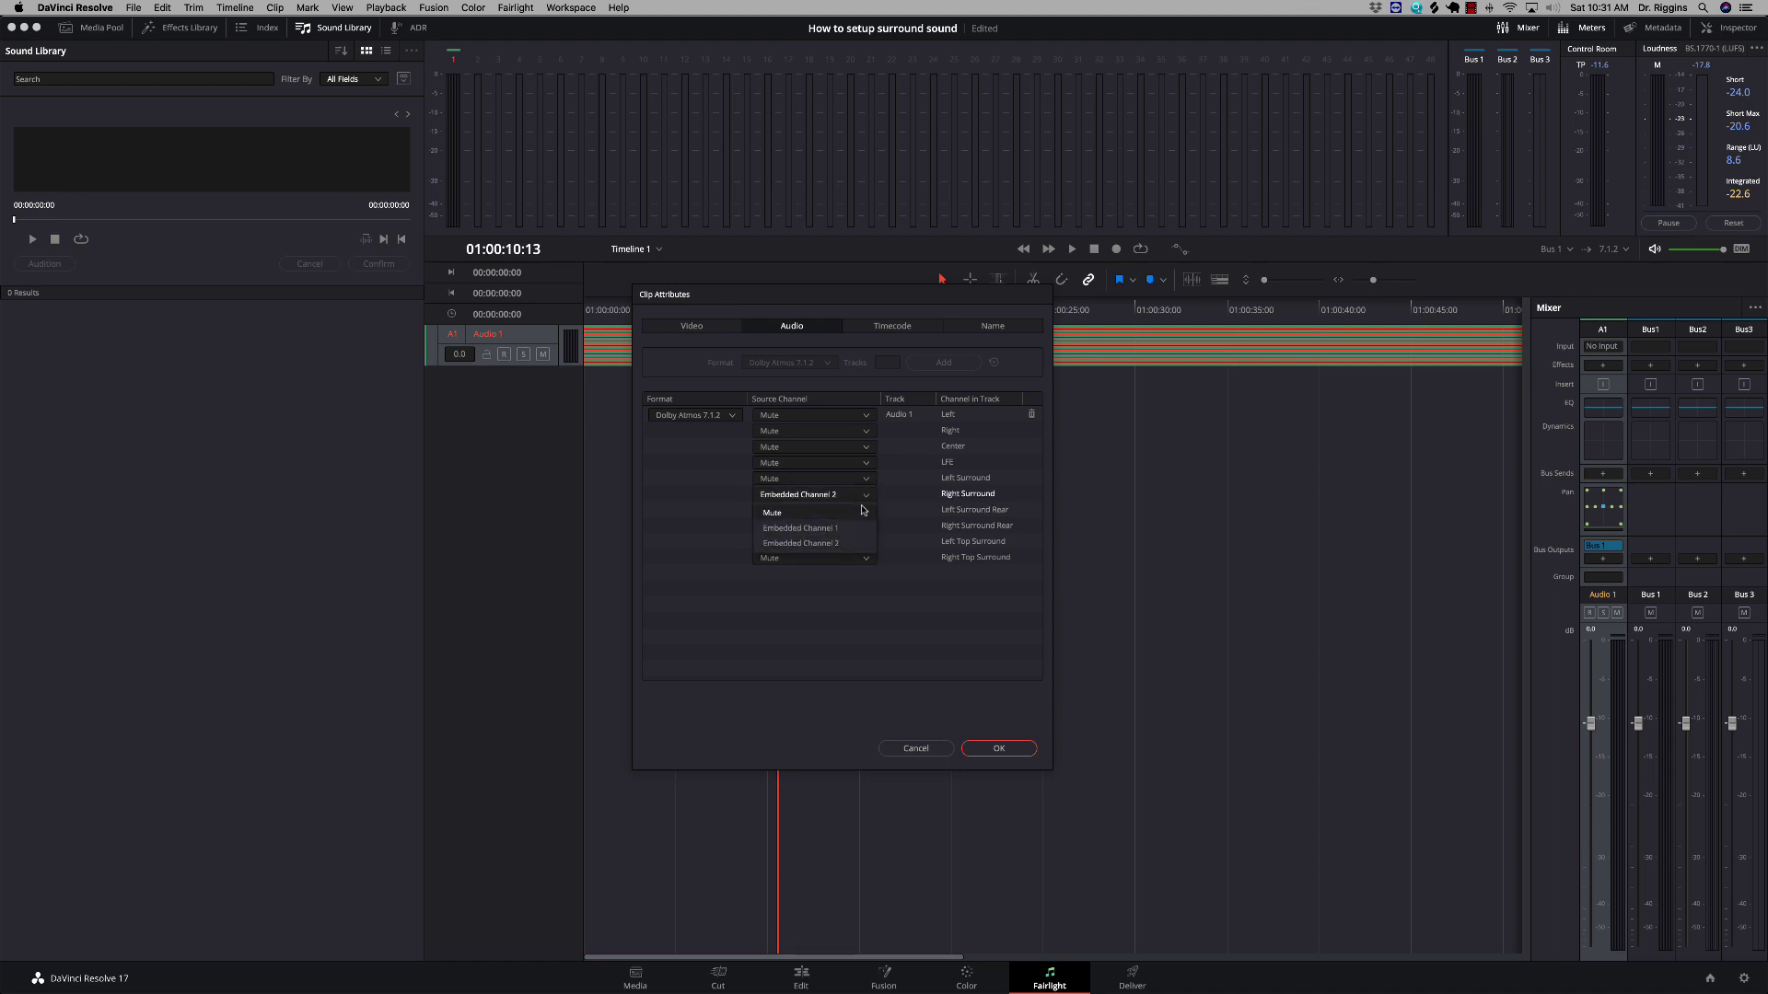
click(866, 510)
click(828, 529)
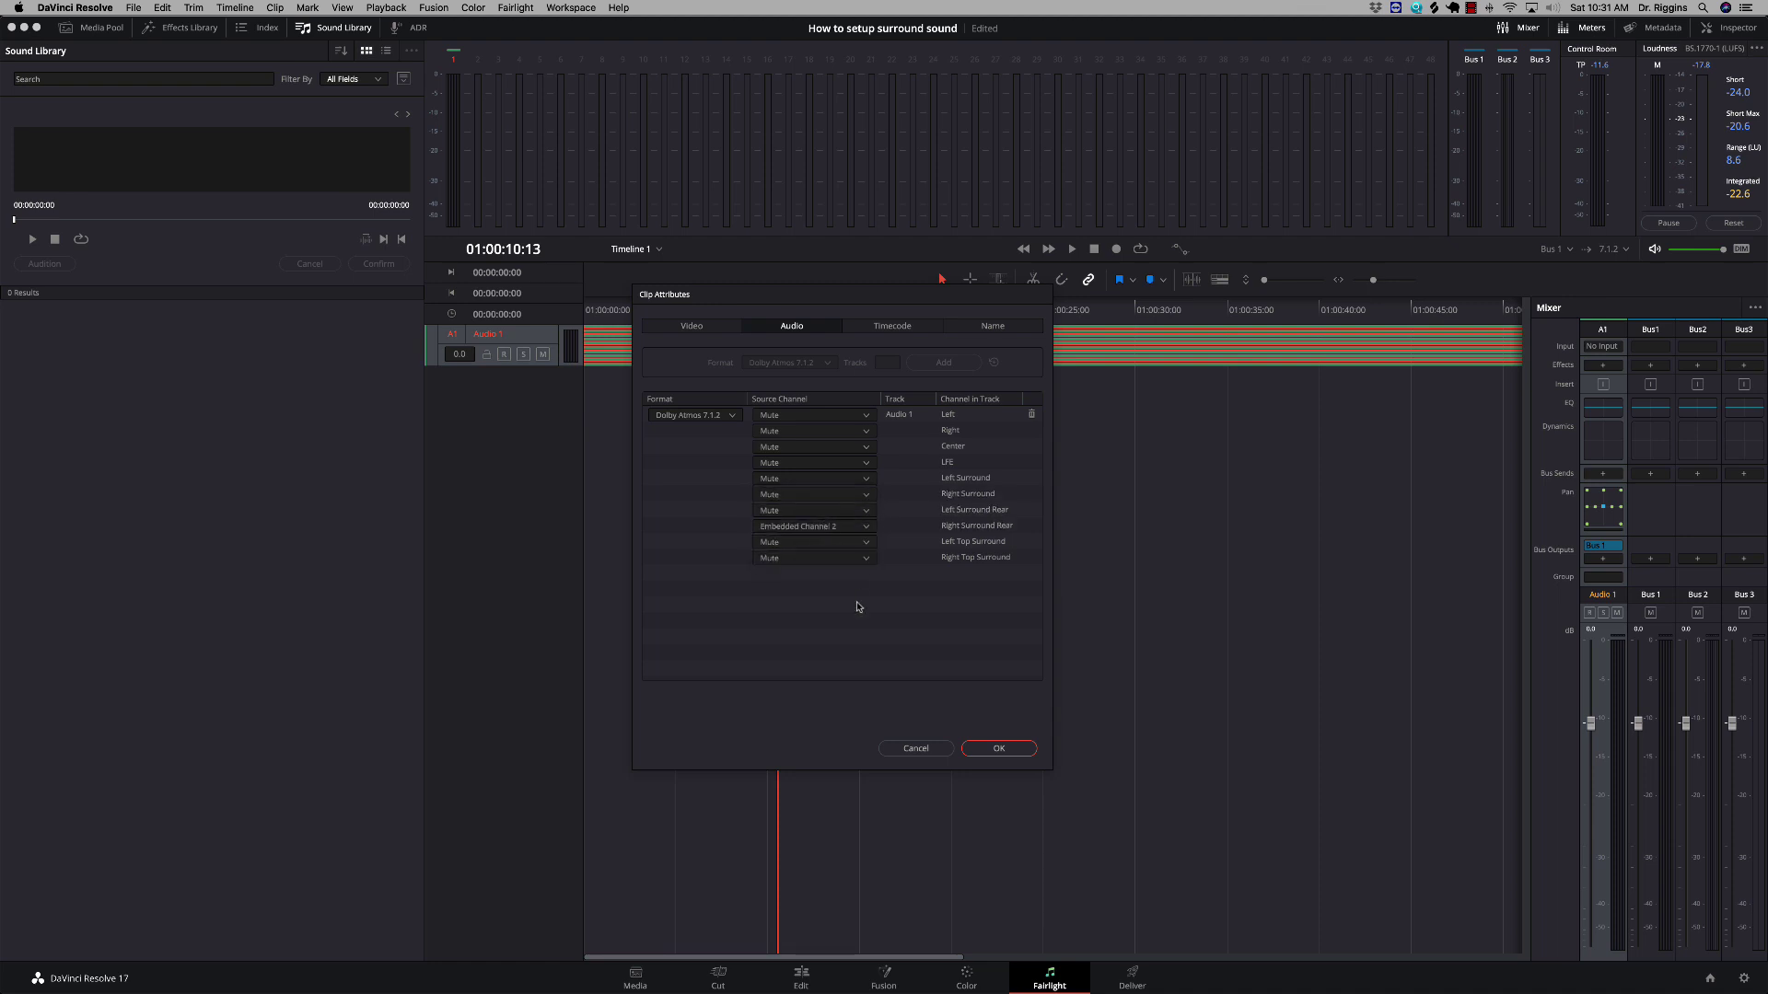
click(997, 748)
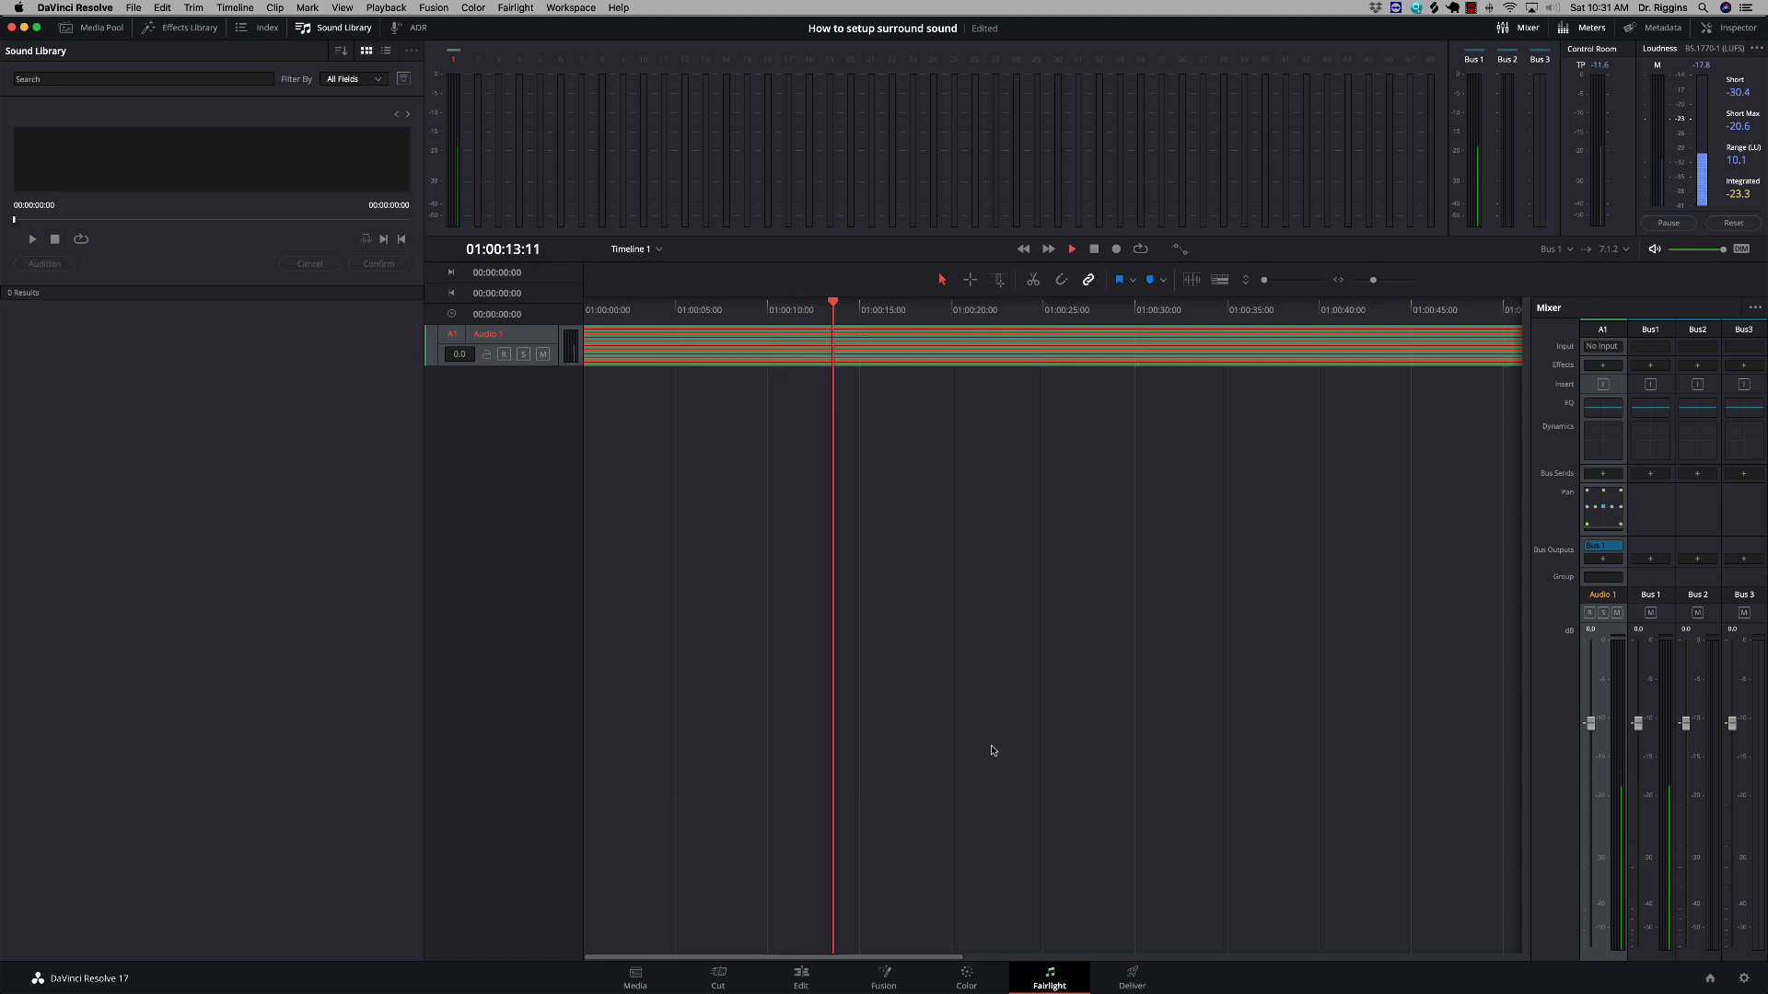
key(space)
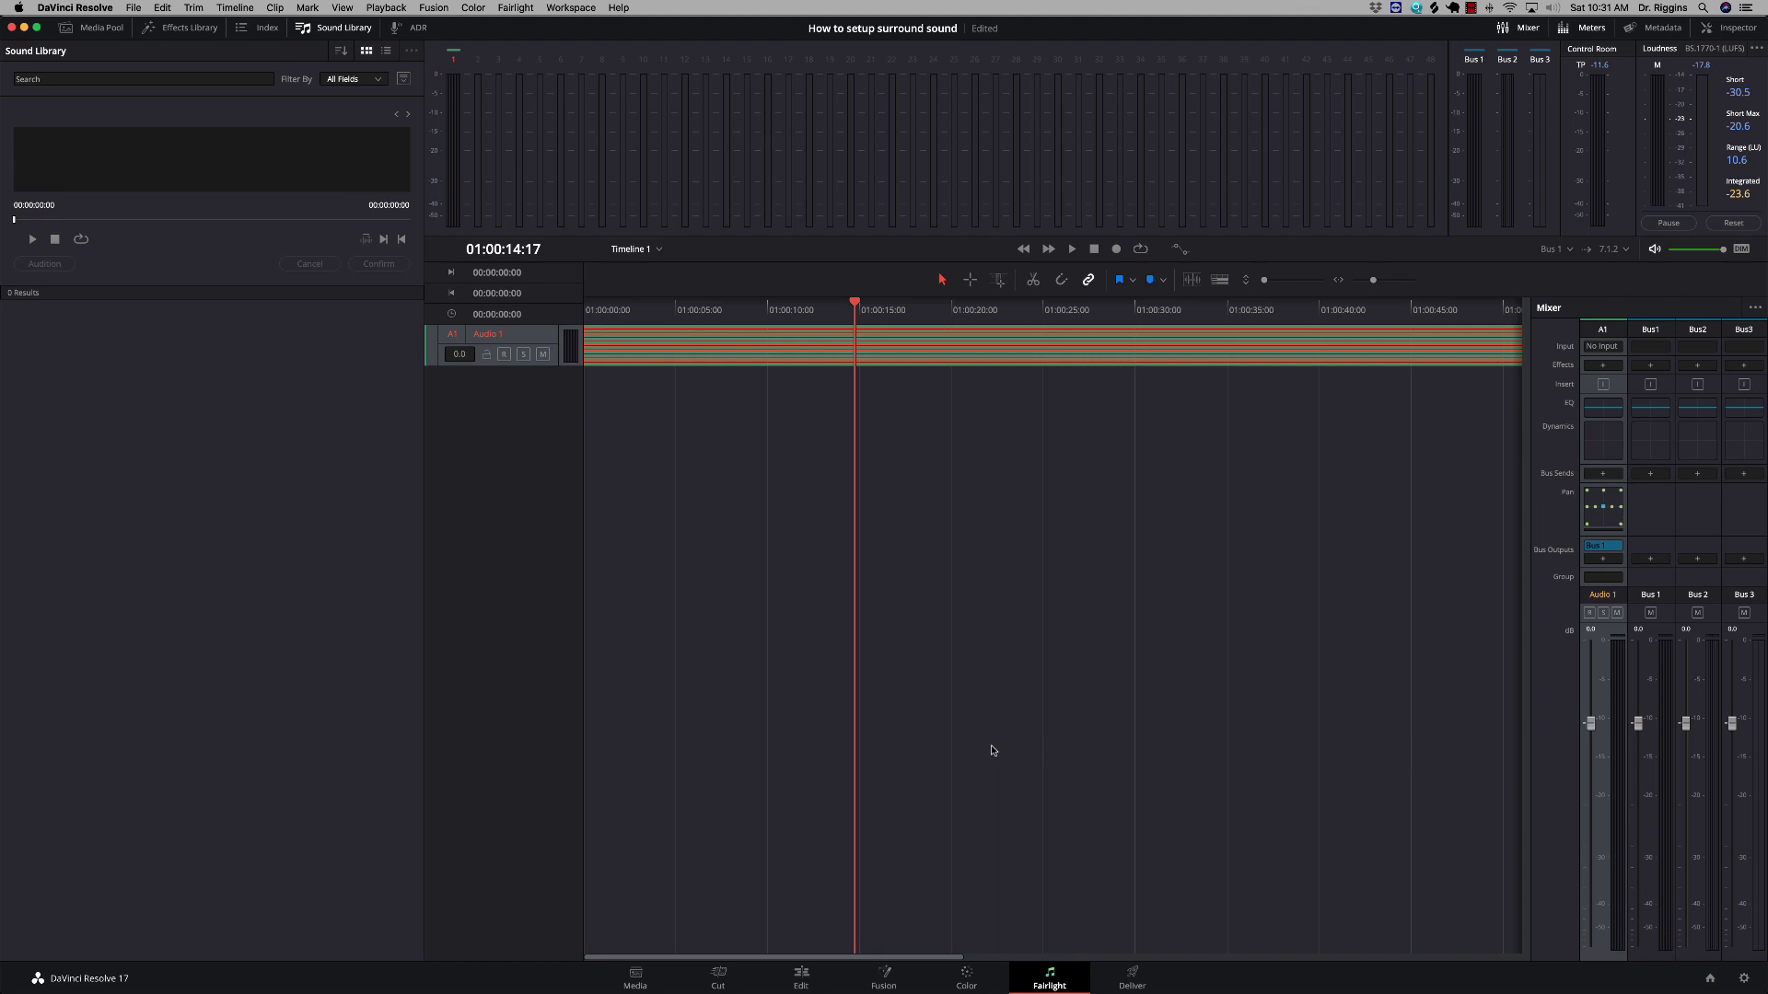
- On the Deliver page, name the render 'Surround test' and choose the Movies folder as its location
click(1132, 980)
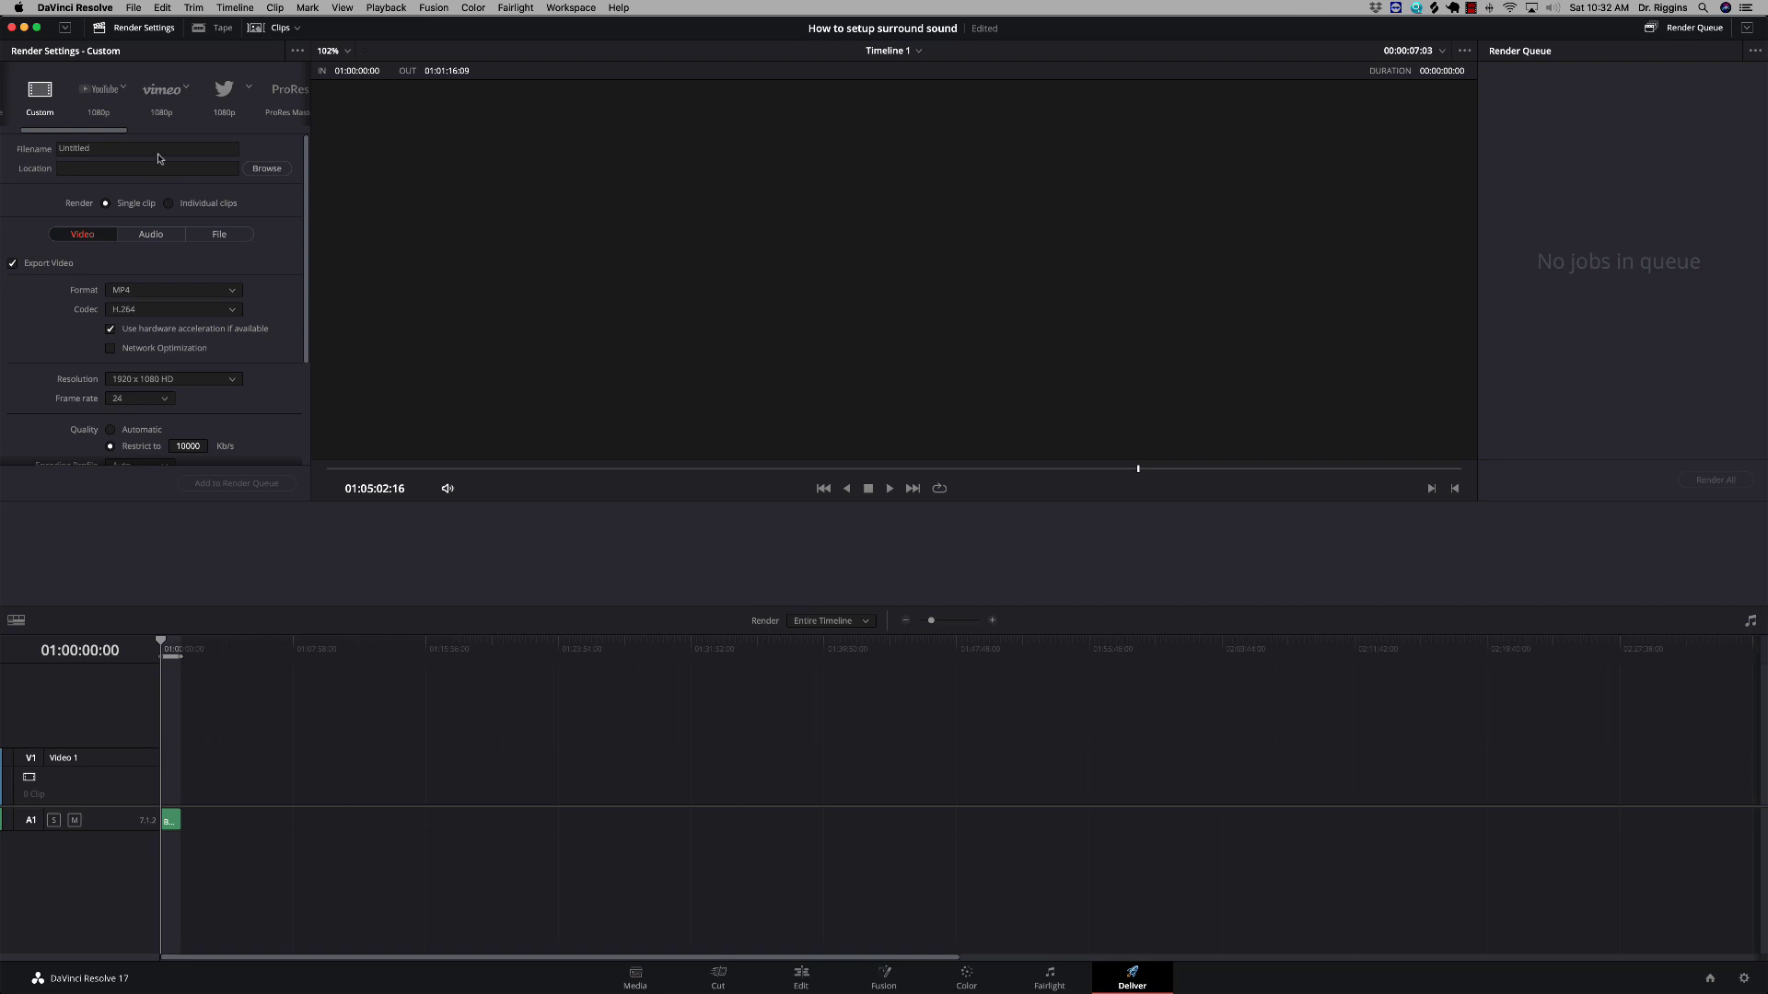
click(107, 151)
key(BackSpace)
key(BackSpace)
key(BackSpace)
click(262, 174)
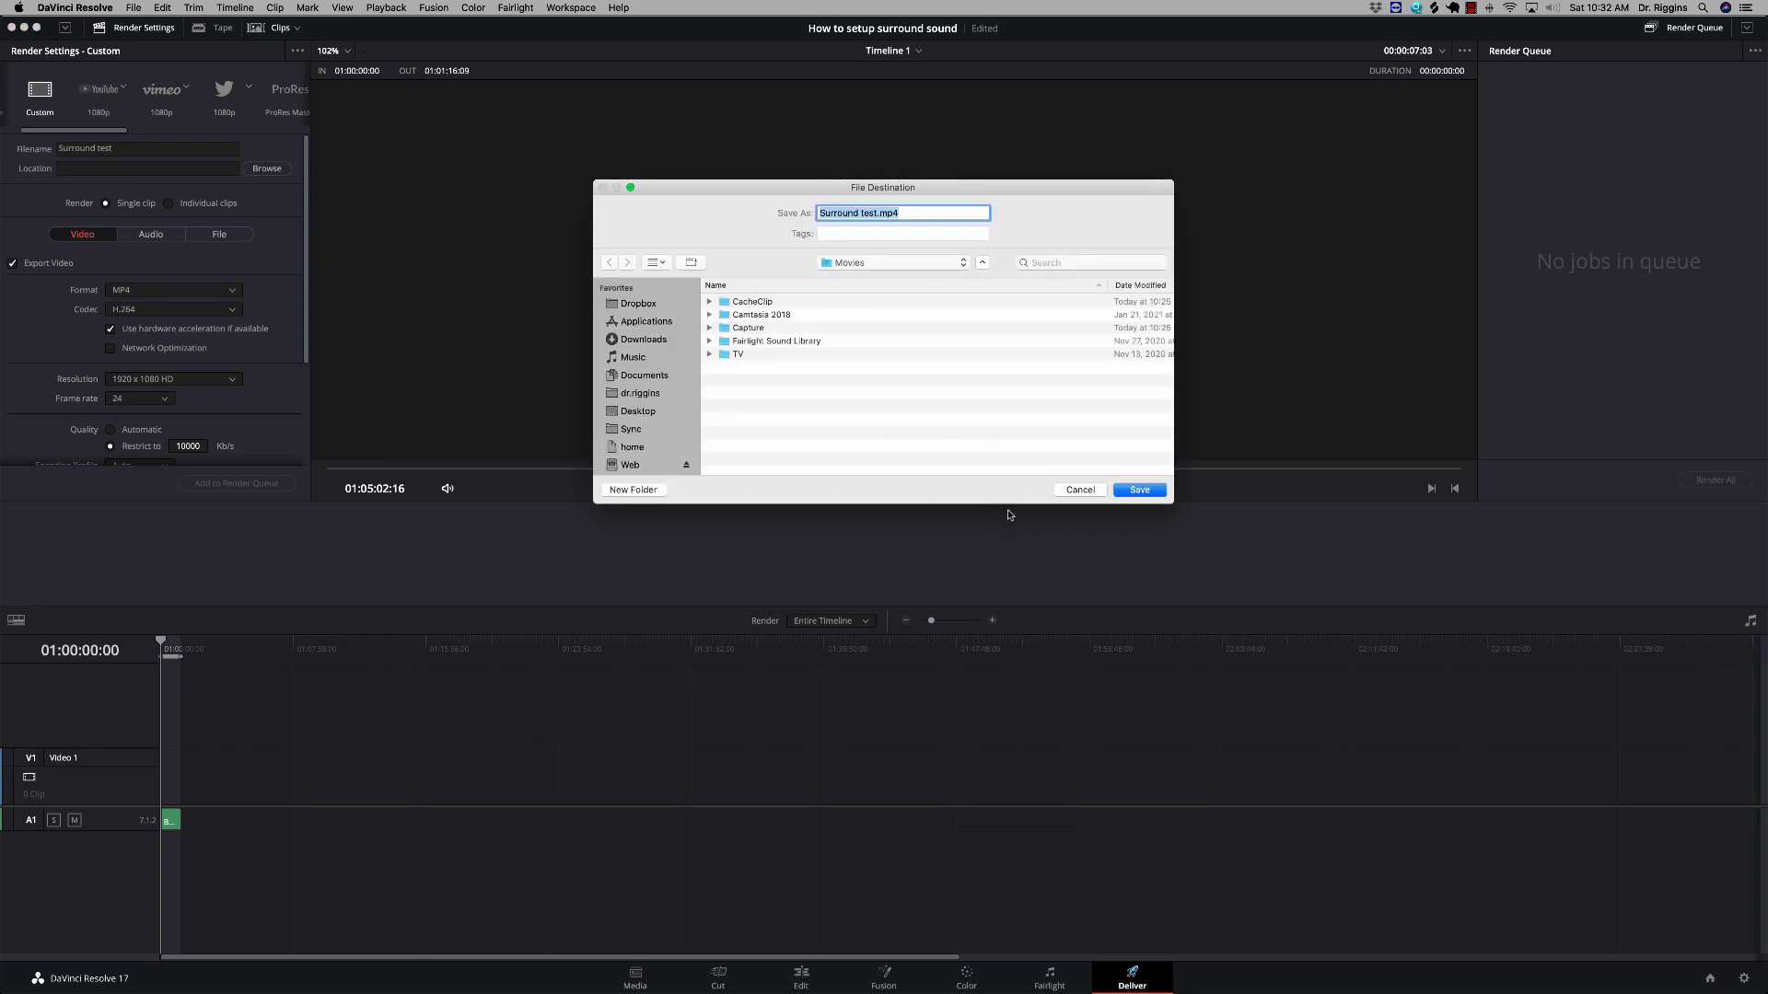
click(1137, 490)
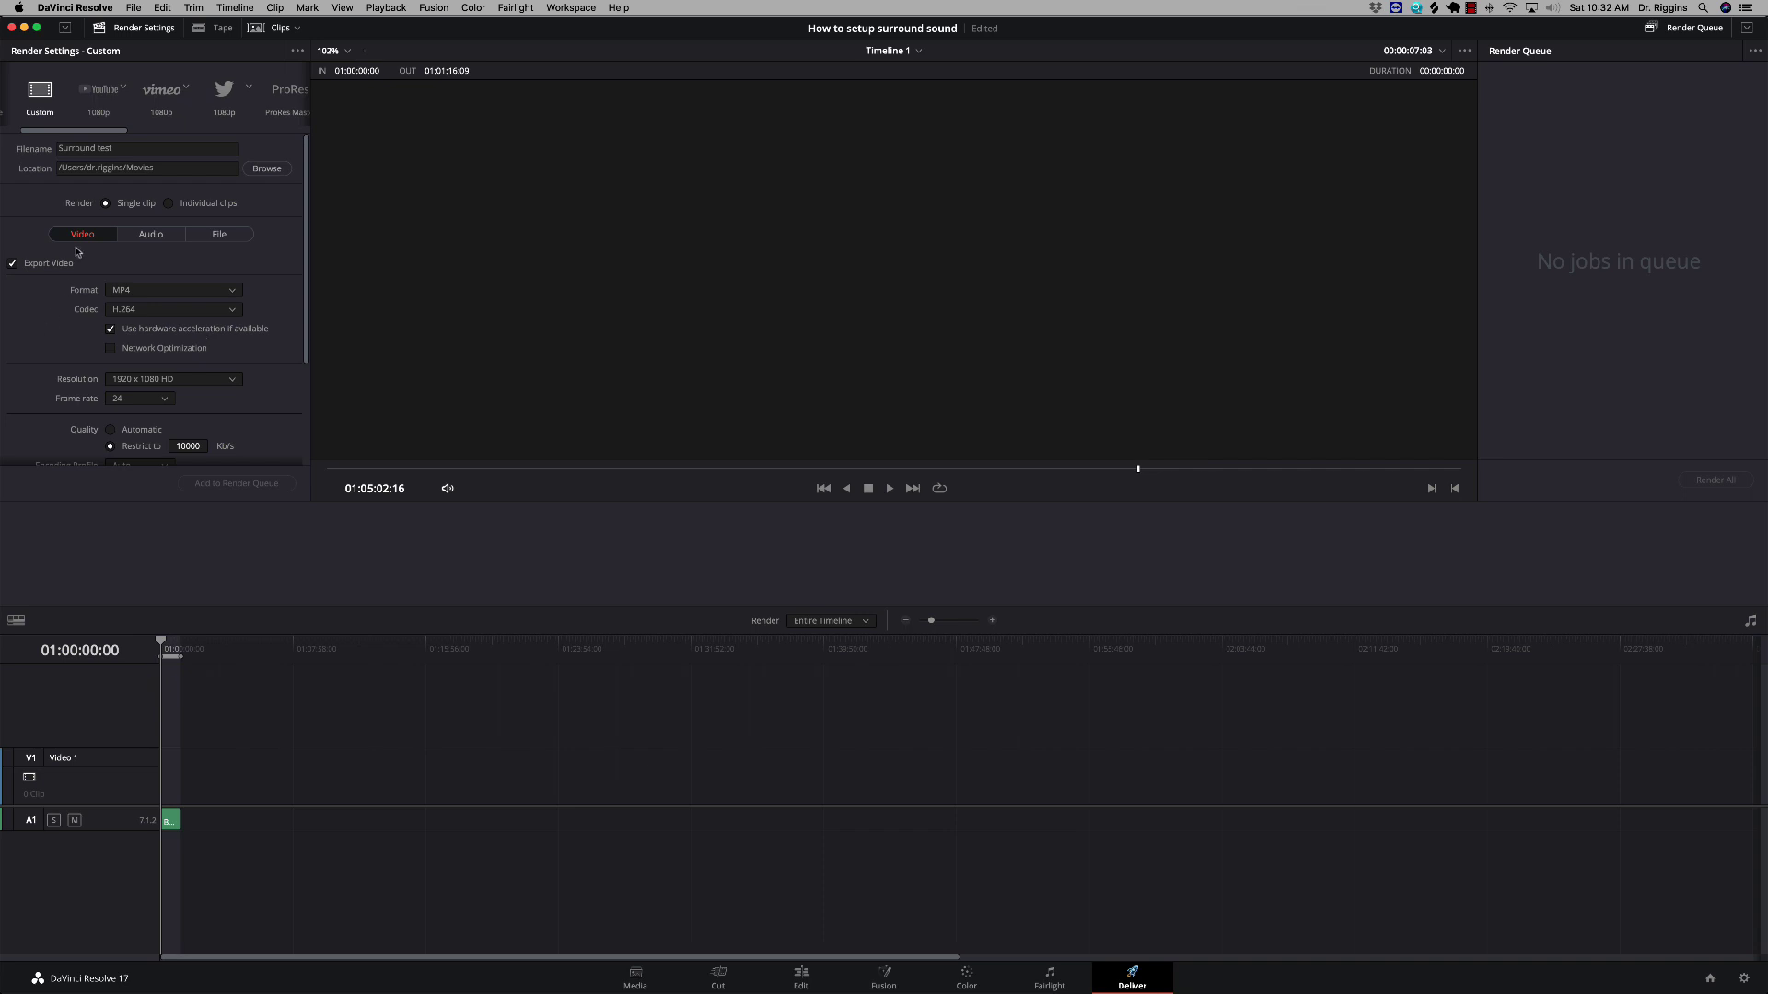
- In the render's Audio settings, add a second output track fed by Bus 2 (5.1)
click(139, 238)
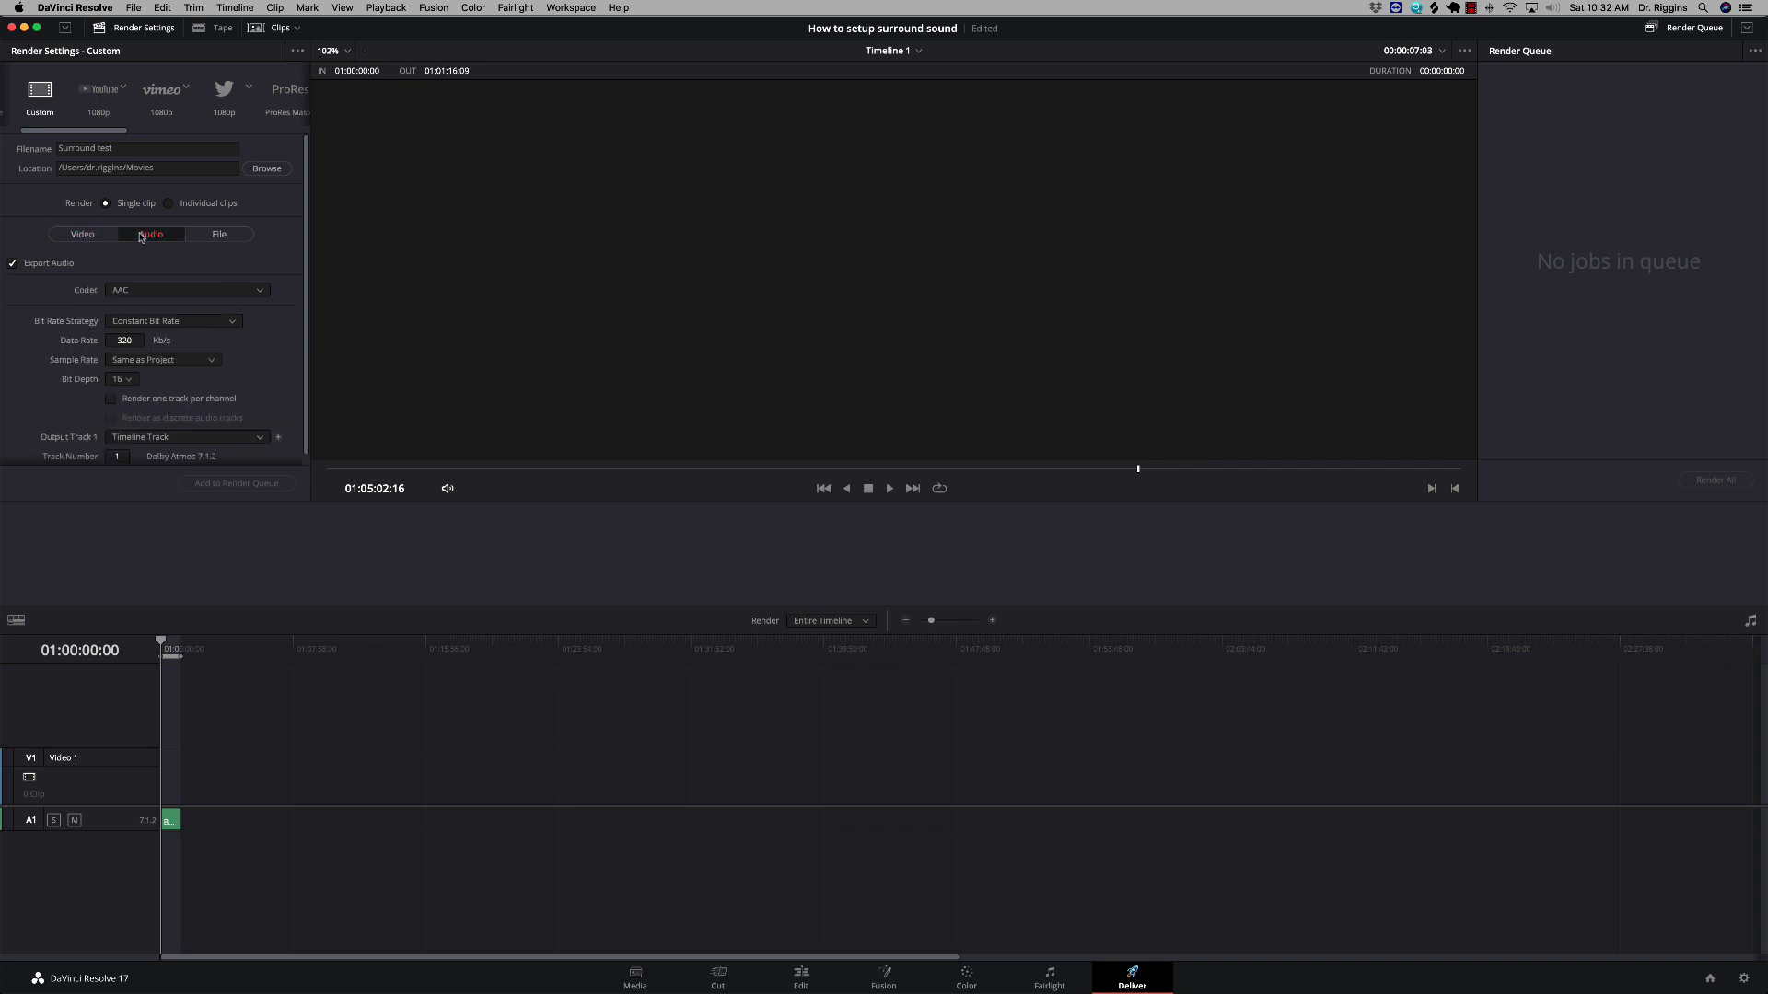
scroll(147, 324, down, 1)
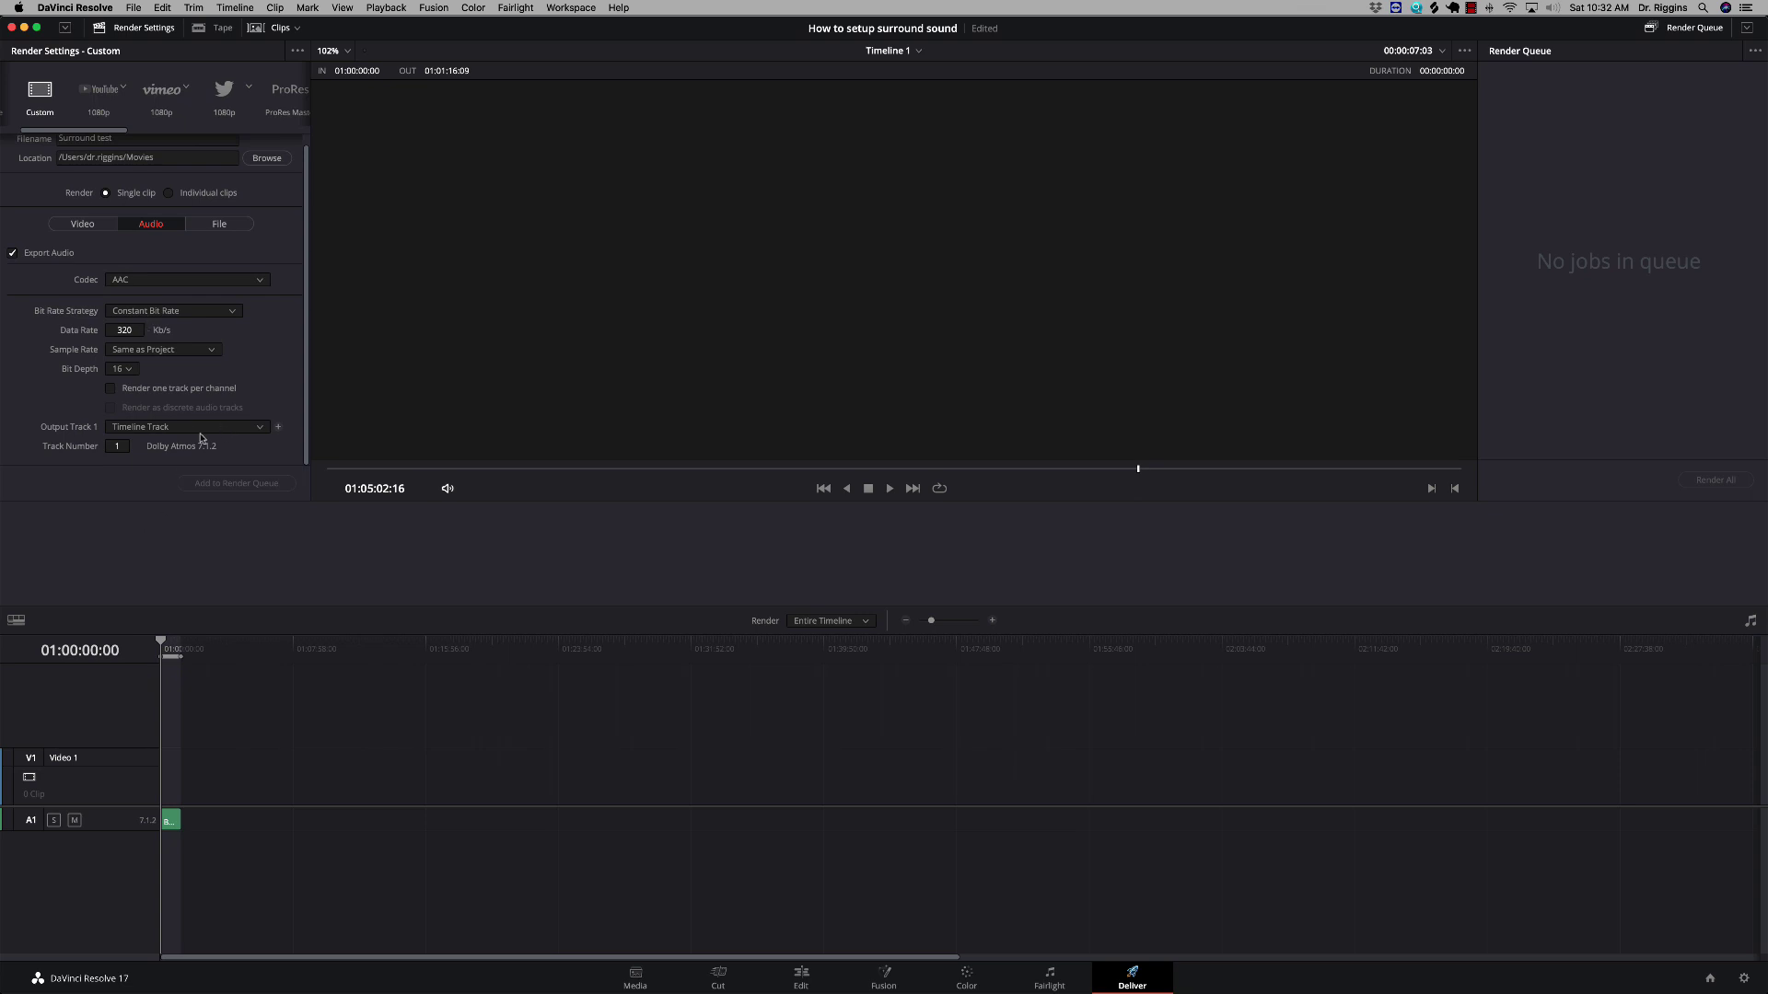
click(278, 428)
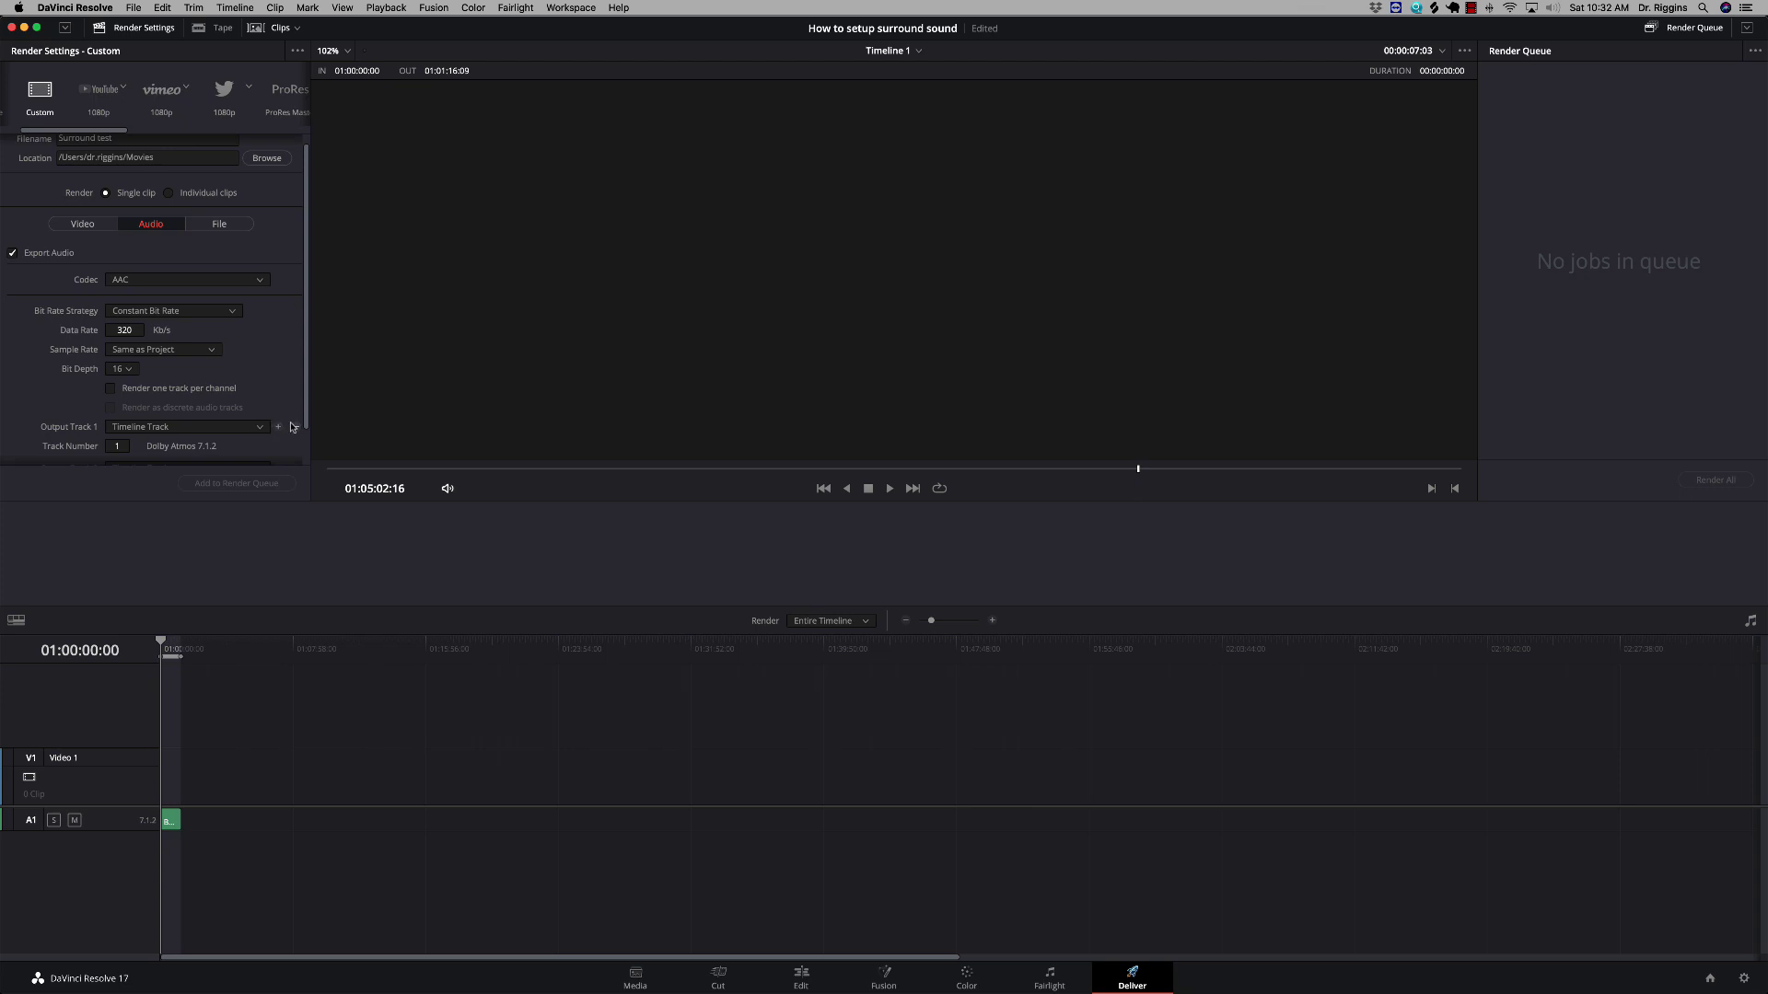
scroll(276, 425, down, 4)
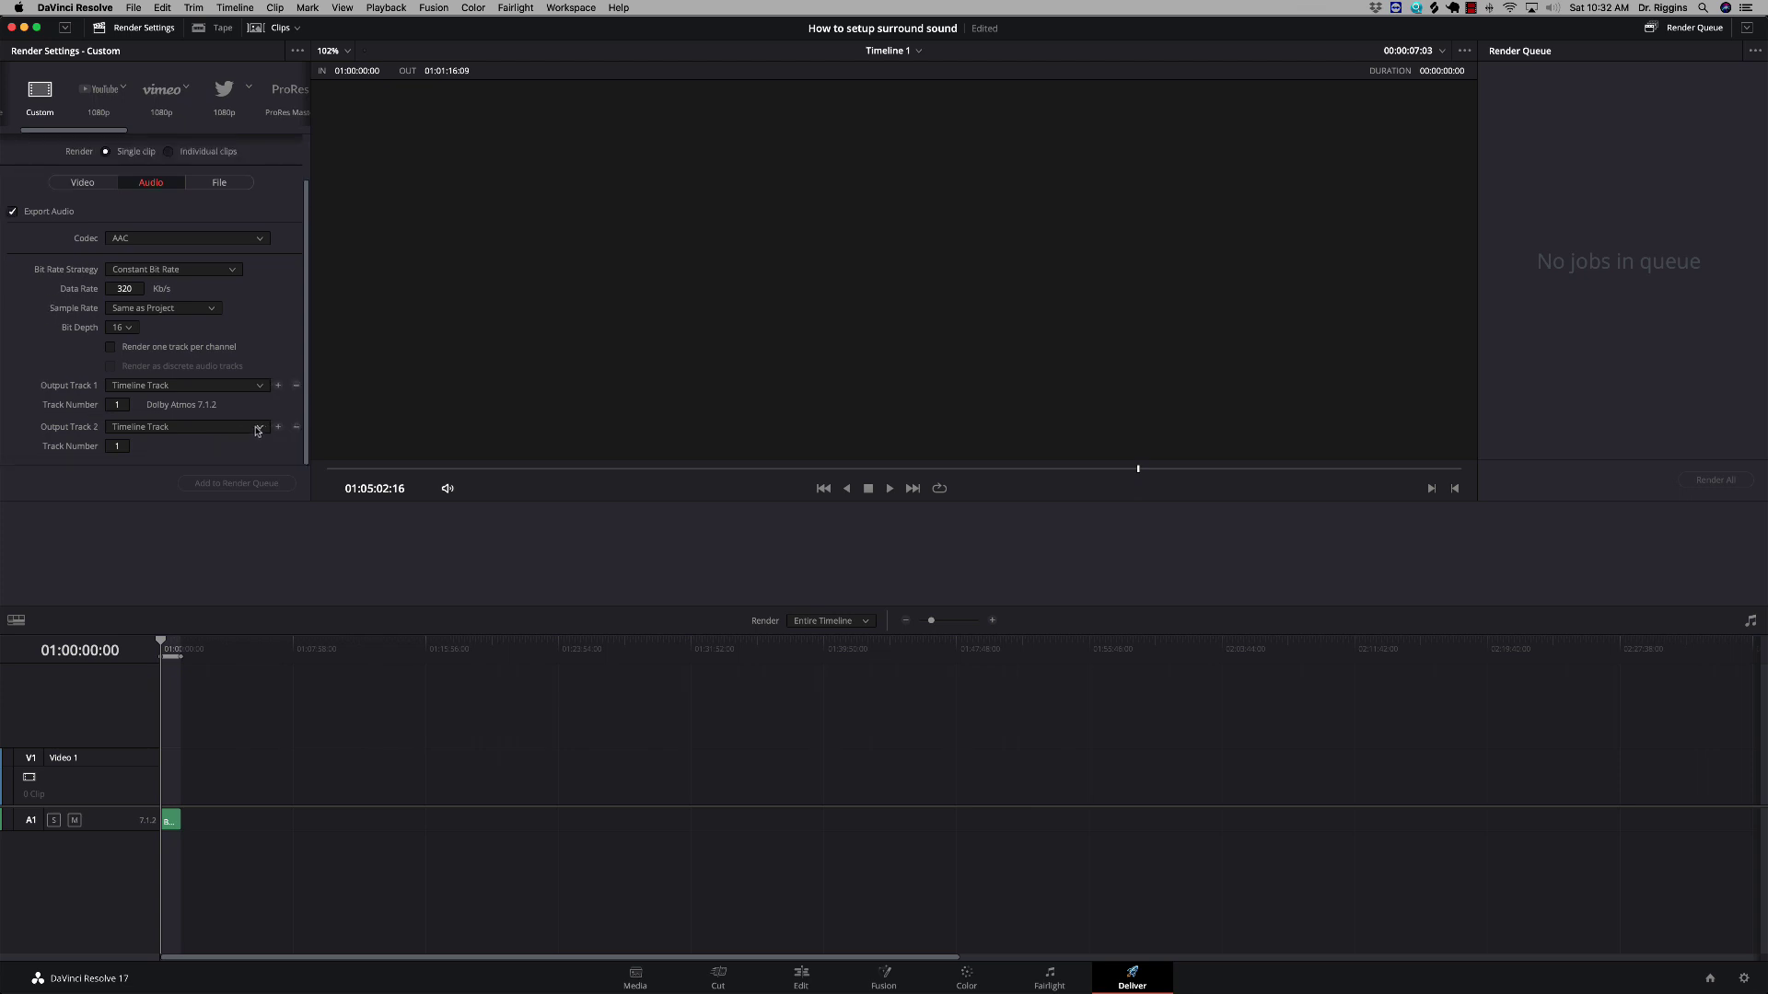
click(258, 430)
click(133, 444)
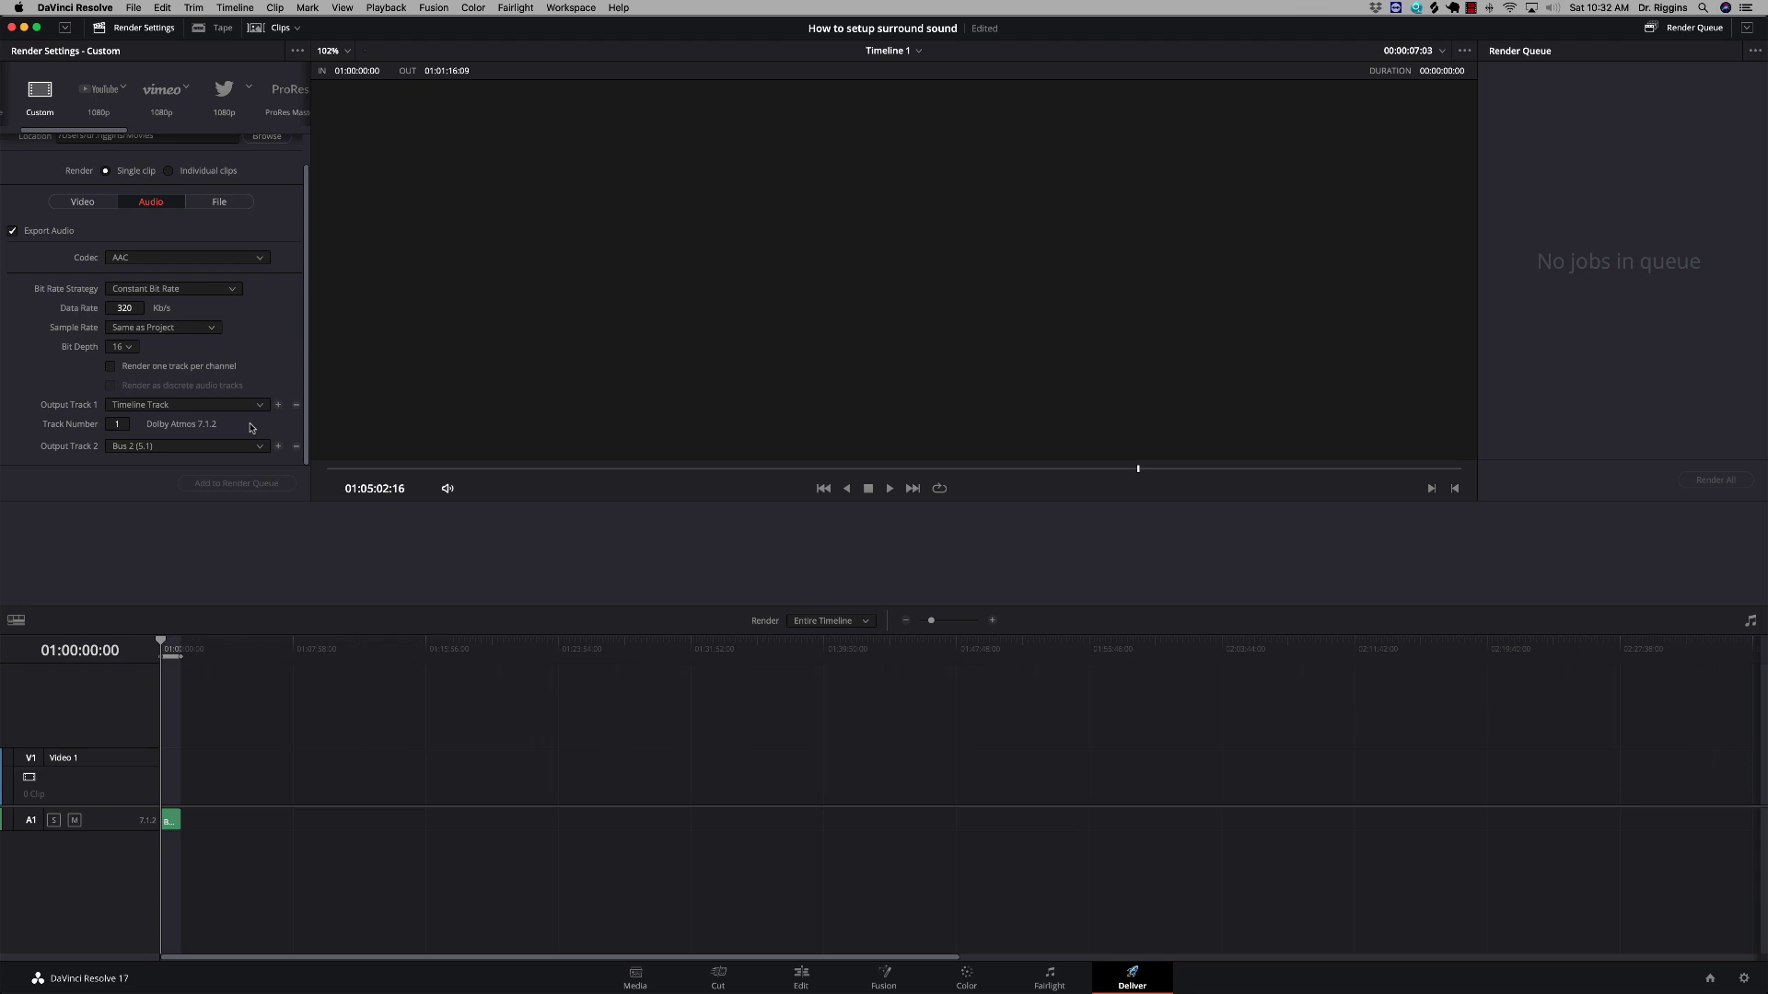
- Add a third output carrying Bus 3 (Stereo), keeping output 1 on the Dolby Atmos 7.1.2 timeline track
click(279, 447)
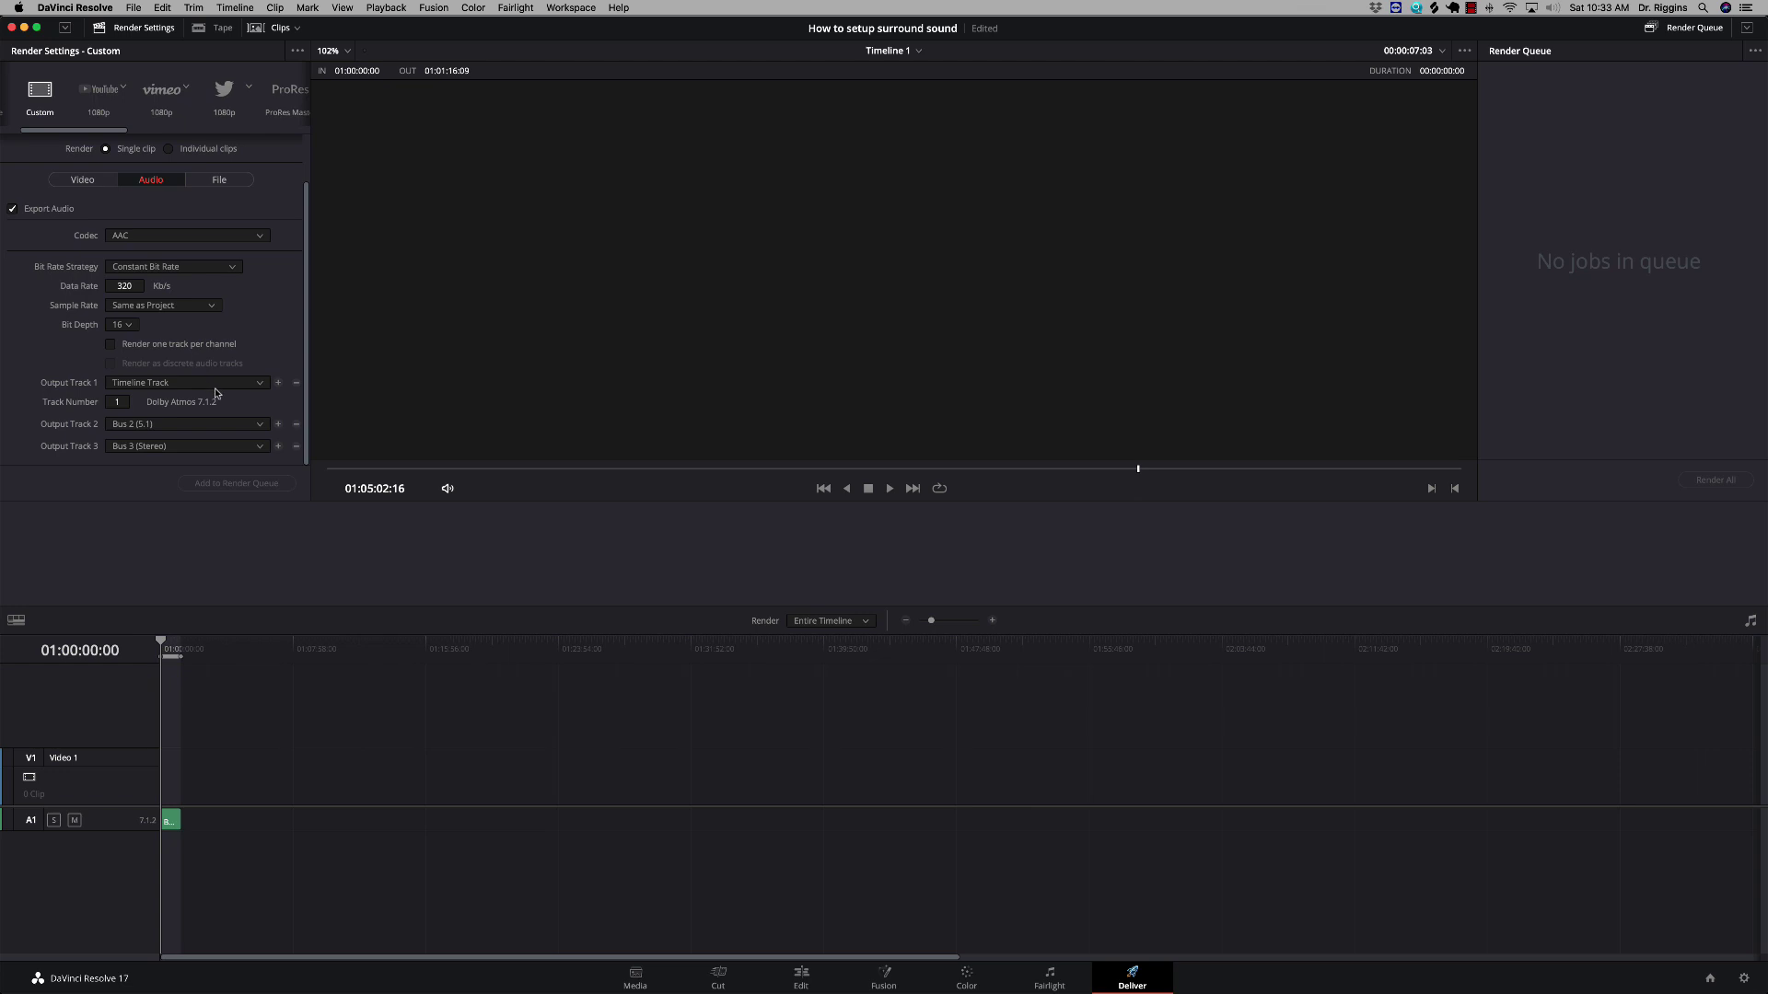
click(233, 384)
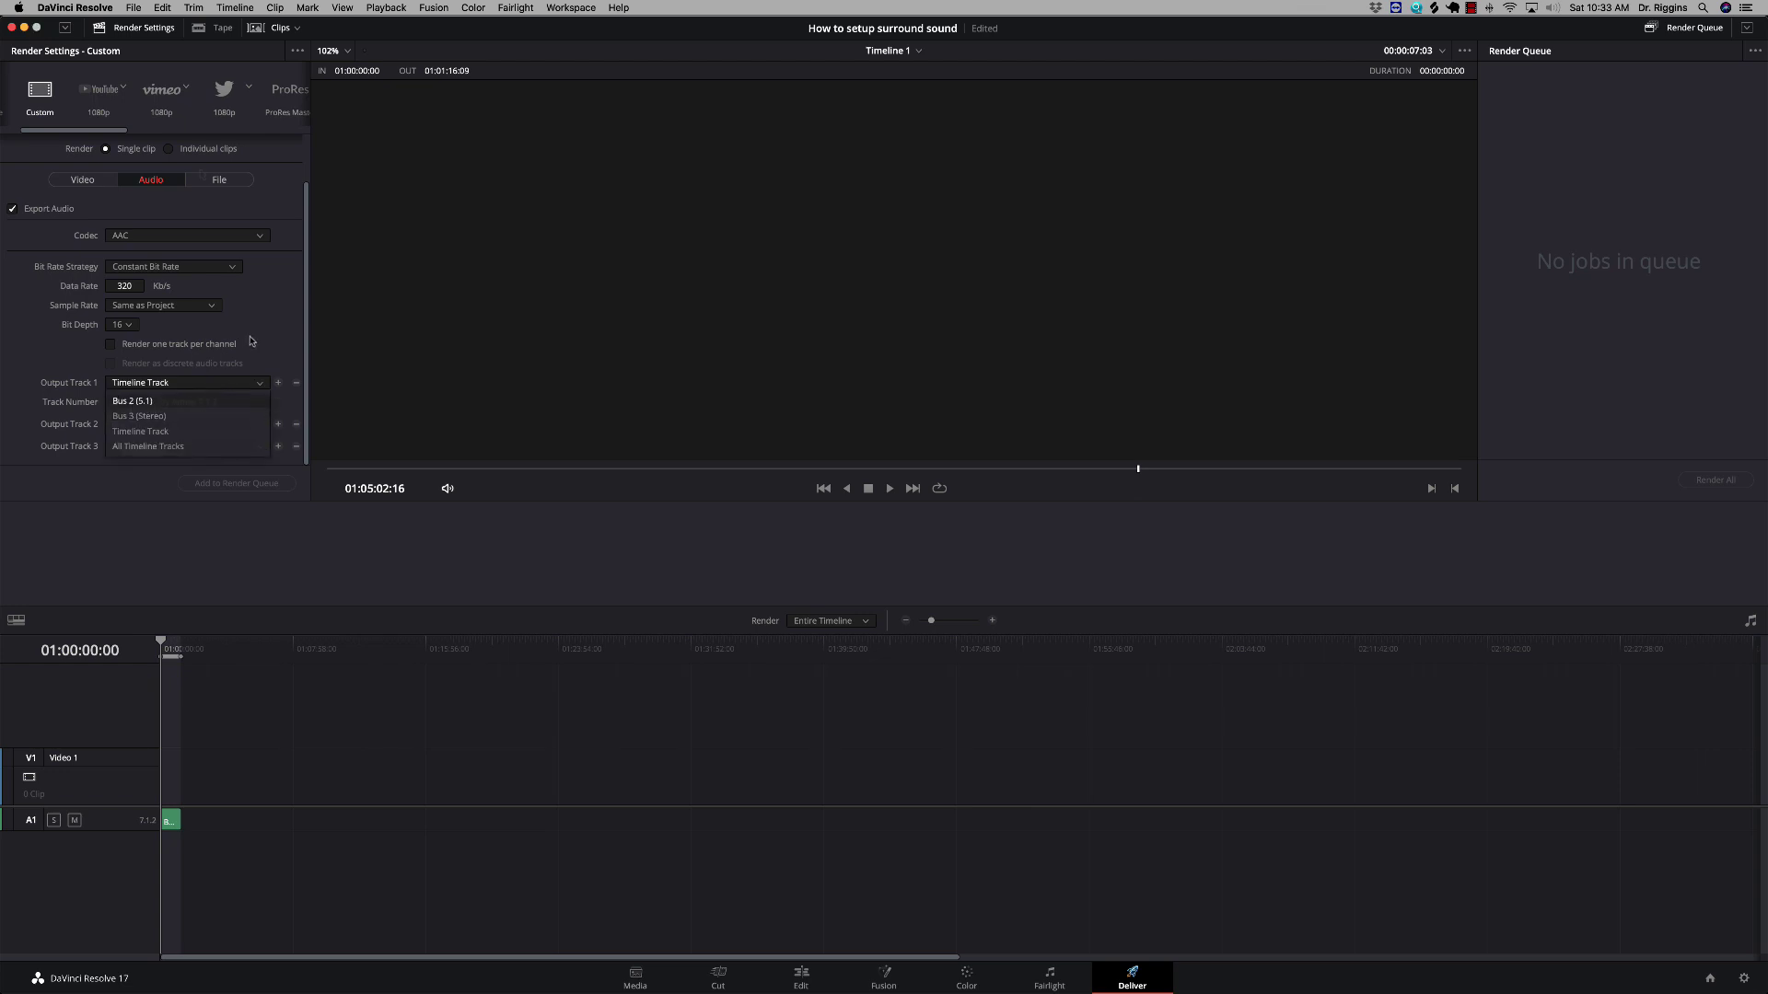
click(202, 385)
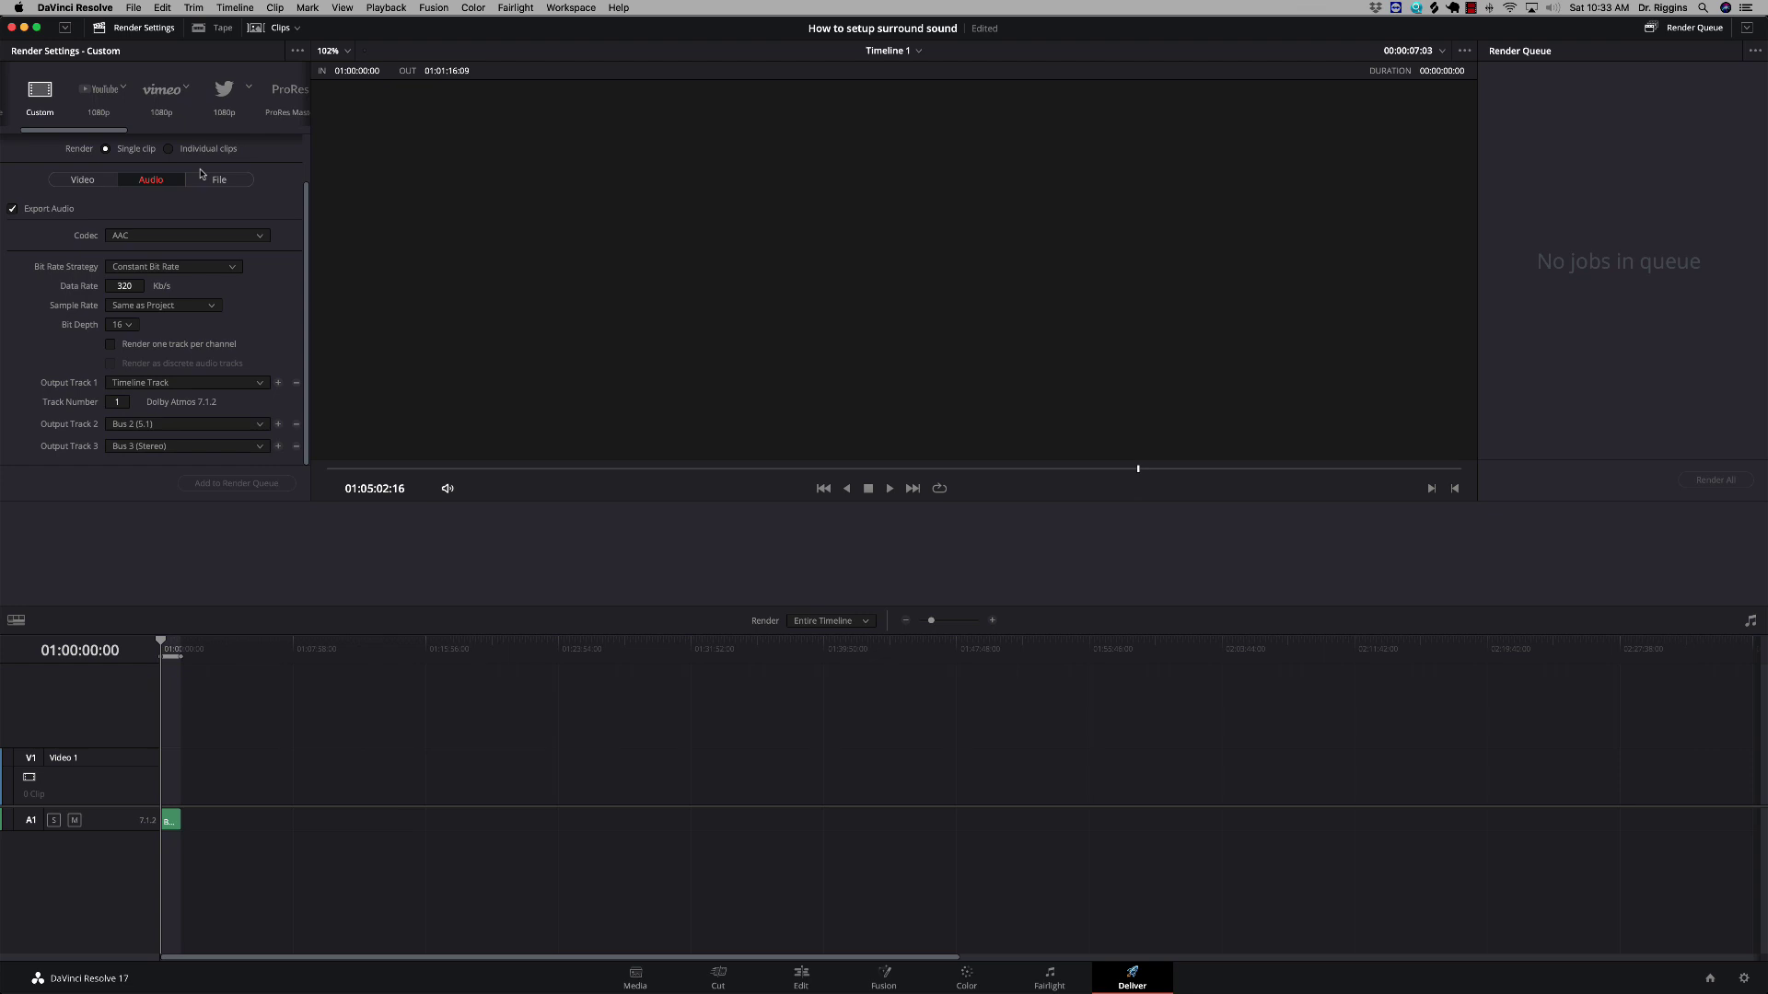